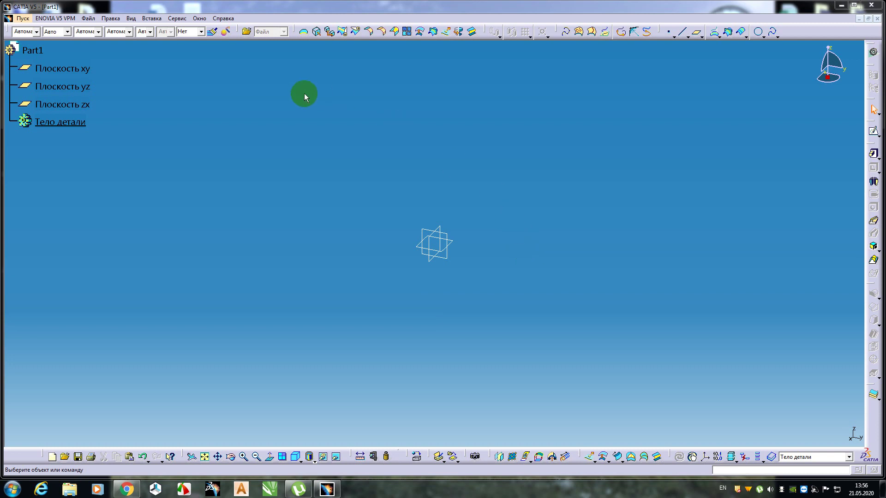
Start a sketch on the xy plane and draw a circle about 63 mm in diameter centred on the origin.
left_click(88, 70)
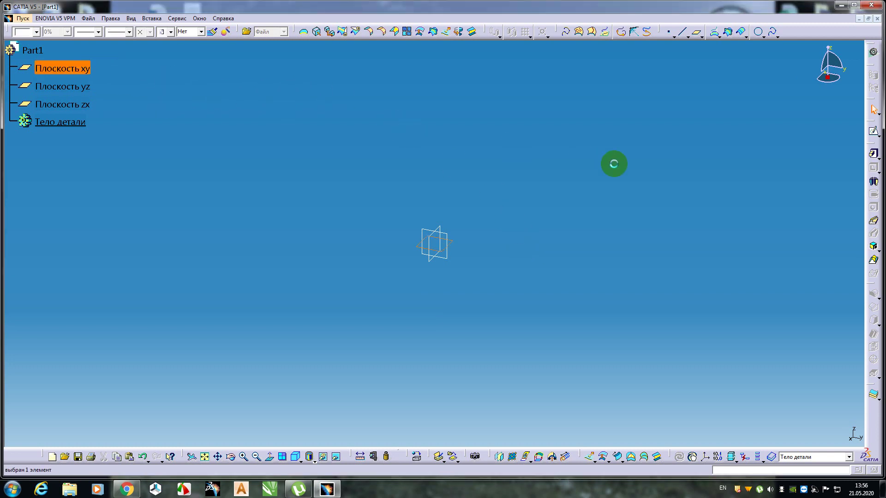
left_click(874, 131)
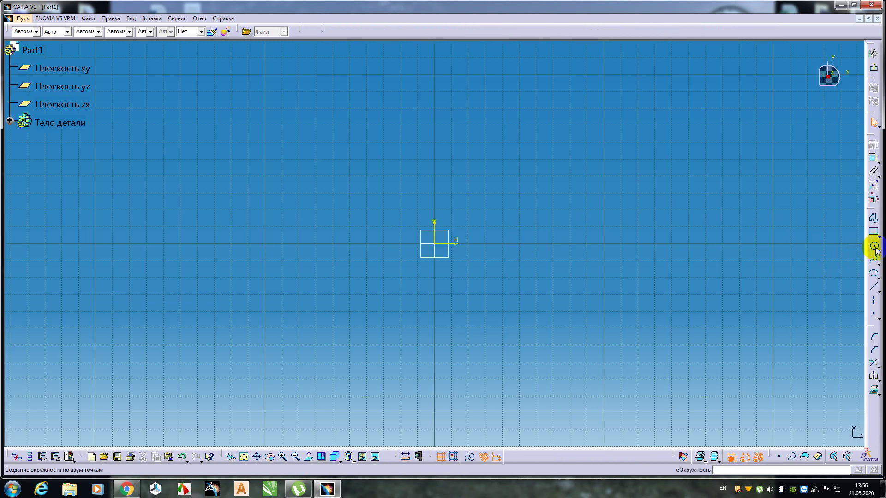
left_click(874, 246)
left_click(437, 247)
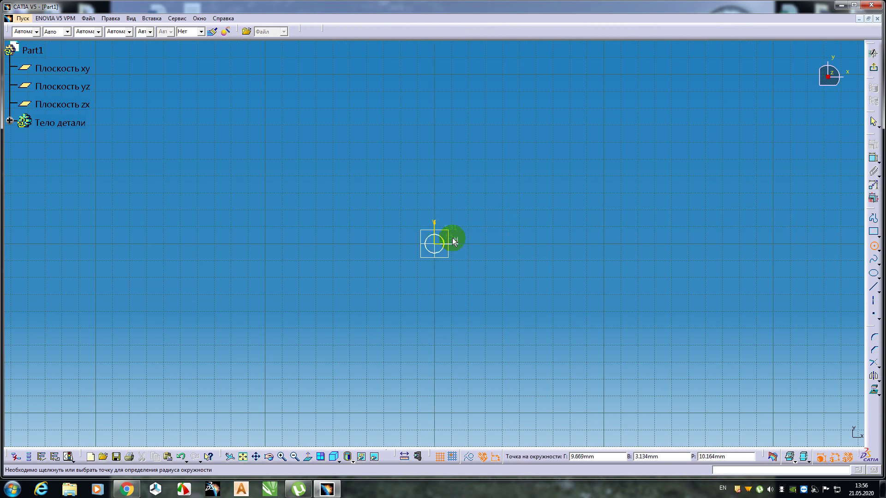
left_click(488, 232)
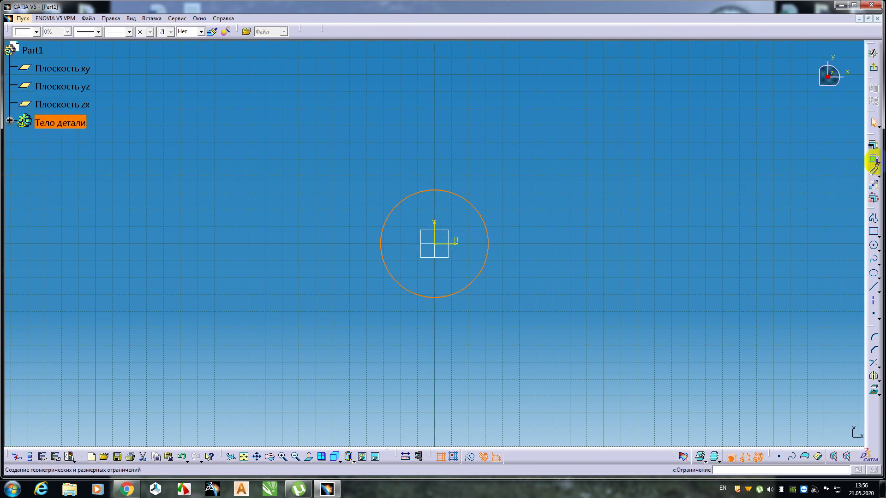
Dimension the circle's diameter and set it to 60 mm.
left_click(874, 160)
left_click(529, 197)
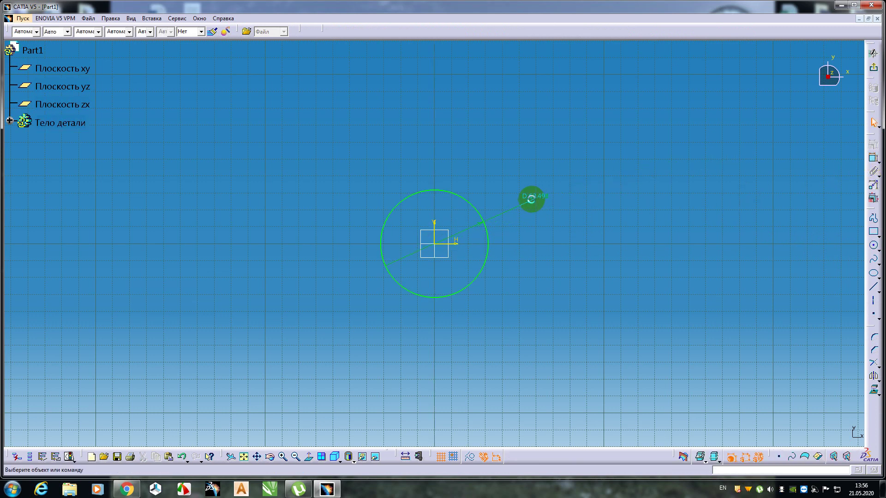
double_click(536, 196)
type("60")
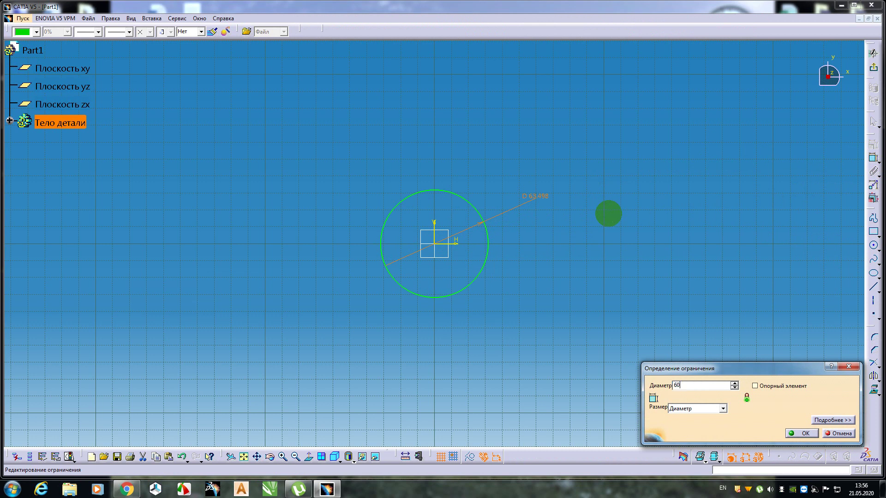
key("Return")
left_click(609, 195)
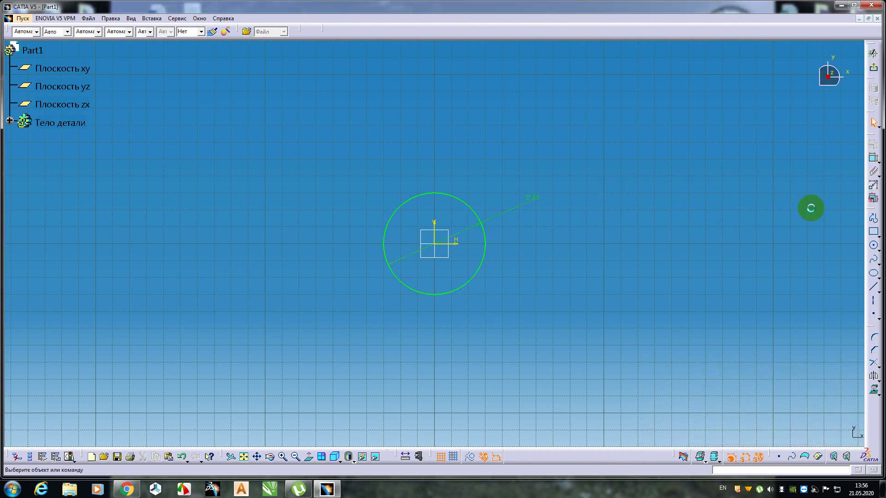
Draw a larger circle around the first, centred on the origin, and set its diameter to 70 mm.
left_click(874, 245)
left_click(434, 243)
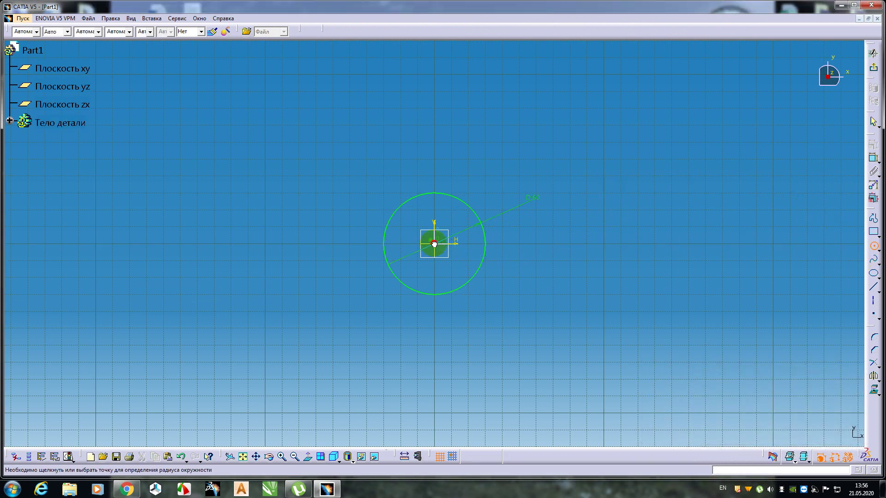
left_click(498, 245)
left_click(873, 157)
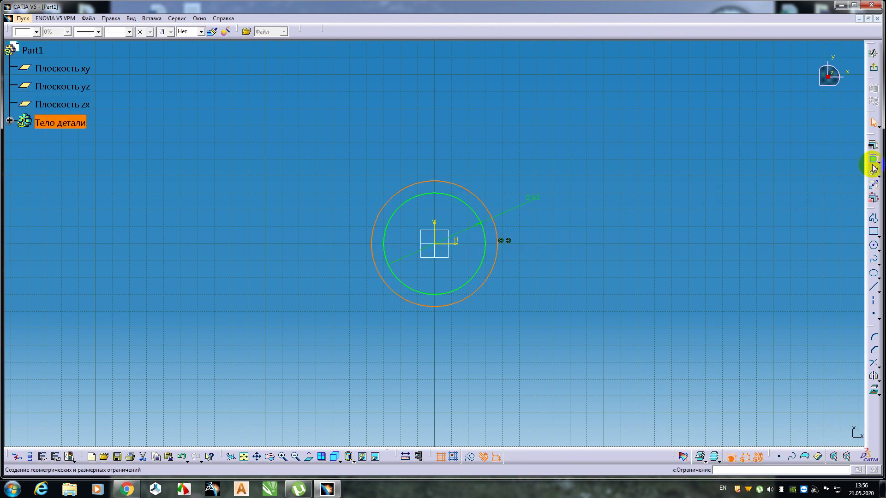
left_click(597, 197)
double_click(604, 198)
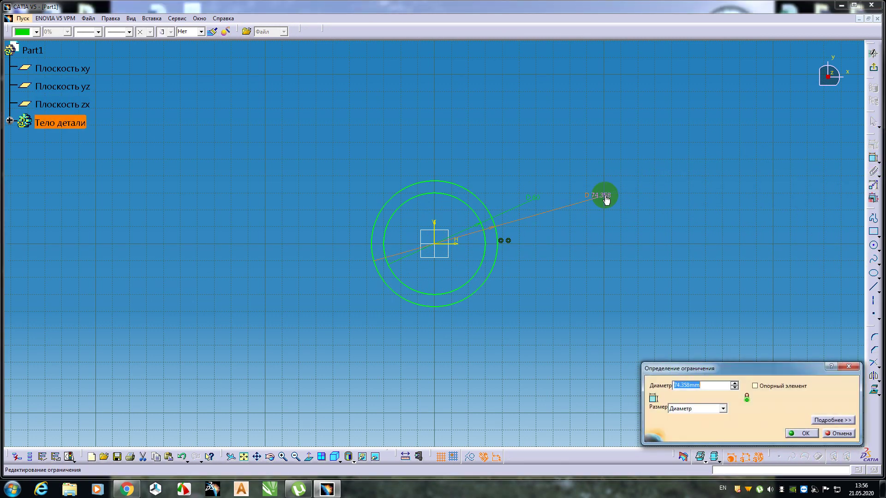
type("70")
key("Return")
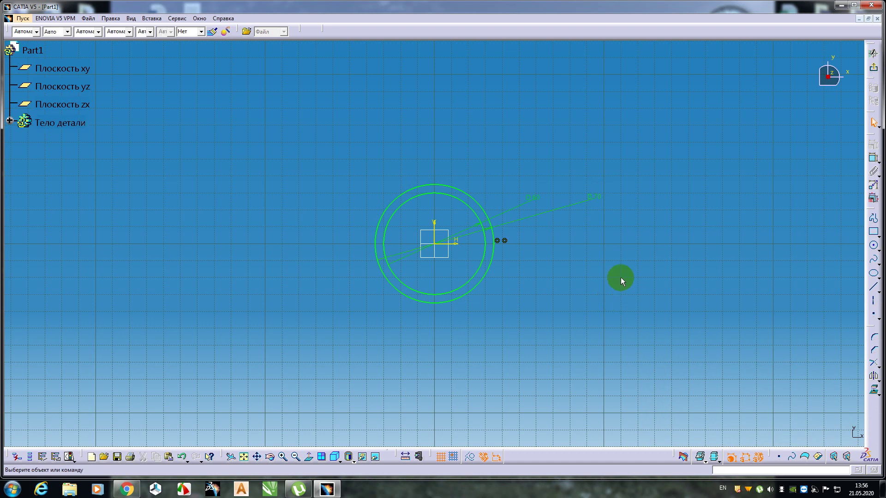
Sketch a connected profile: a horizontal line about 42 mm long from outside the circles to the origin, and a vertical line up about 58 mm.
left_click(873, 218)
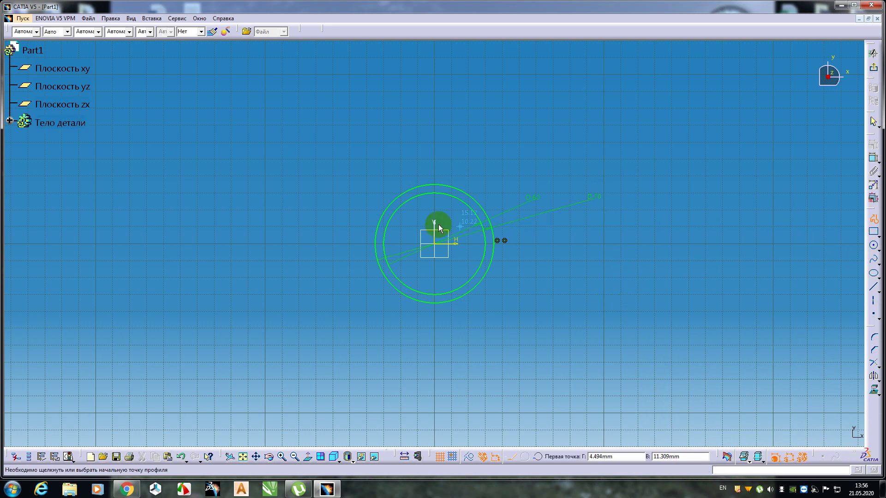
left_click(366, 241)
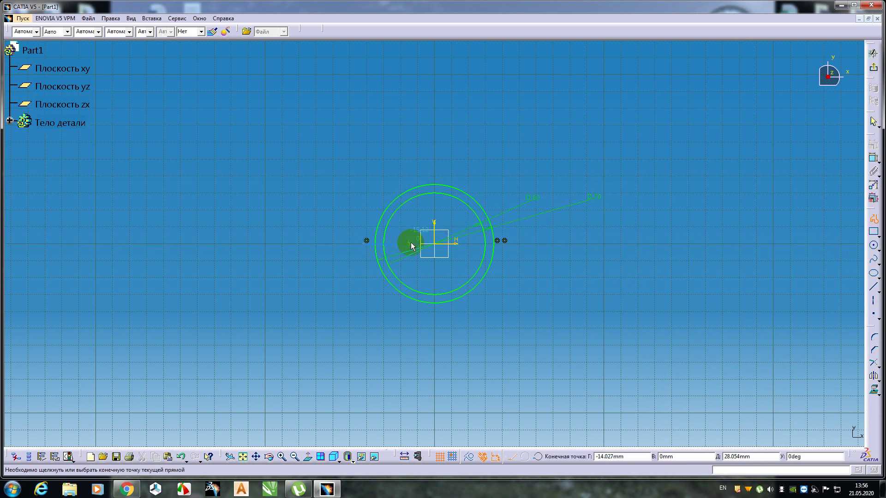
left_click(437, 244)
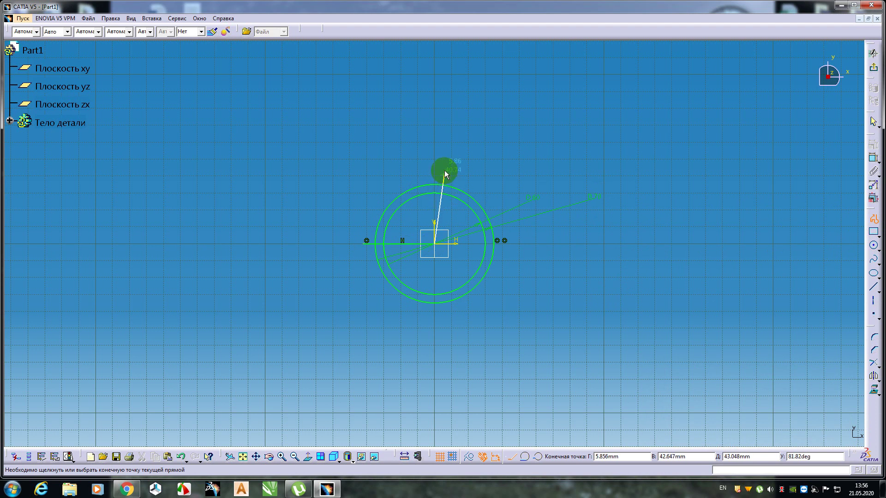
left_click(435, 146)
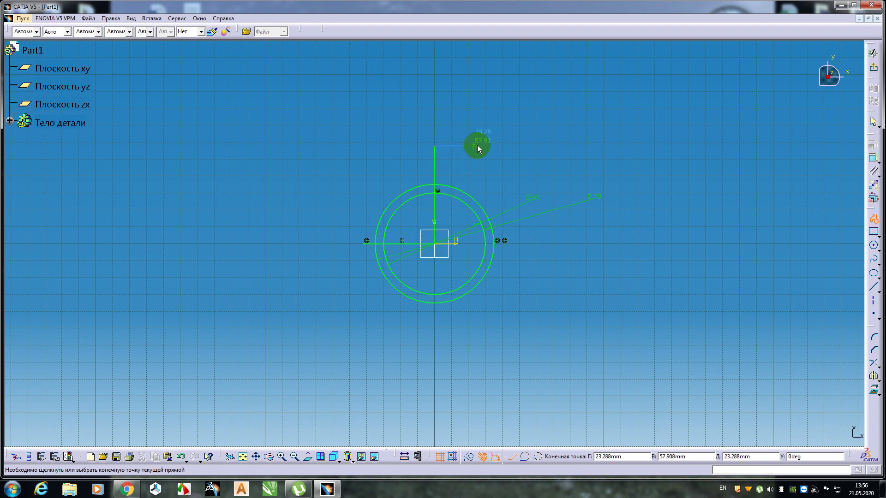
key("Escape")
Quick-trim the upper-left quarter of both circles and the line portions outside the ring, leaving a closed three-quarter ring profile.
left_click(874, 364)
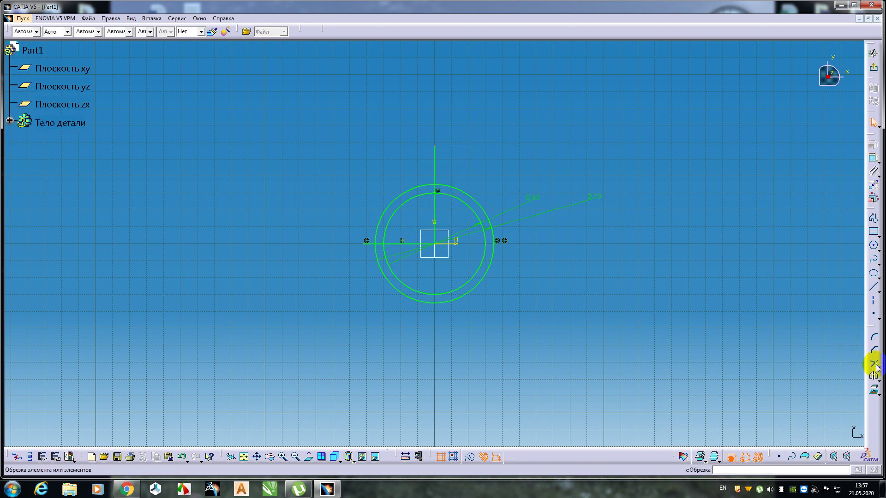
left_click_drag(876, 367, 853, 376)
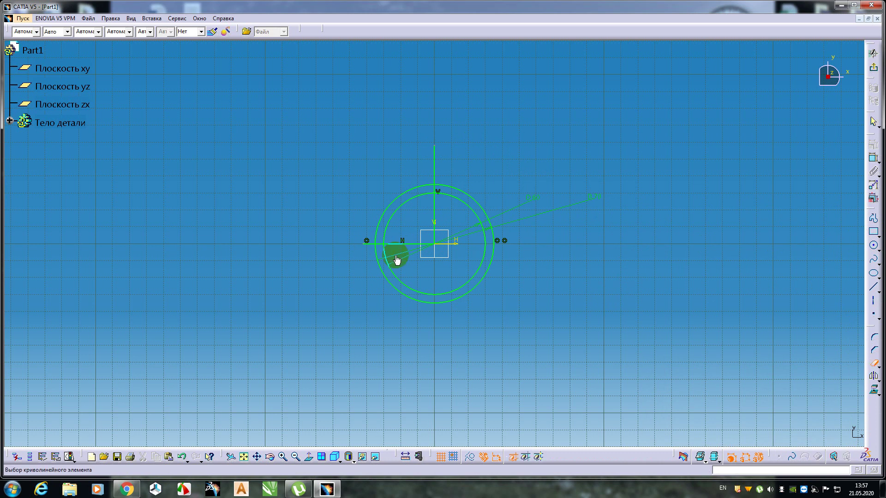
left_click(400, 247)
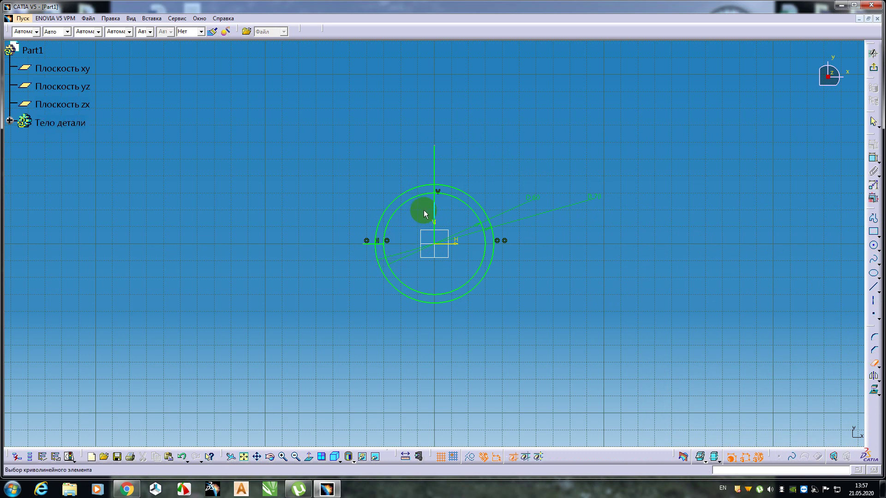
left_click(434, 203)
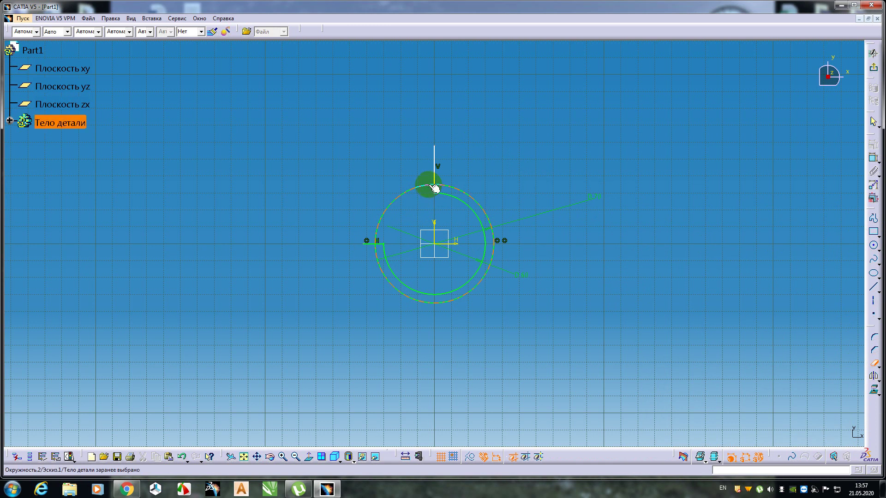
left_click(427, 184)
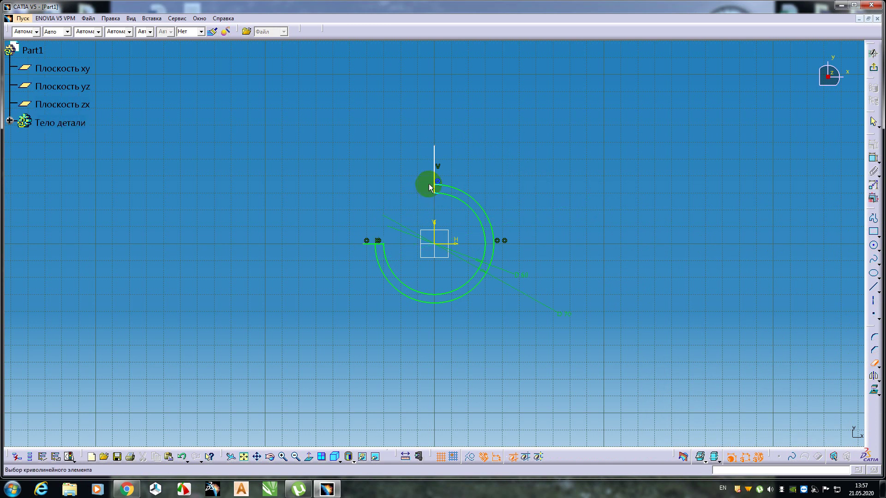
left_click(370, 243)
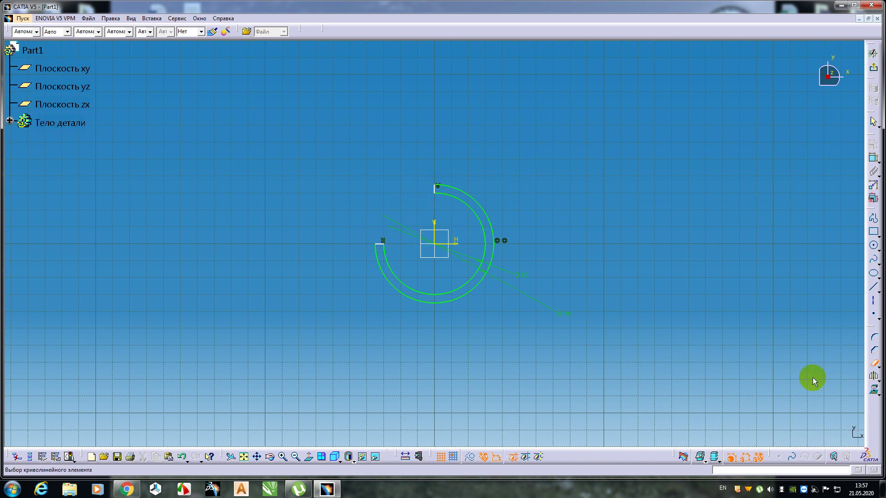
left_click(873, 363)
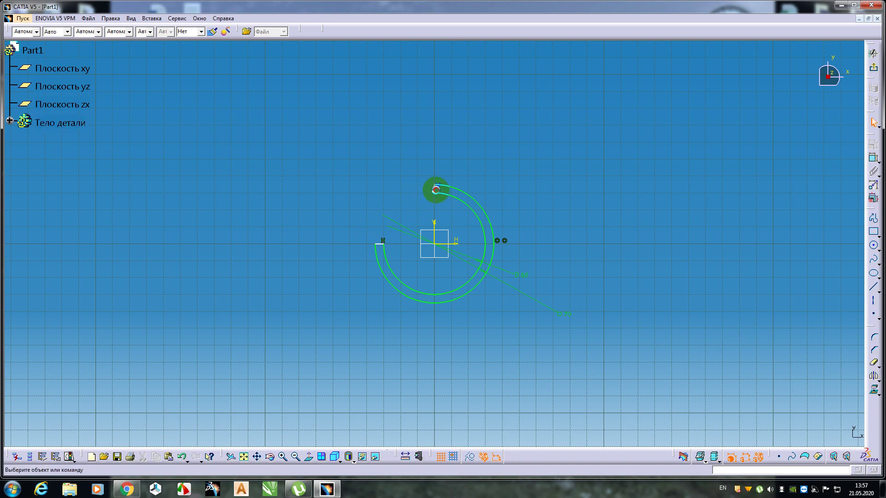
Constrain the ring's short vertical end line to be coincident with the sketch's V axis.
left_click(445, 191)
left_click(438, 233, "ctrl")
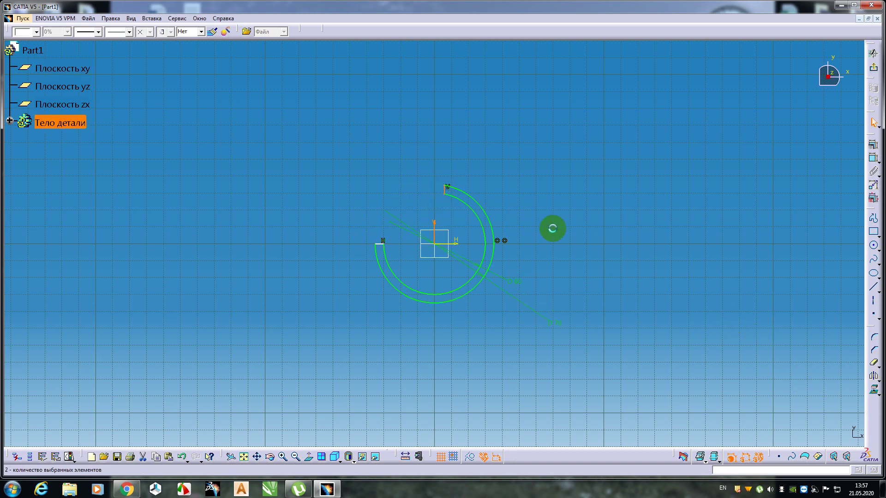
left_click(873, 144)
left_click(787, 291)
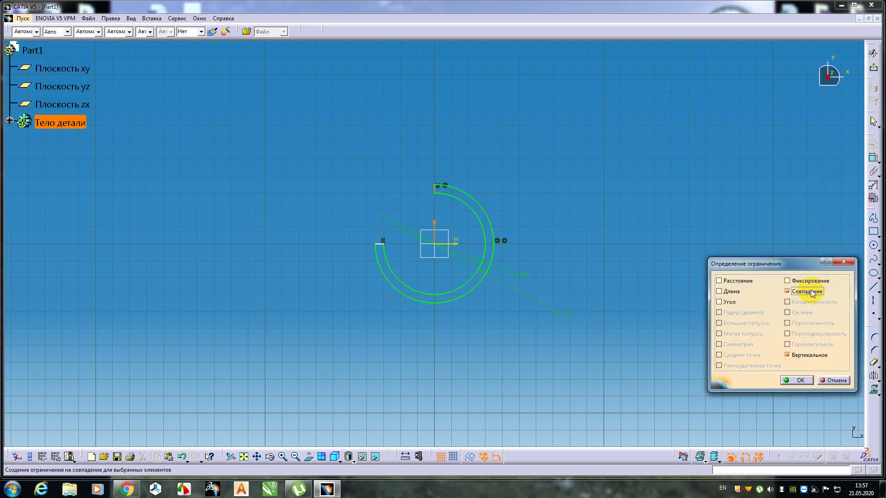
left_click(797, 380)
left_click(590, 213)
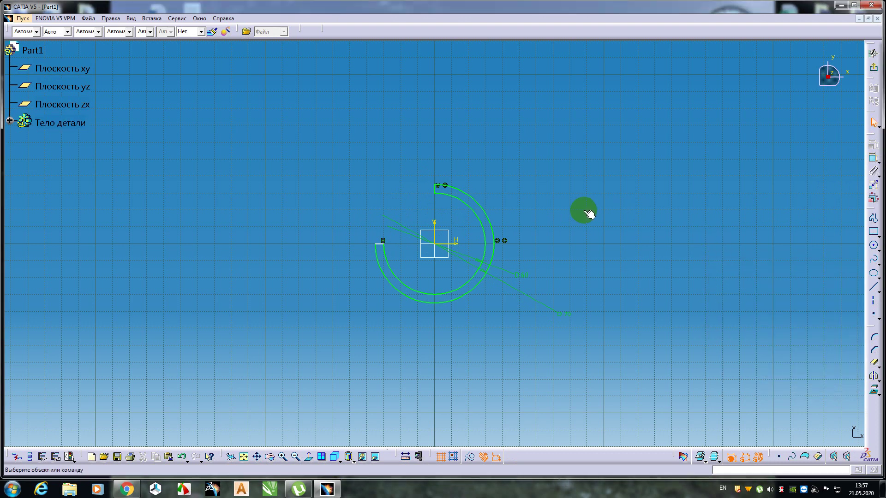
Constrain the ring's short horizontal end line to be coincident with the sketch's H axis.
left_click(382, 245)
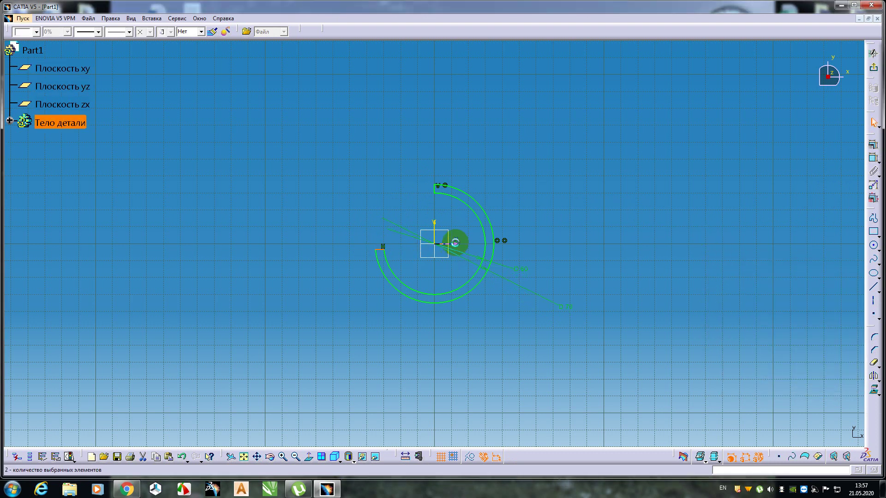
left_click(873, 144)
left_click(805, 292)
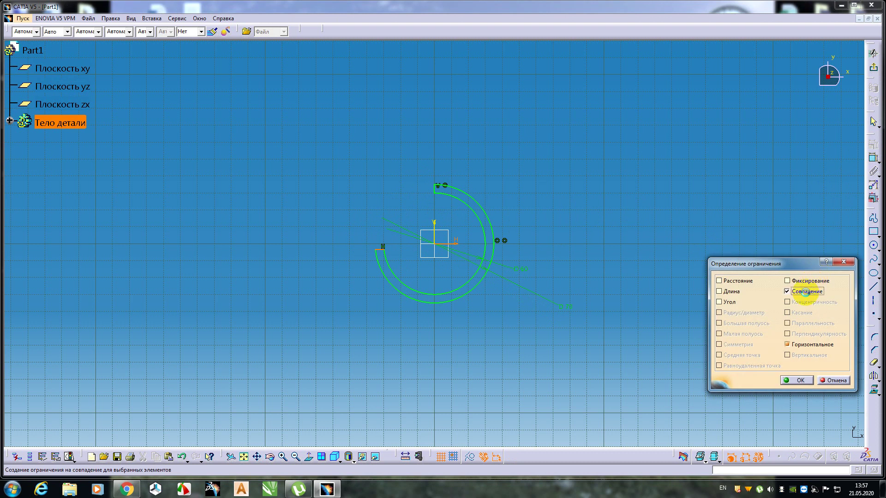
left_click(797, 380)
Exit the sketch and extrude the three-quarter ring profile into a pad 50 mm long.
left_click(874, 69)
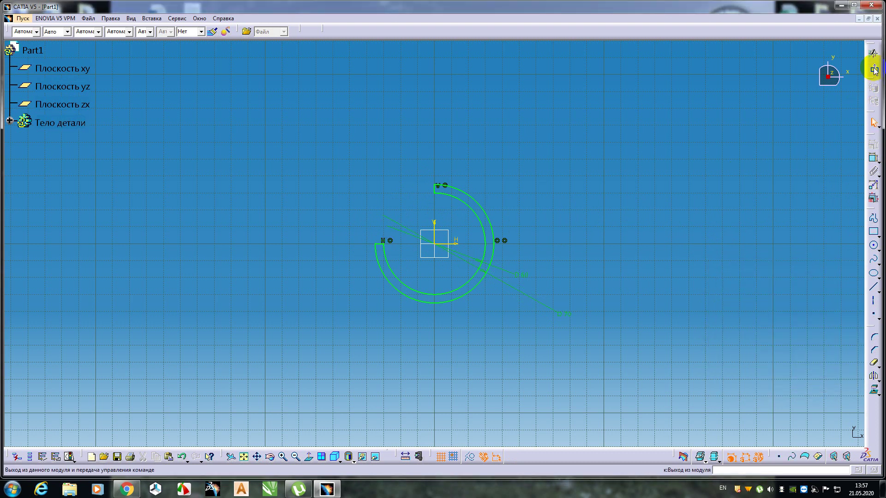
left_click(873, 156)
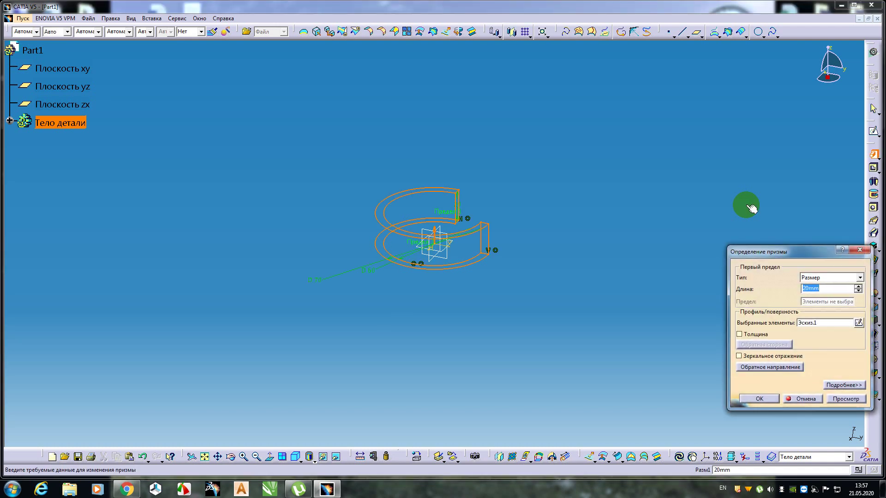
type("50")
key("Return")
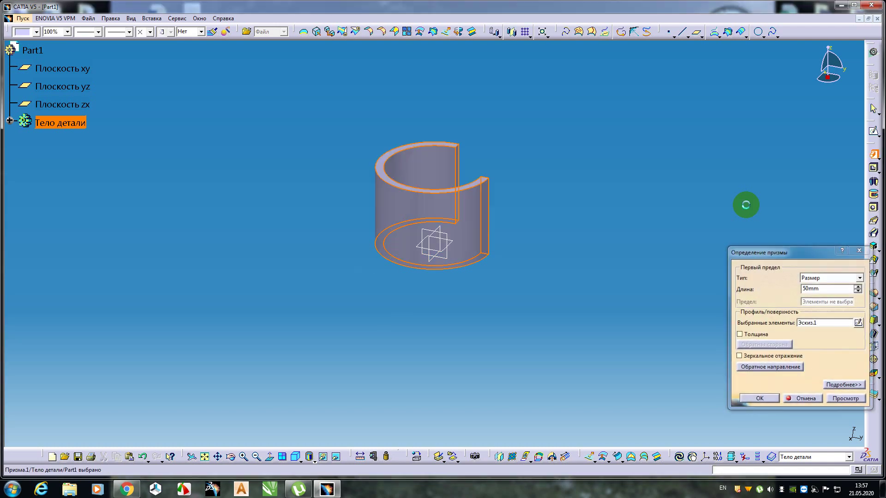
Start a sketch on the yz plane and draw a circle about 17 mm in diameter, centred on the vertical axis about 24 mm above the origin.
middle_click_drag(718, 230, 433, 234)
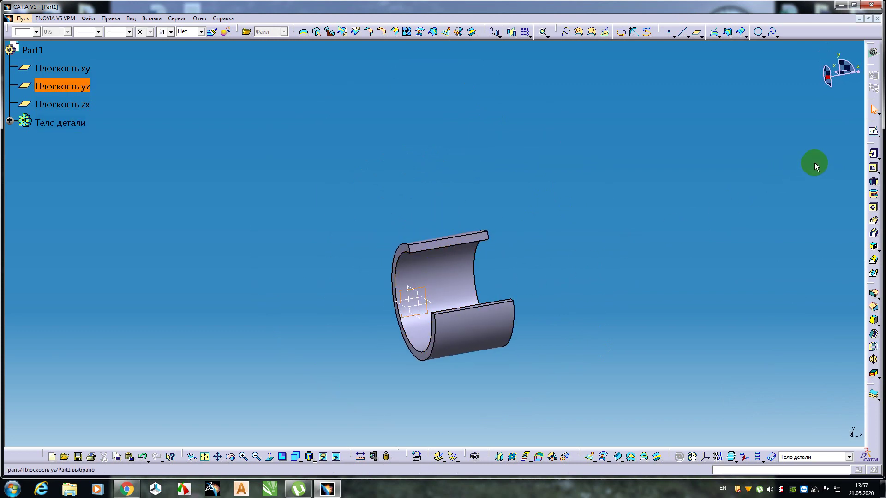
left_click(873, 133)
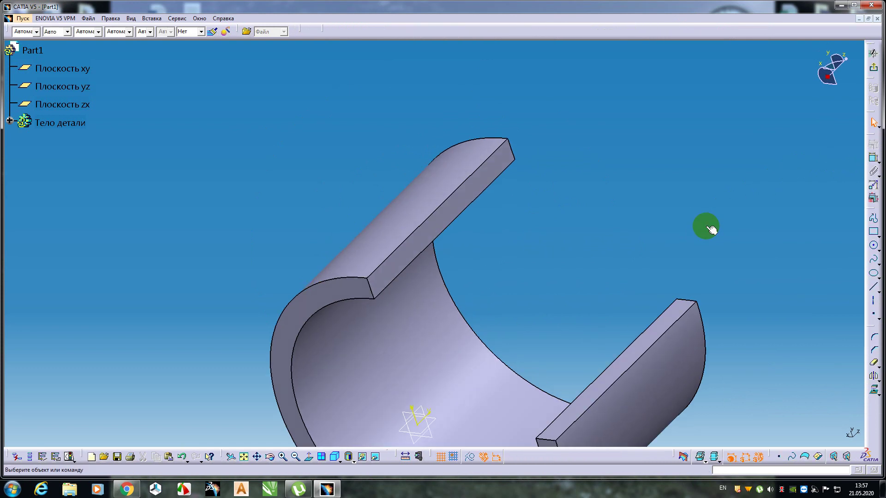
left_click(873, 245)
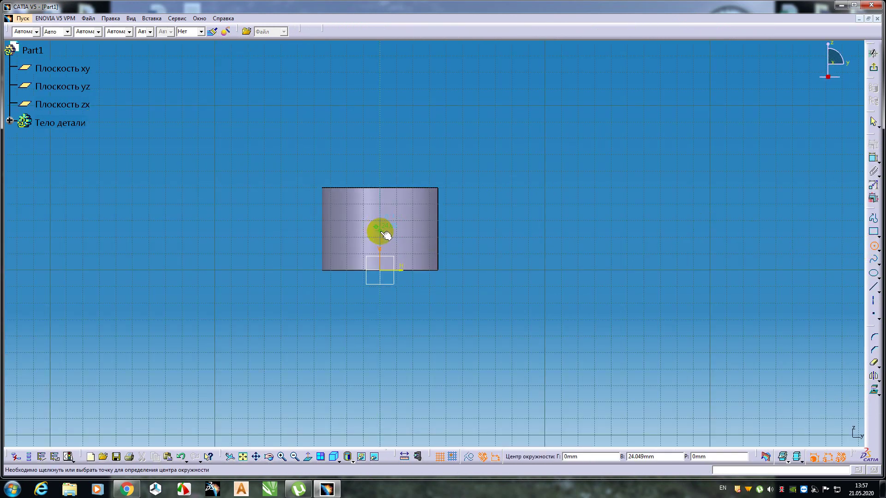
left_click(383, 230)
left_click(392, 237)
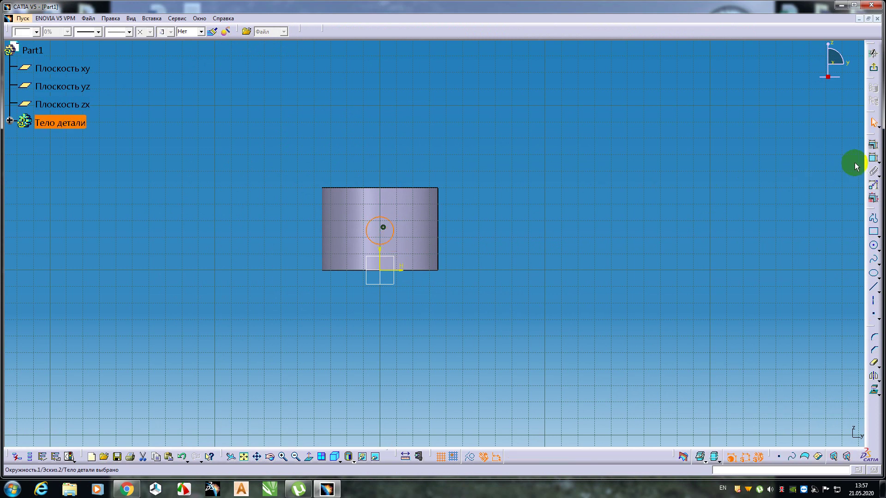
Dimension the circle's diameter and set it to 15 mm.
left_click(872, 157)
double_click(602, 157)
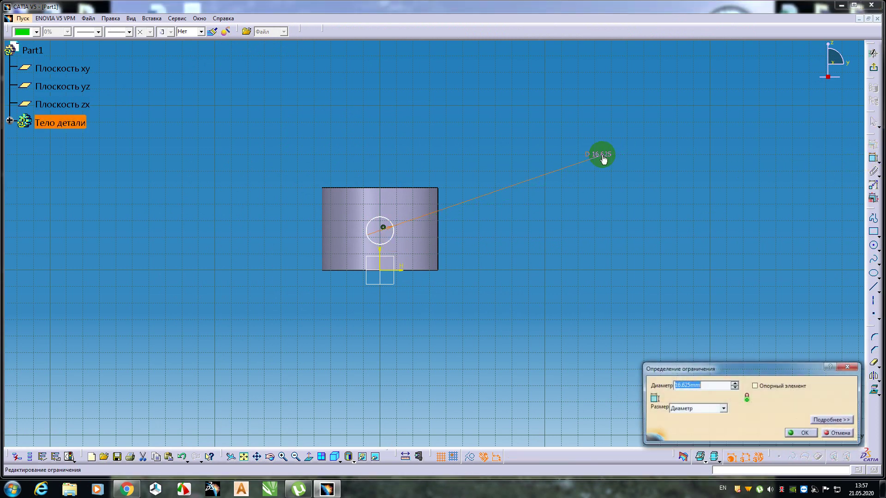
type("15")
key("Return")
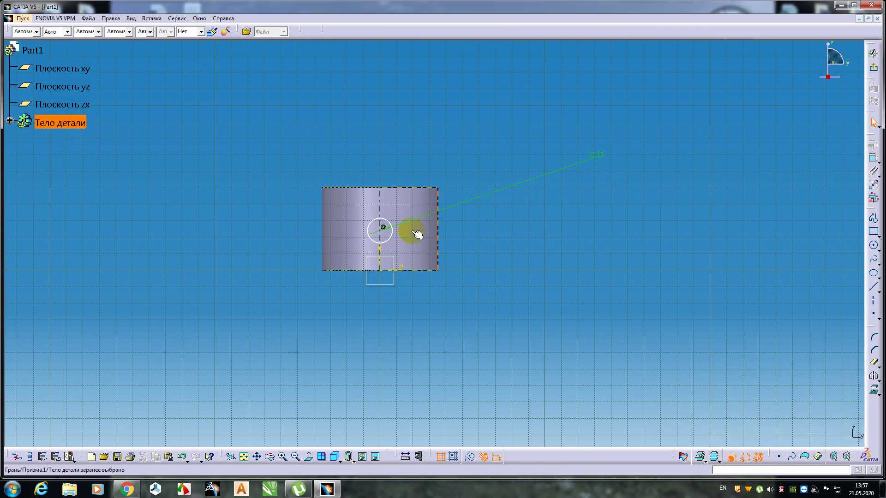
Dimension the distance from the circle's centre to the sketch's H axis and set it to 25 mm.
left_click(383, 228)
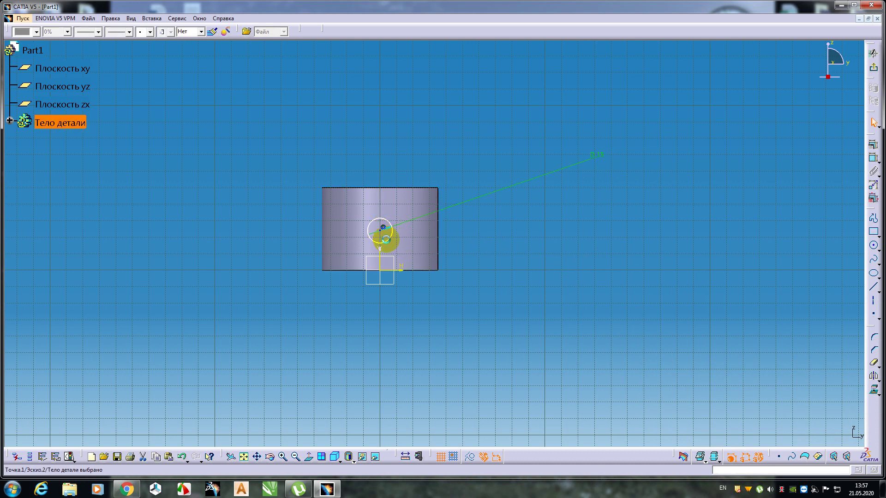
left_click(400, 270, "ctrl")
left_click(873, 157)
left_click(589, 247)
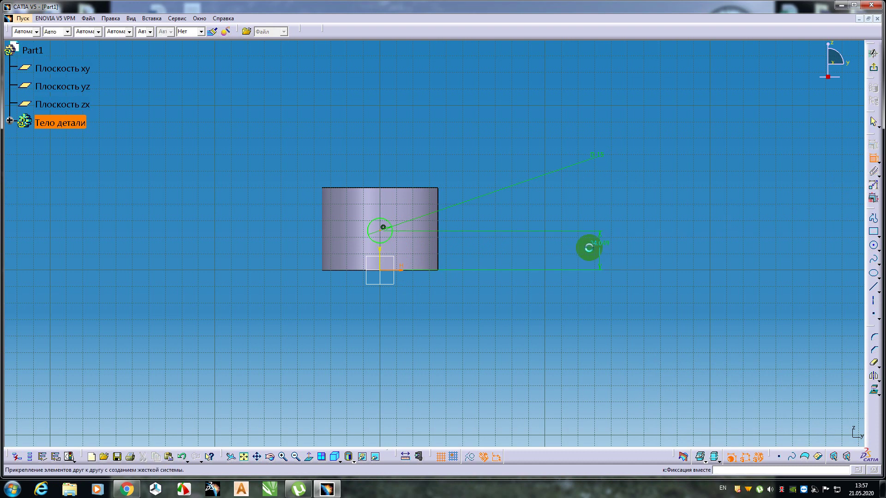
double_click(595, 249)
type("25mm")
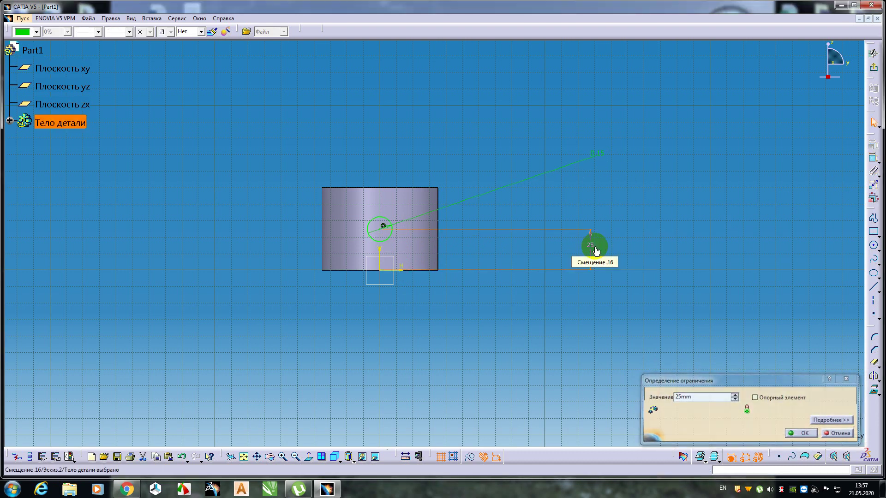
key("Return")
Exit the sketch and cut the circle through the ring as a pocket 50 mm deep with mirrored extent.
left_click(873, 68)
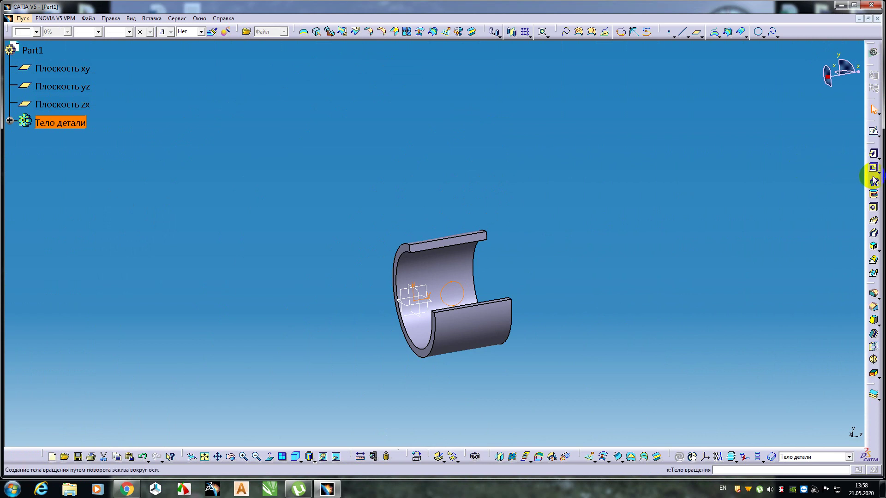
left_click(873, 180)
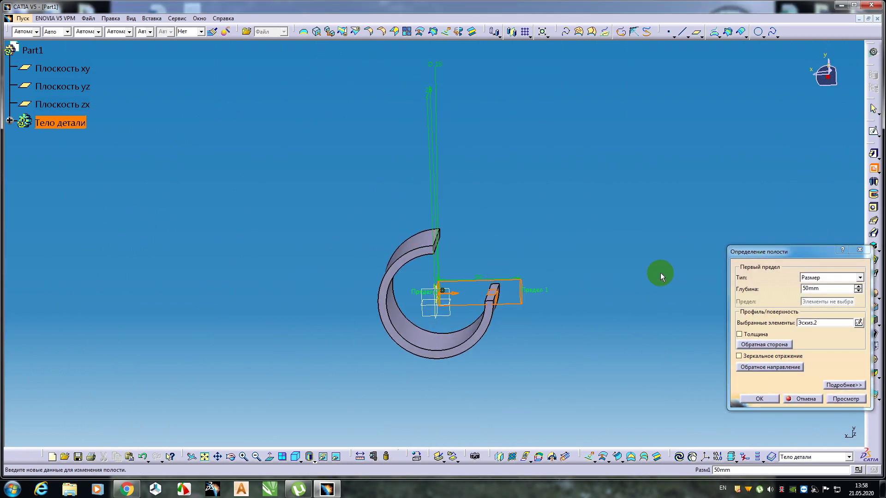
left_click(739, 356)
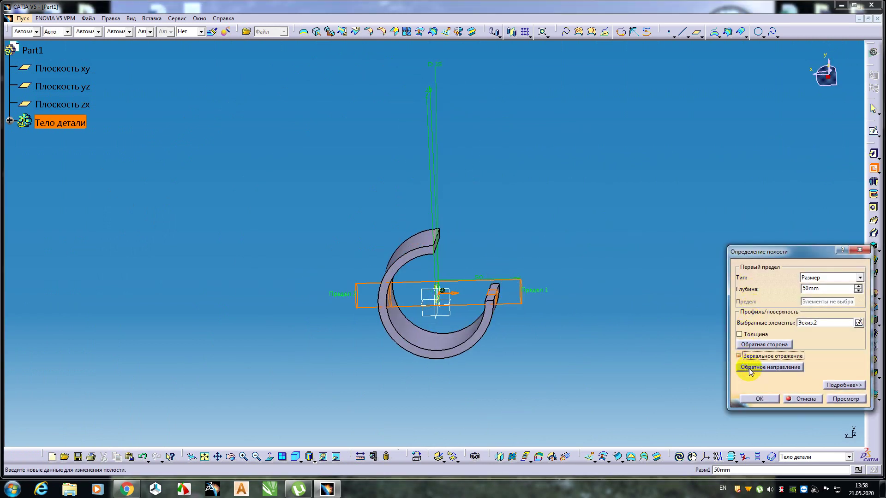
left_click(757, 398)
middle_click_drag(601, 287, 502, 214)
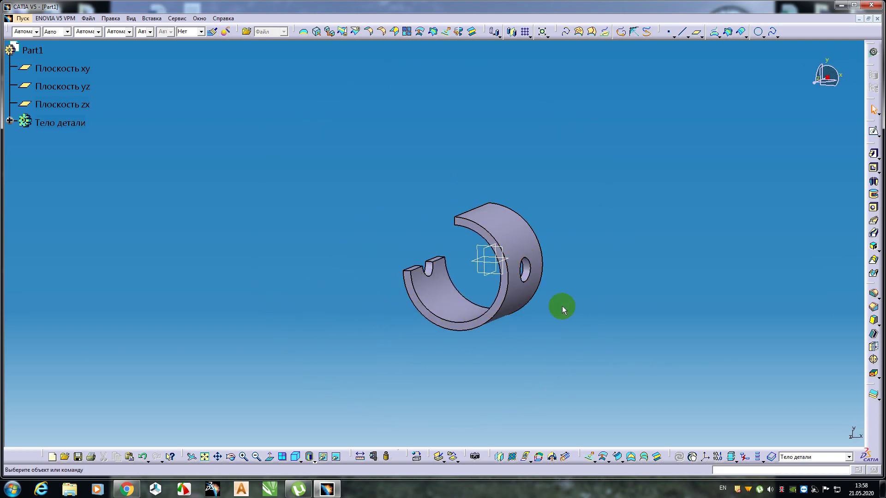
middle_click_drag(563, 294, 534, 247)
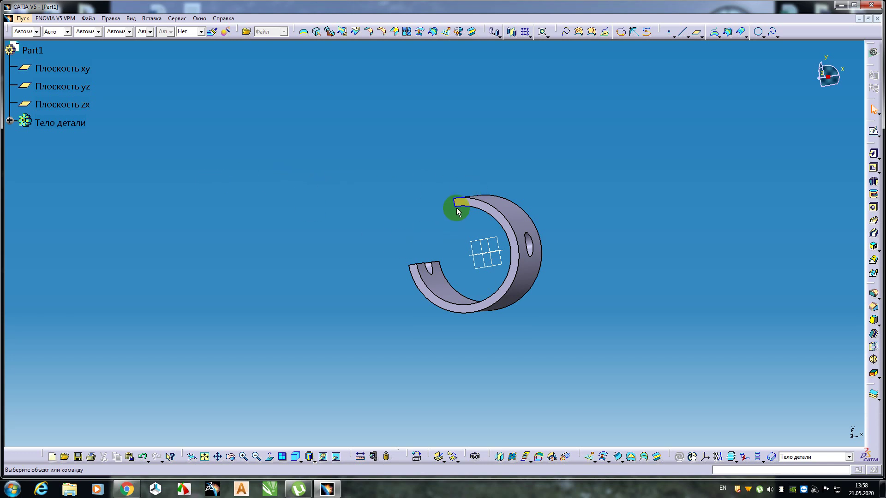
Create a Join surface from the ring's outer cylindrical face.
left_click(32, 123)
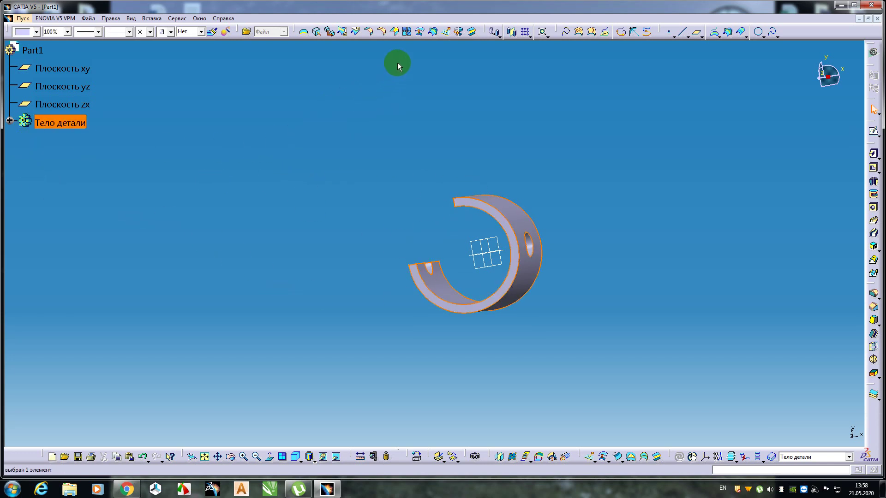
left_click(407, 33)
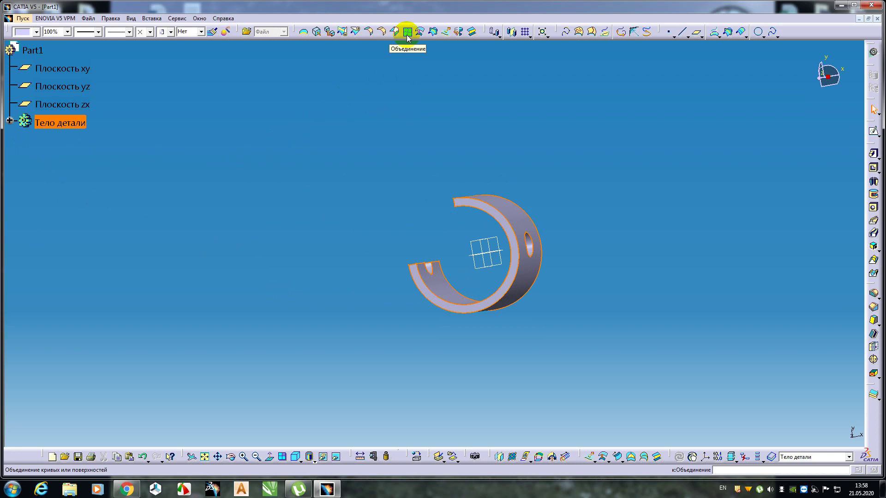
left_click(407, 32)
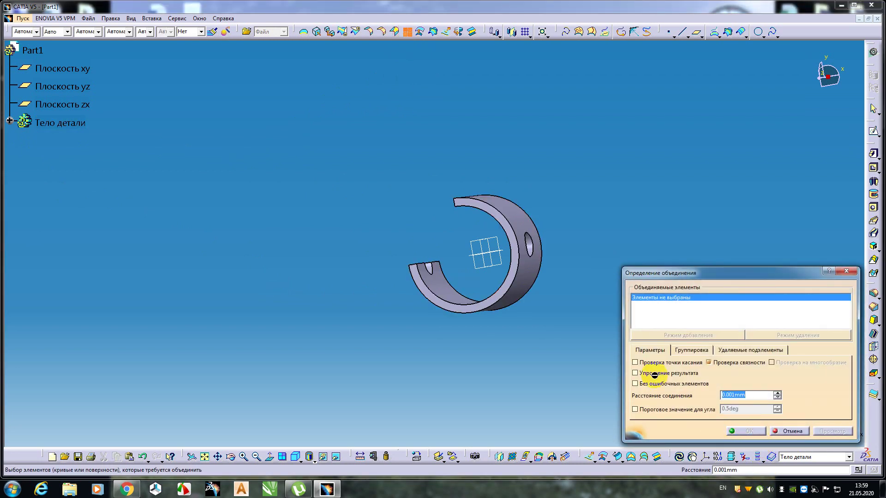
left_click(526, 226)
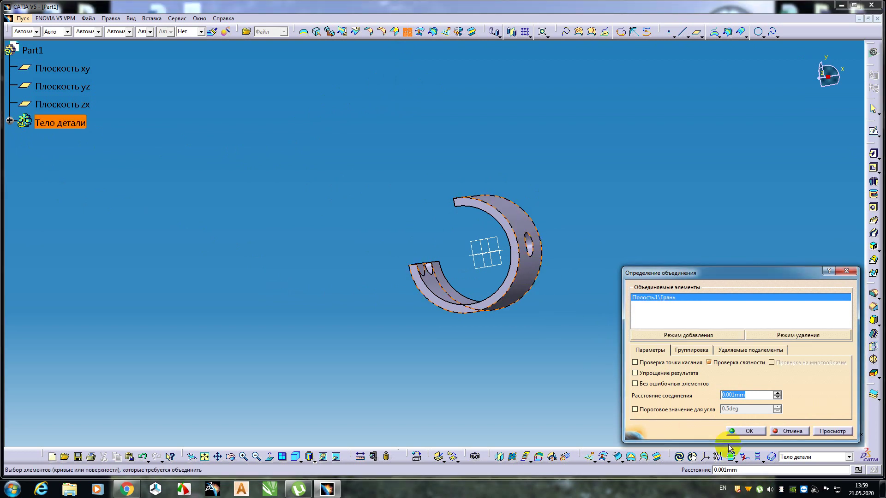
left_click(750, 432)
middle_click_drag(540, 382, 267, 237)
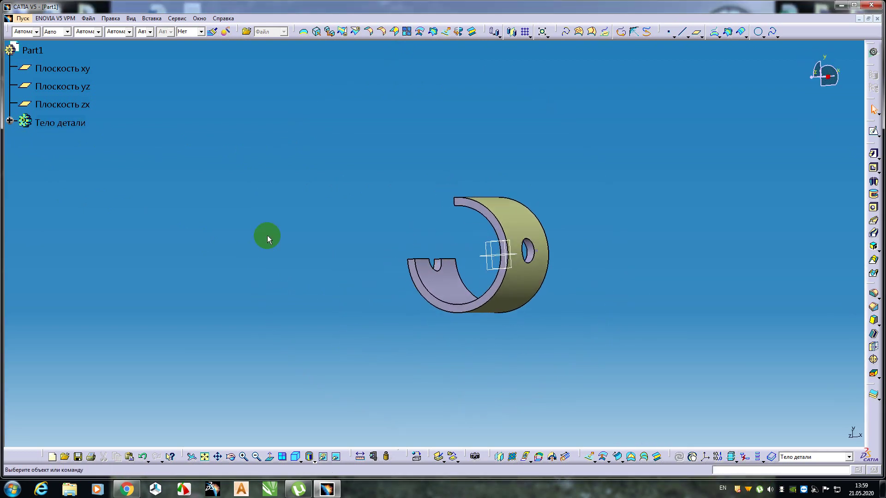
Expand the part body in the tree and hide the solid pad so only the joined surface is displayed.
left_click(8, 122)
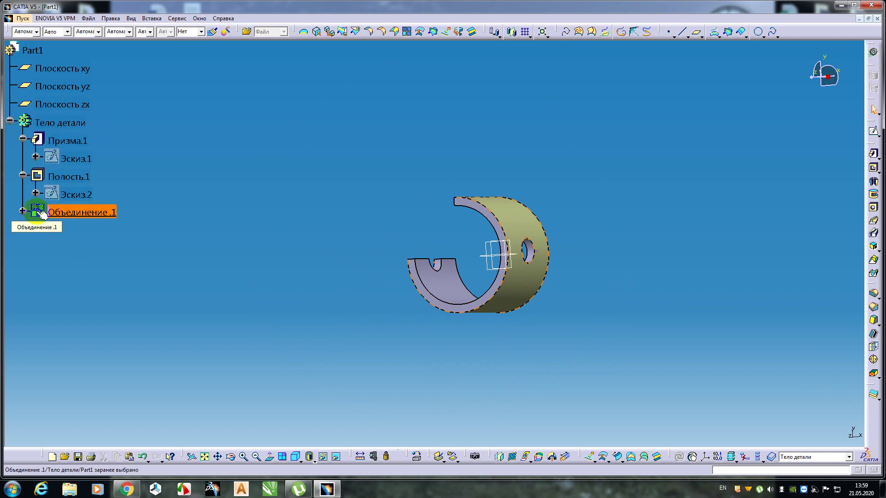
right_click(87, 143)
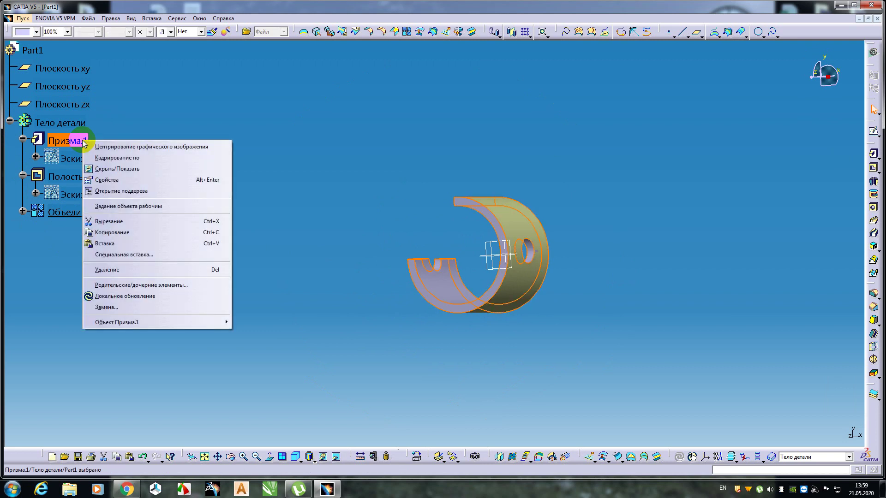
left_click(106, 169)
middle_click_drag(207, 265, 89, 221)
left_click(478, 325)
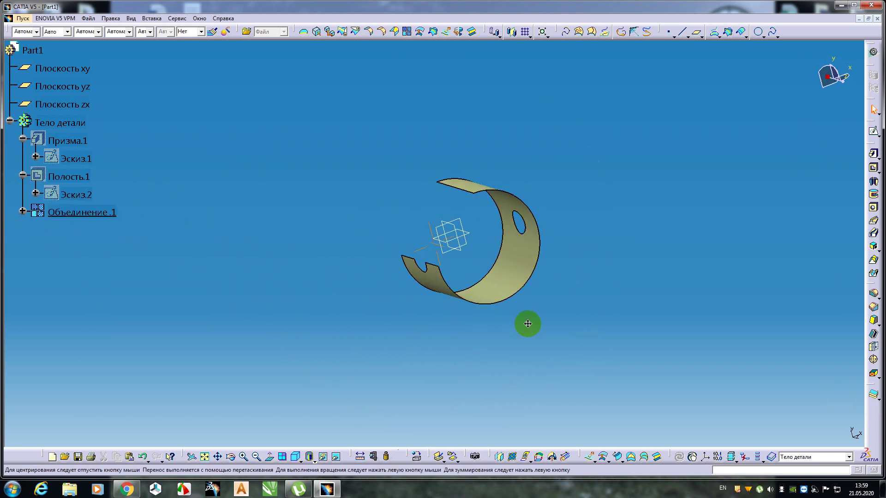
middle_click_drag(527, 322, 343, 174)
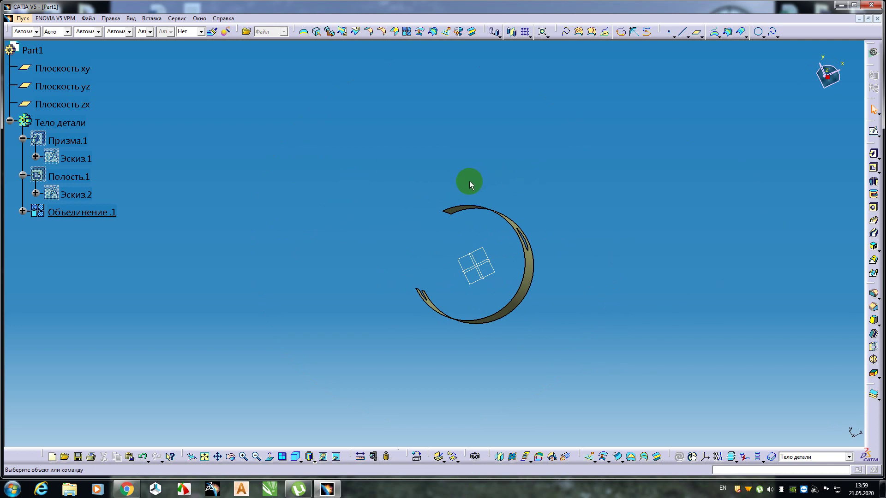
middle_click_drag(414, 170, 565, 164)
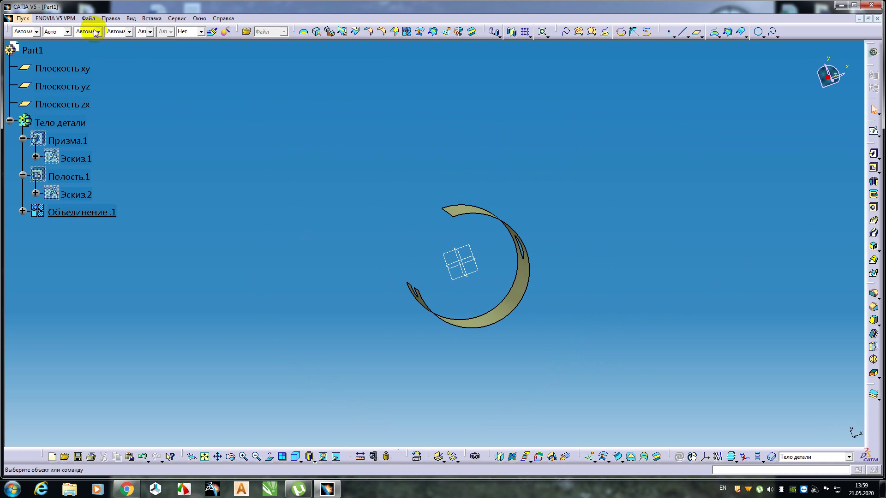
Switch to the Aerospace Sheet Metal Design workbench.
left_click(22, 19)
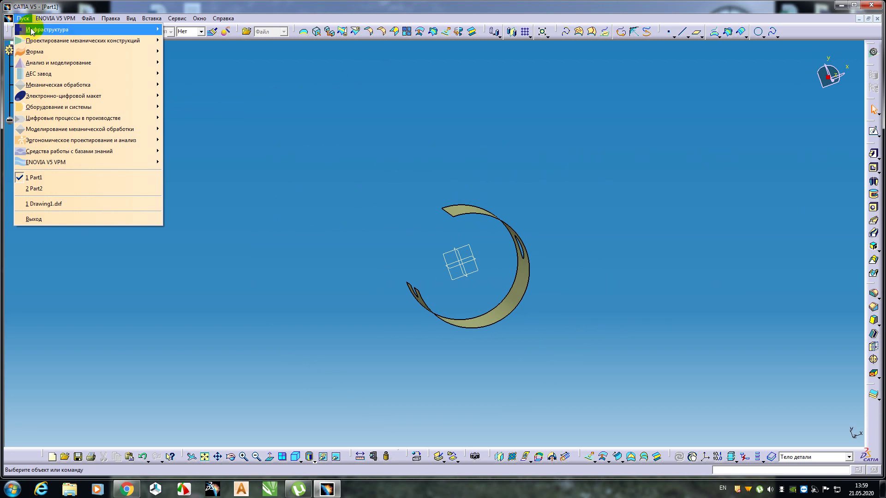
mouse_move(45, 42)
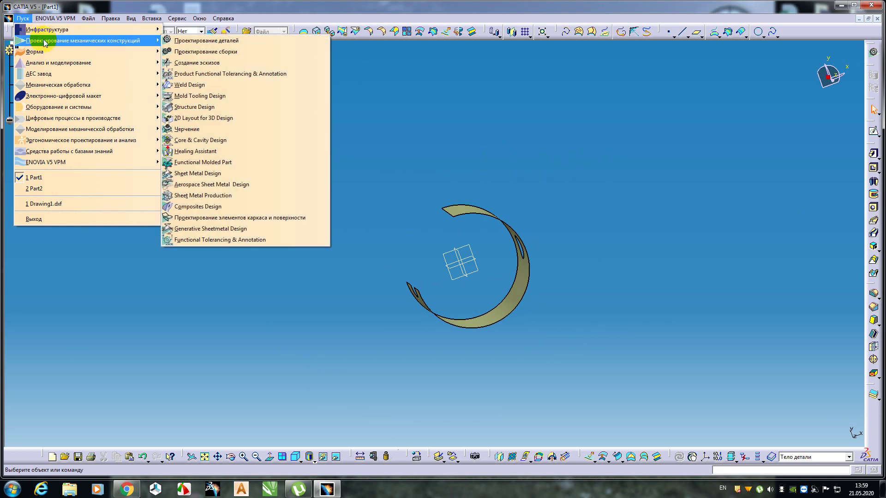
left_click(204, 184)
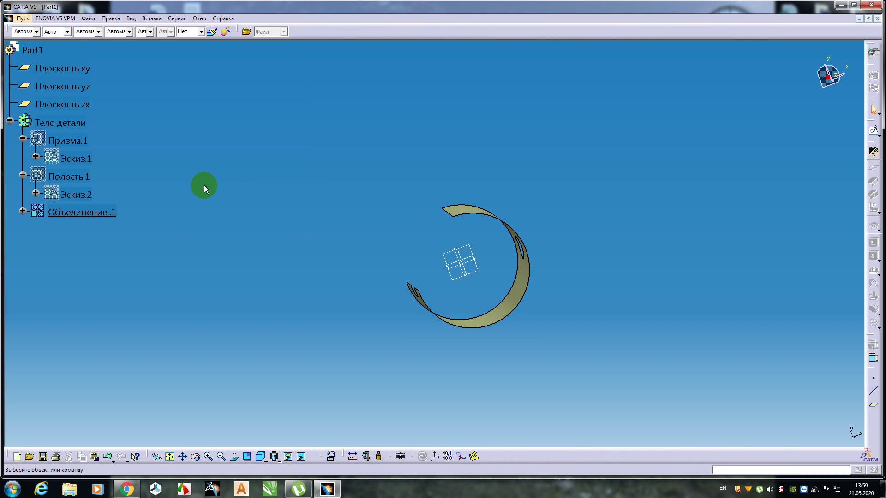
middle_click_drag(435, 218, 380, 221)
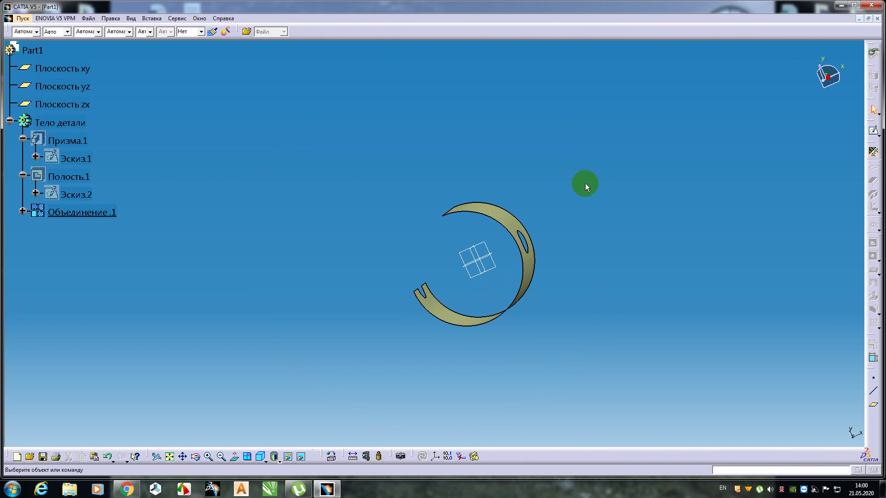
Define the sheet metal parameters with a thickness of 1 mm, keeping the 4 mm minimum bend radius.
left_click(873, 152)
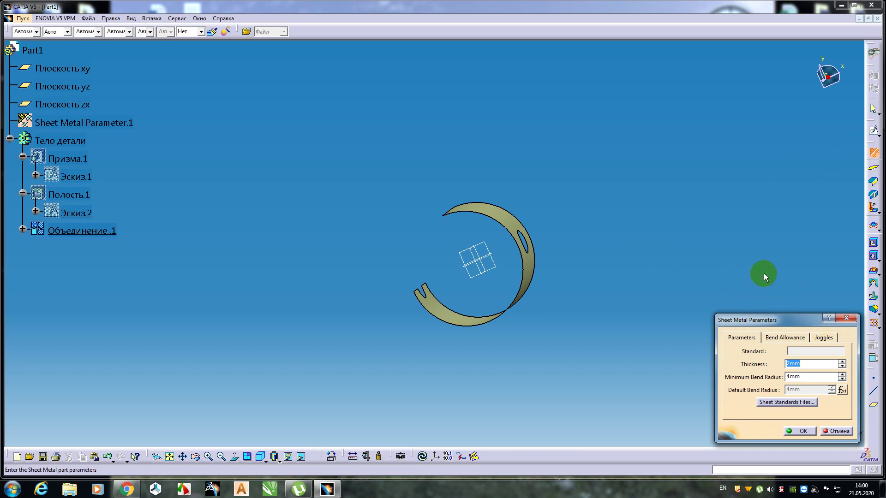
type("1")
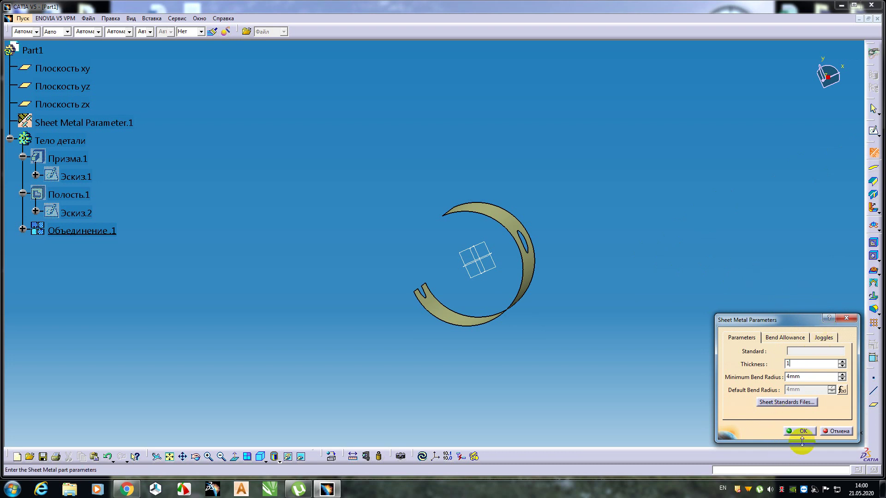
left_click(802, 431)
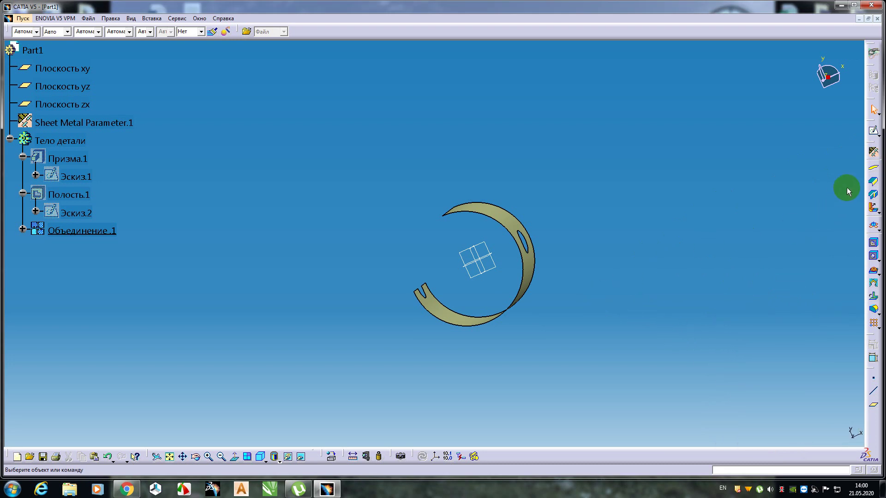
Create a sheet metal Web using the joined ring surface as its support.
left_click(873, 168)
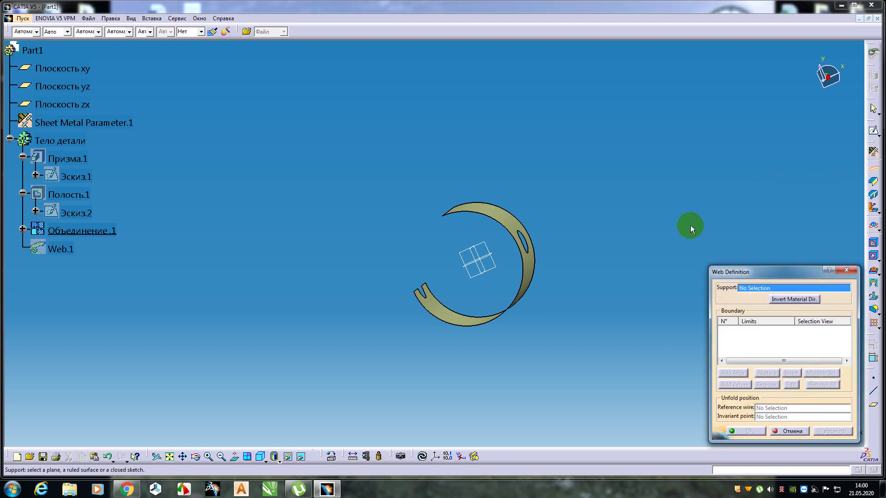
left_click(484, 211)
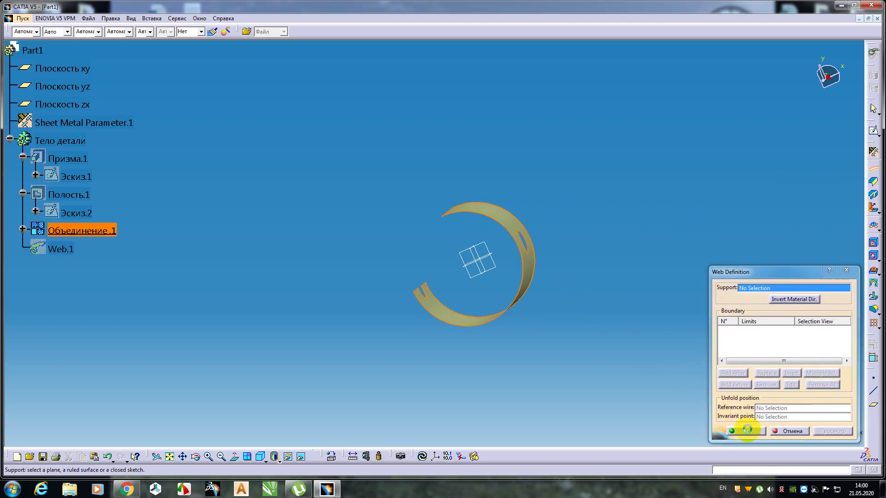
middle_click_drag(395, 290, 607, 402)
left_click(750, 432)
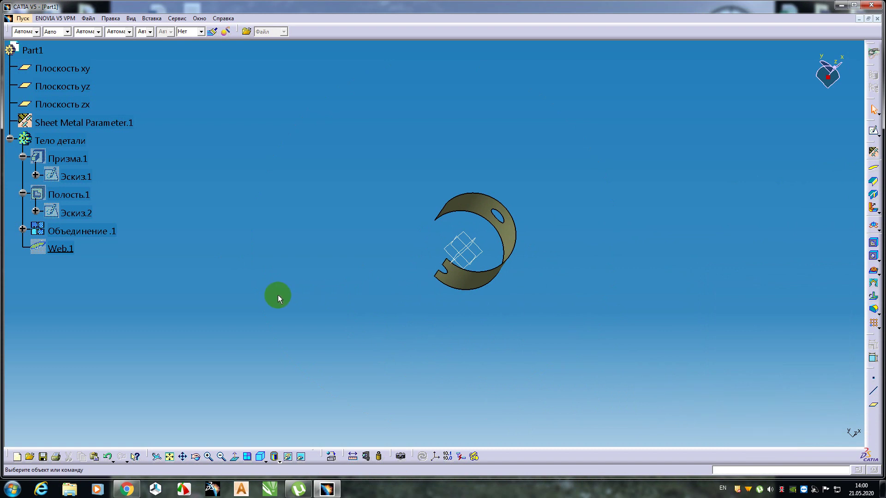
Show the sheet metal web and hide the joined surface it was built on.
right_click(65, 249)
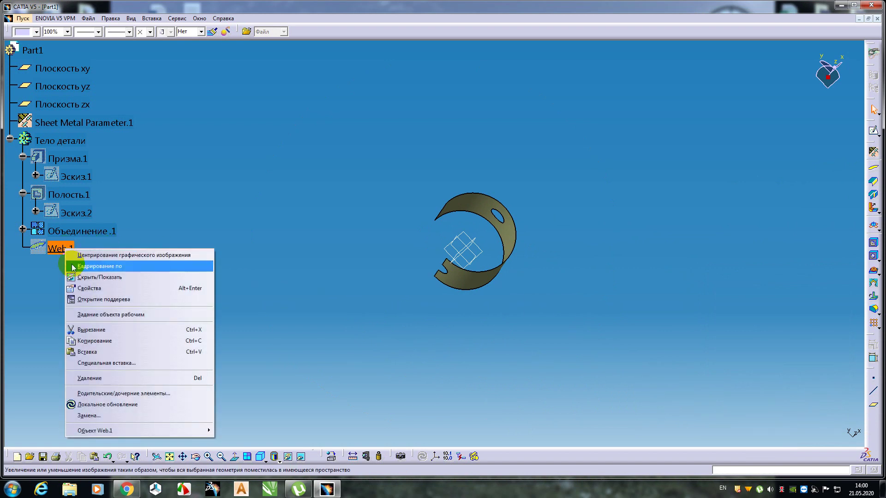
left_click(79, 278)
left_click(69, 232)
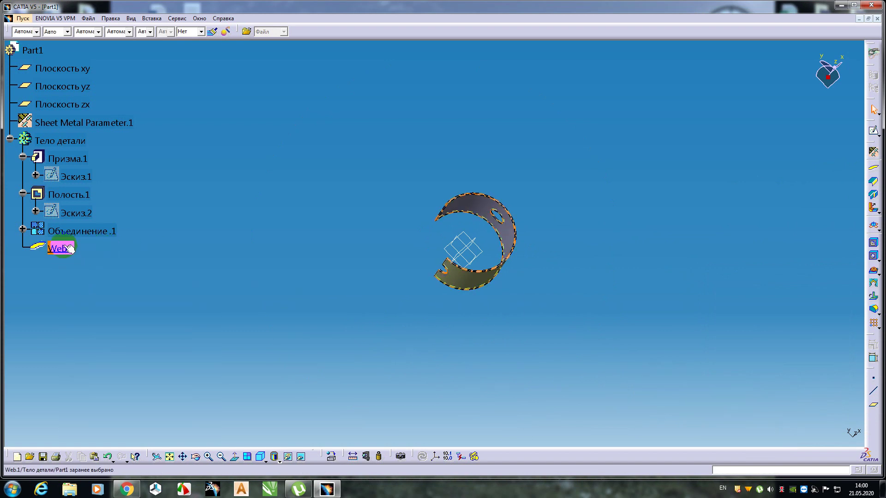
right_click(70, 232)
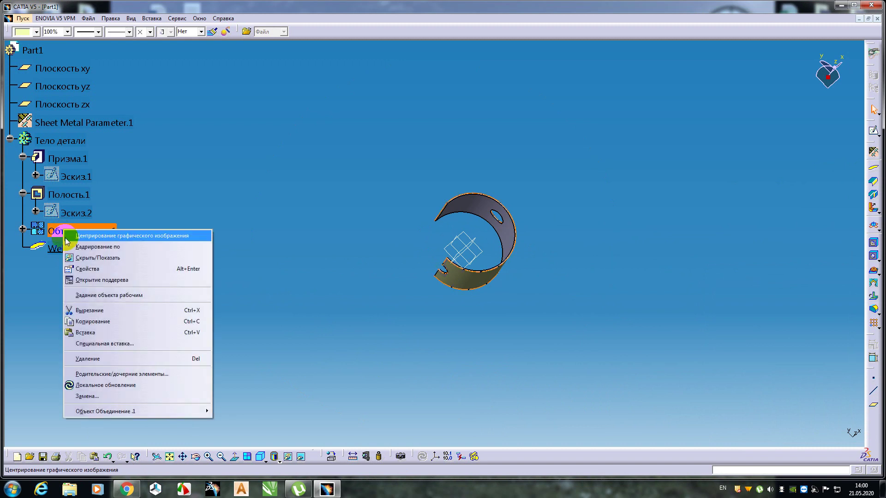
left_click(76, 259)
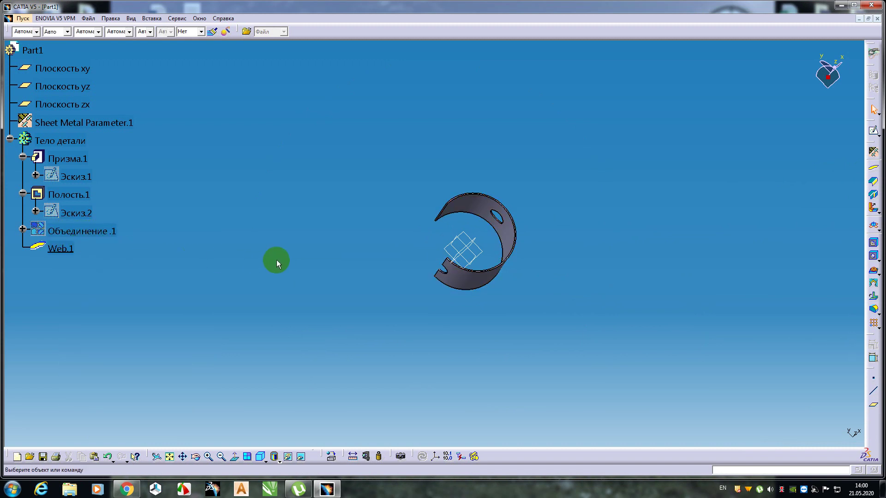
left_click(459, 291)
middle_click_drag(459, 290, 404, 273)
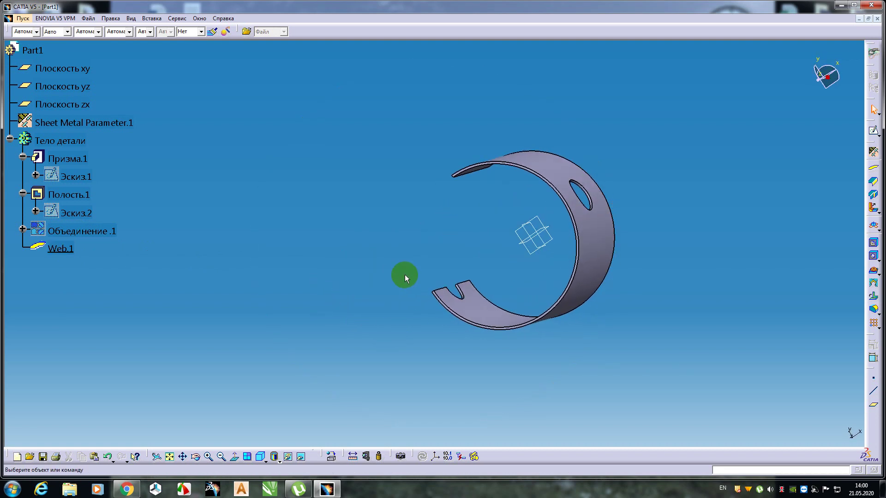
Unfold the sheet metal ring into its flat pattern, toggling between folded and flat states to inspect both shapes.
left_click(873, 227)
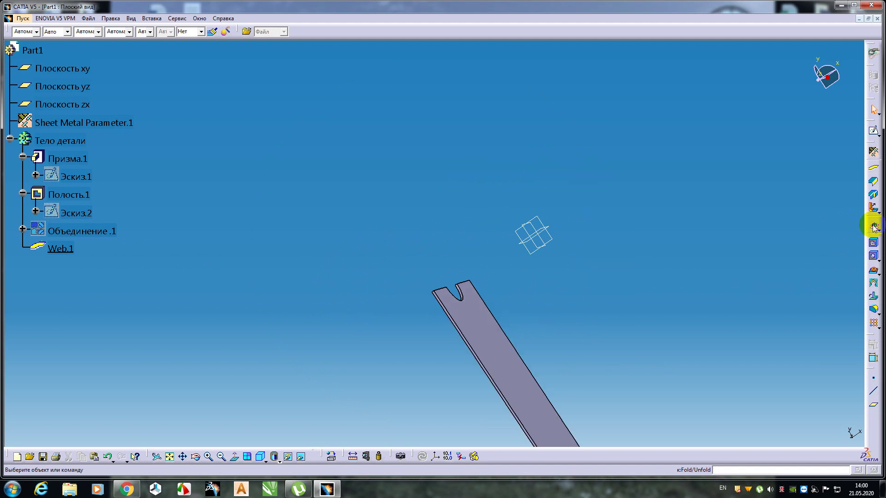
middle_click_drag(626, 305, 468, 290)
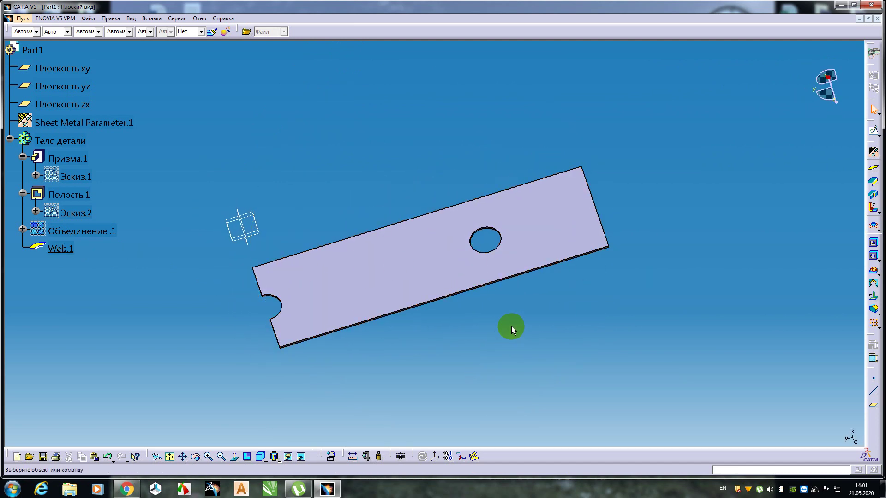
left_click(873, 225)
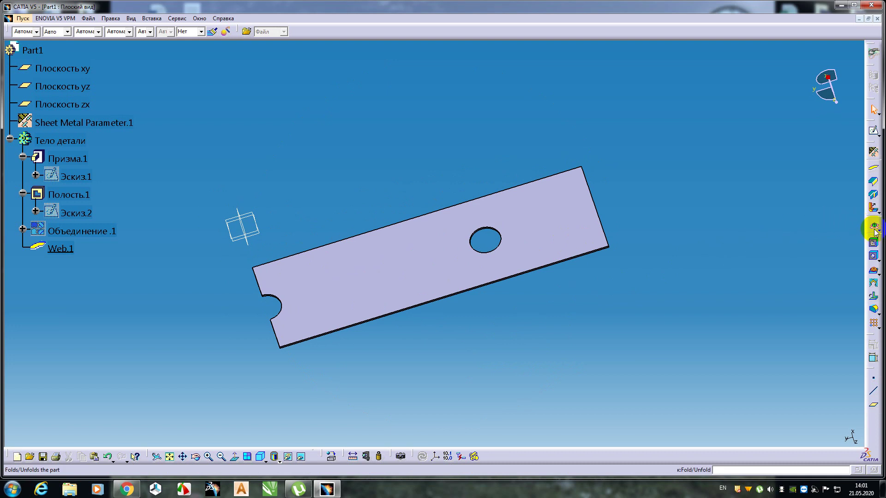
middle_click_drag(416, 252, 466, 255)
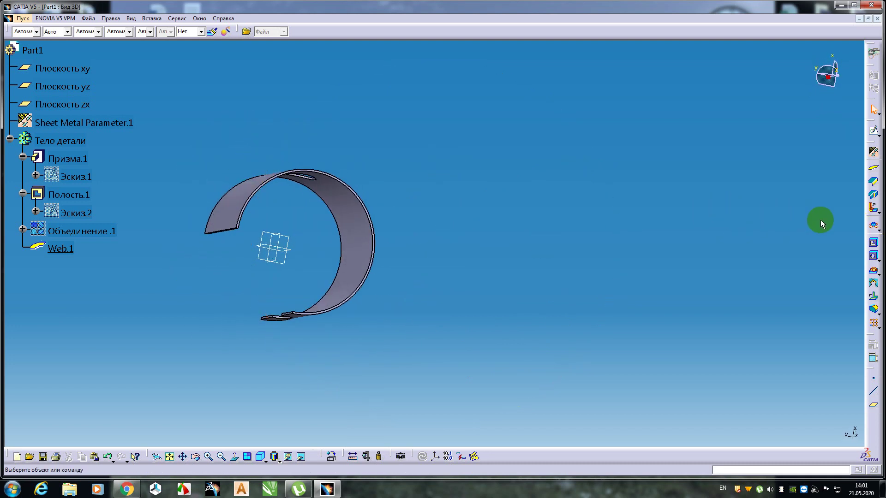
left_click(873, 226)
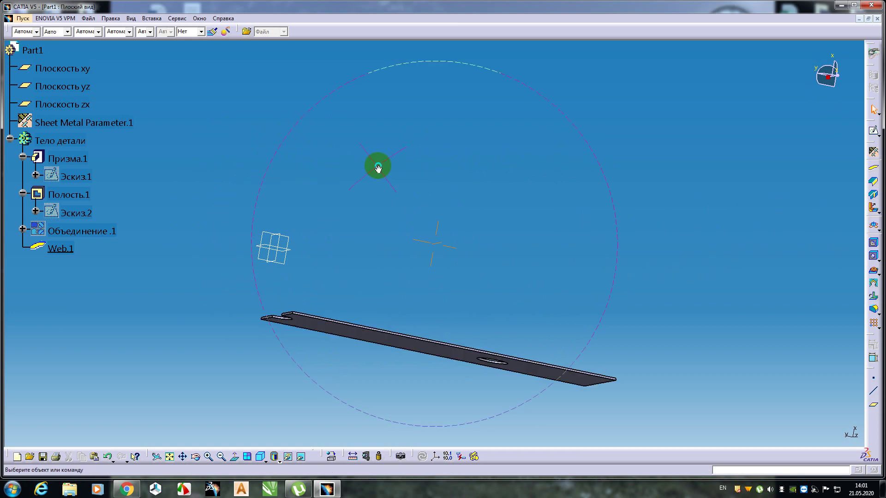
middle_click_drag(375, 165, 482, 186)
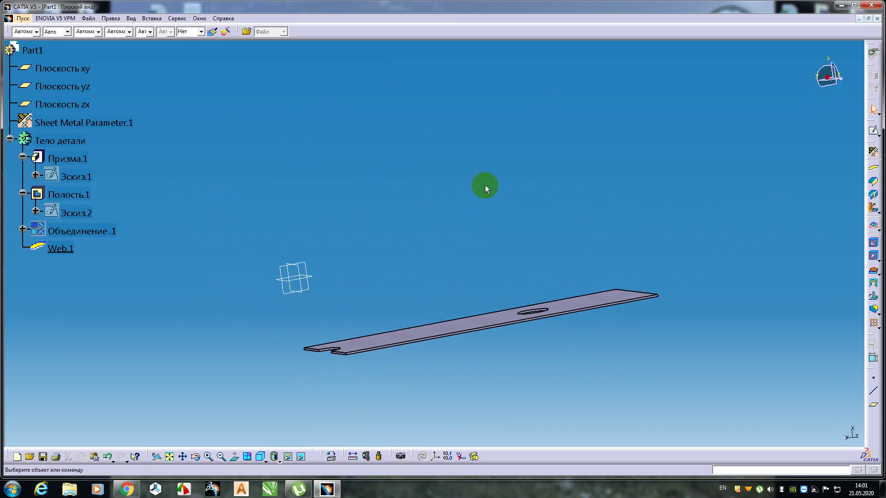
left_click(873, 225)
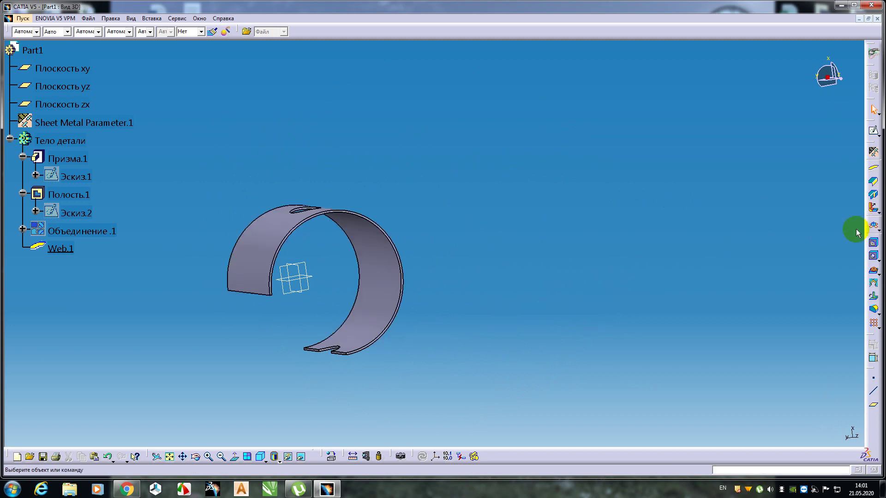
mouse_move(572, 261)
middle_mouse_down()
mouse_move(486, 295)
mouse_move(558, 262)
middle_mouse_up()
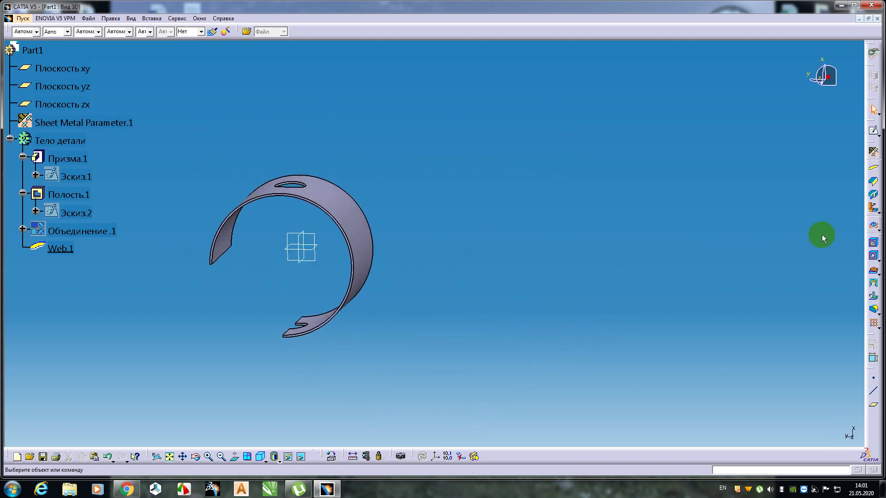
left_click(873, 225)
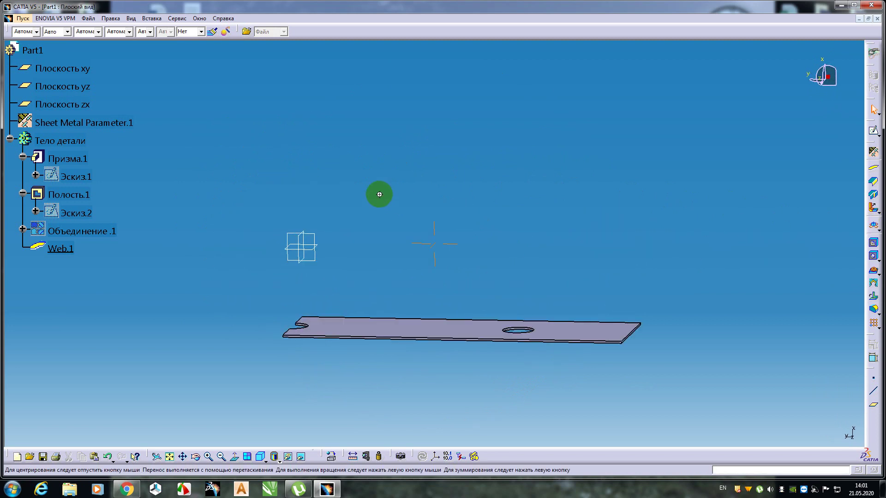
middle_click_drag(379, 194, 434, 227)
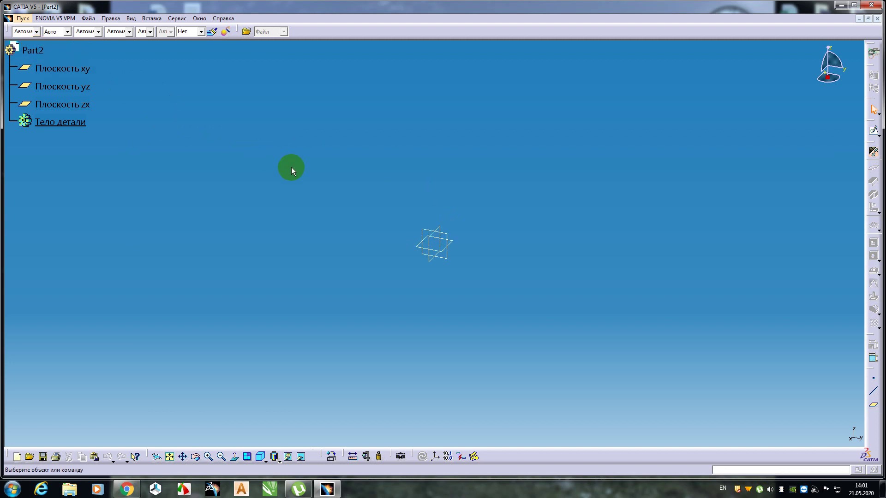
Switch the new part to the Part Design workbench and start a sketch on the xy plane.
left_click(62, 69)
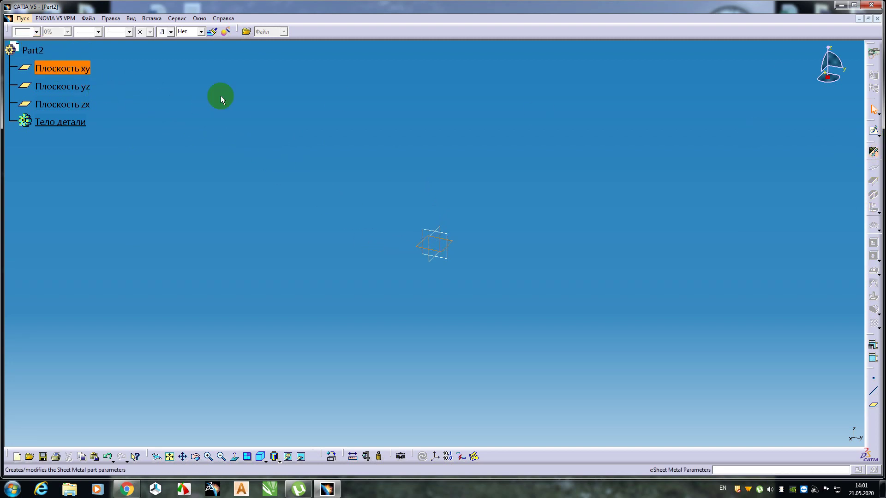
left_click(22, 19)
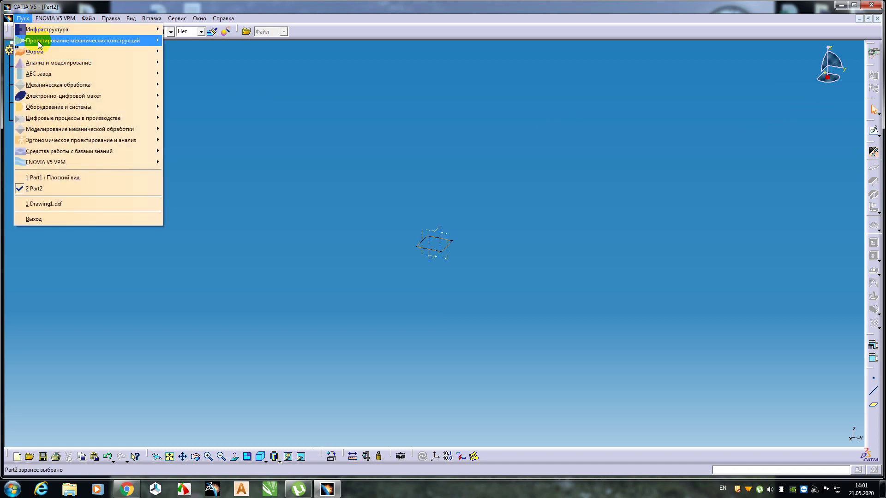
mouse_move(118, 41)
left_click(190, 41)
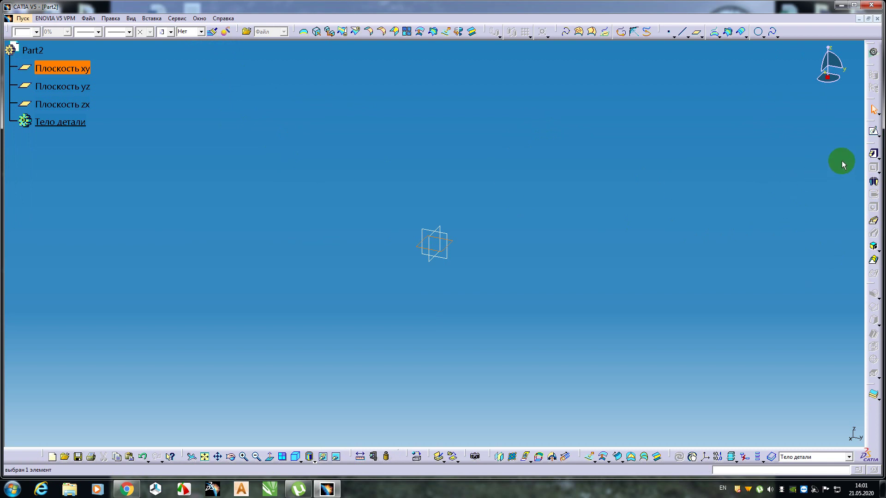
left_click(872, 132)
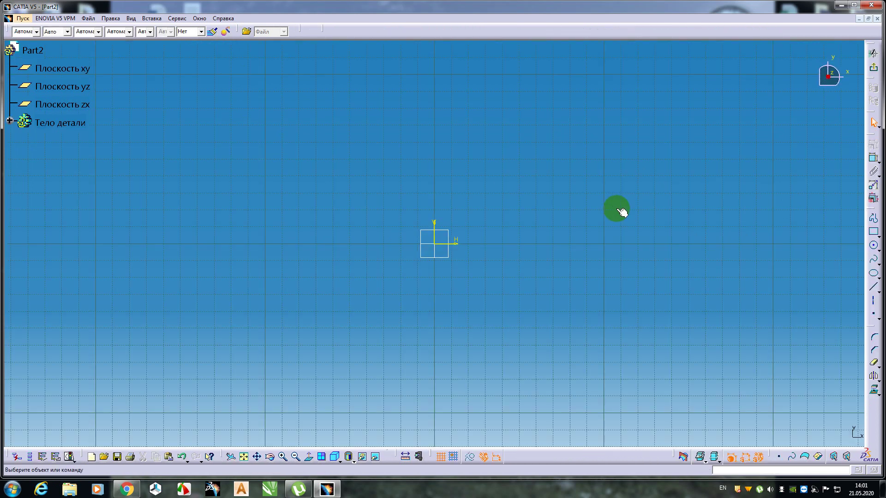
Sketch a vertical line about 165 mm long upward from the origin.
left_click(873, 288)
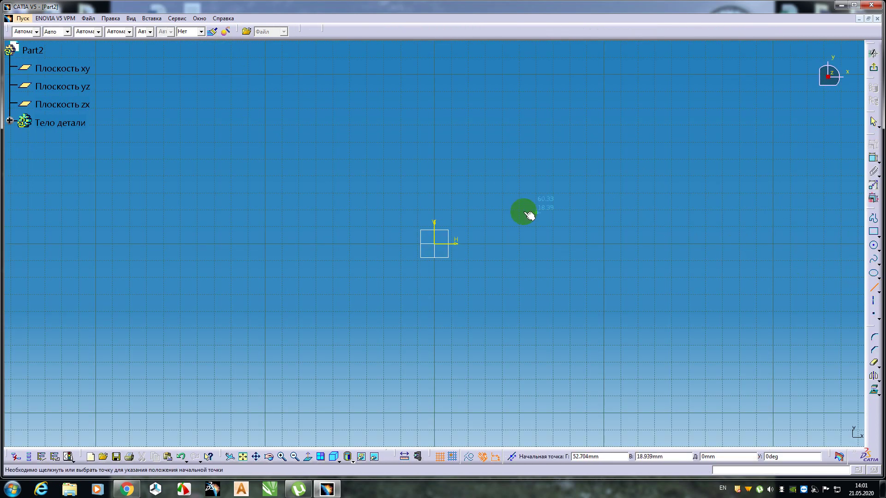
left_click(434, 243)
middle_click_drag(444, 128, 458, 184)
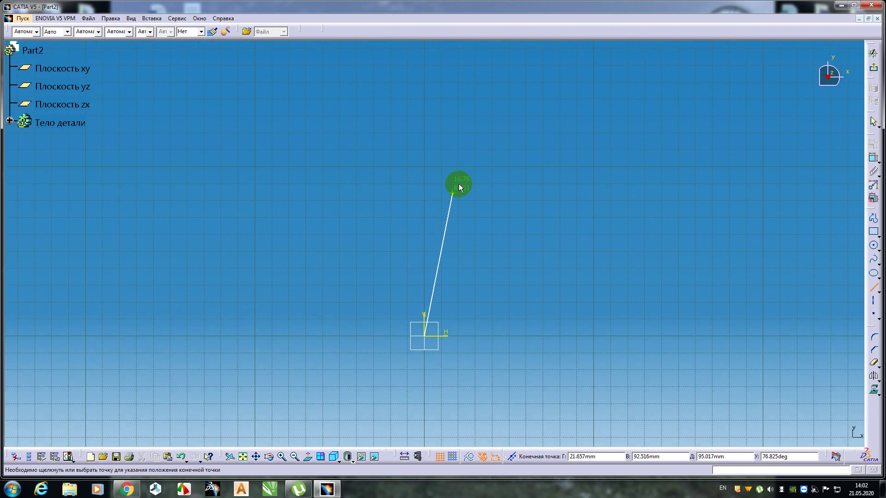
left_click(423, 56)
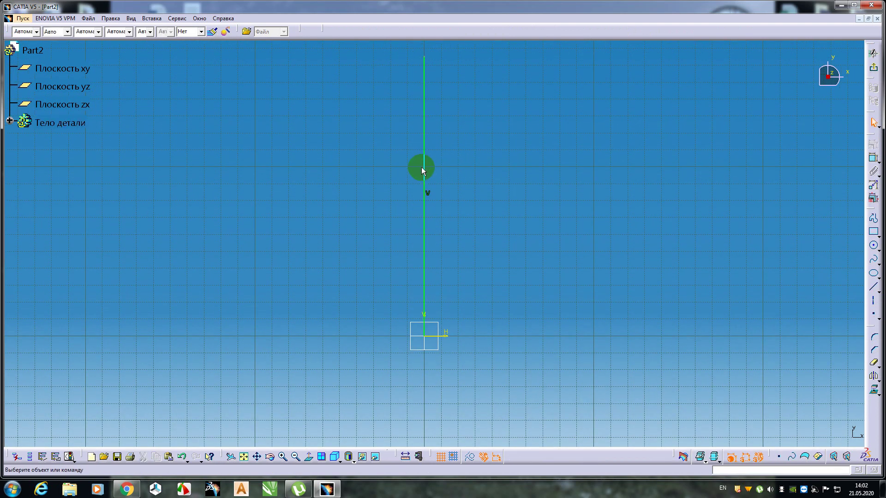
Dimension the vertical line's length and set it to 150 mm.
left_click(423, 171)
left_click(872, 158)
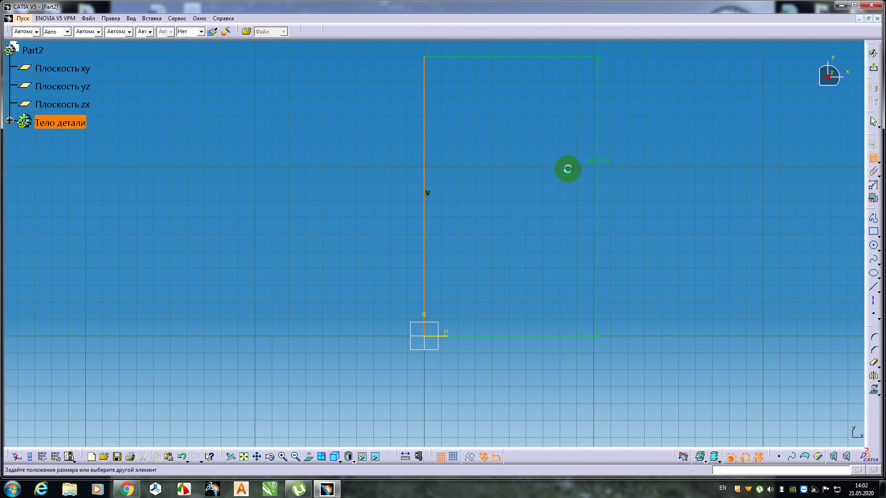
double_click(372, 205)
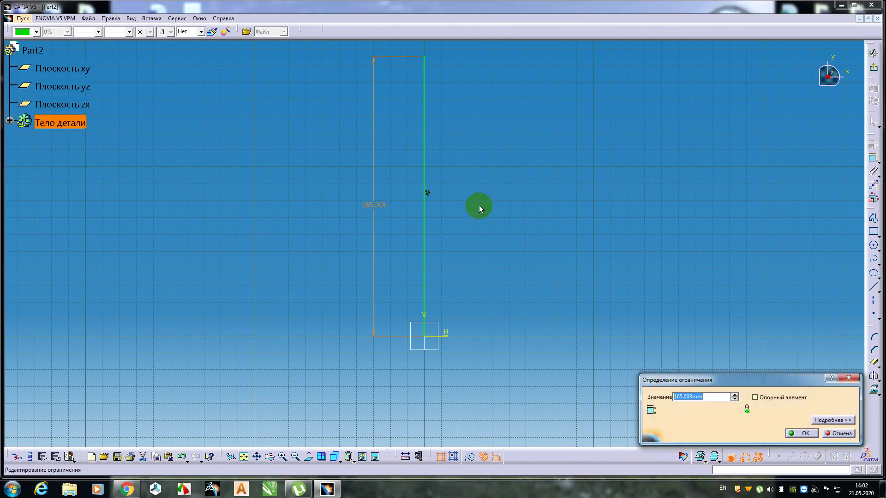
type("150")
key("Return")
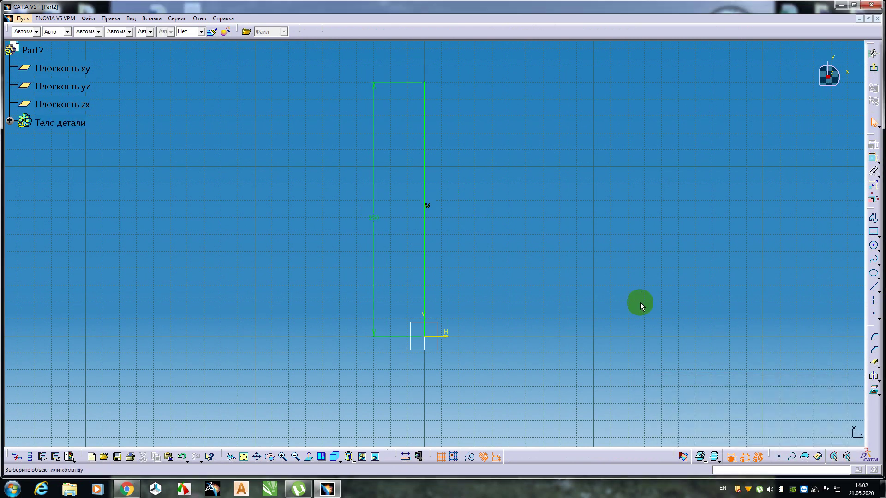
Place a point on the sketch's horizontal axis, constrain it 50 mm from the vertical line and exit the sketch.
left_click(873, 314)
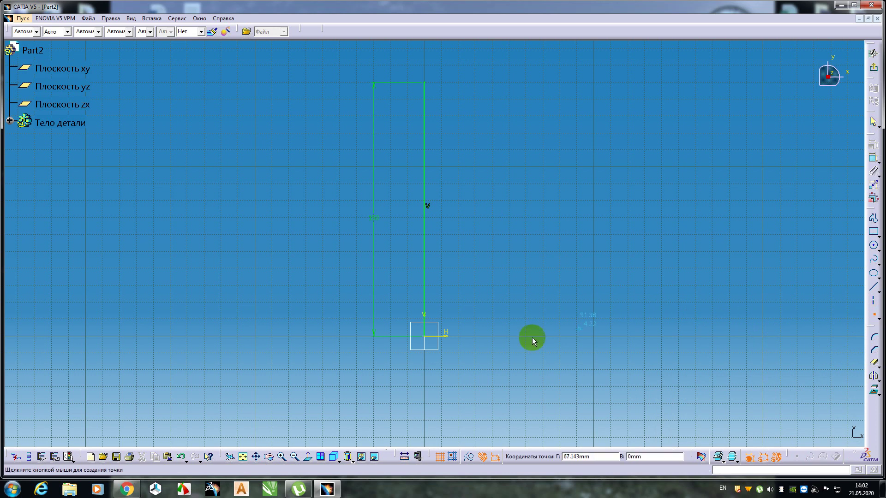
left_click(486, 333)
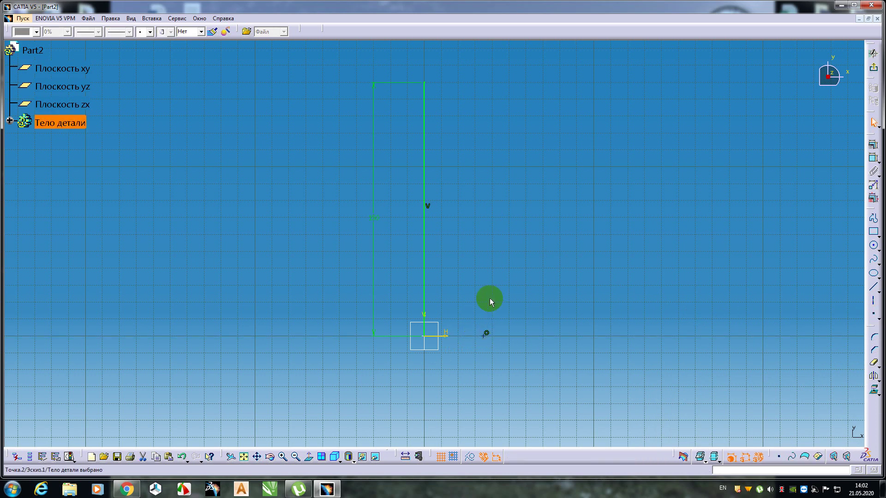
left_click(430, 332)
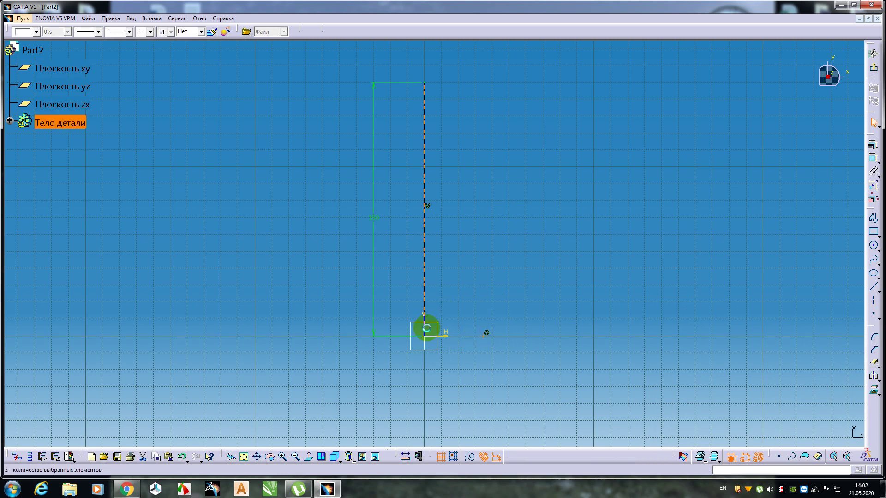
left_click(873, 158)
left_click(459, 385)
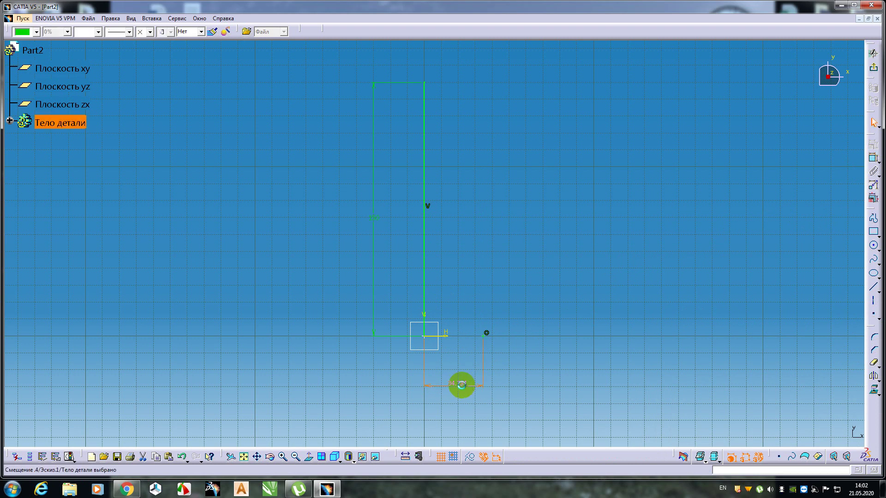
double_click(460, 384)
type("50")
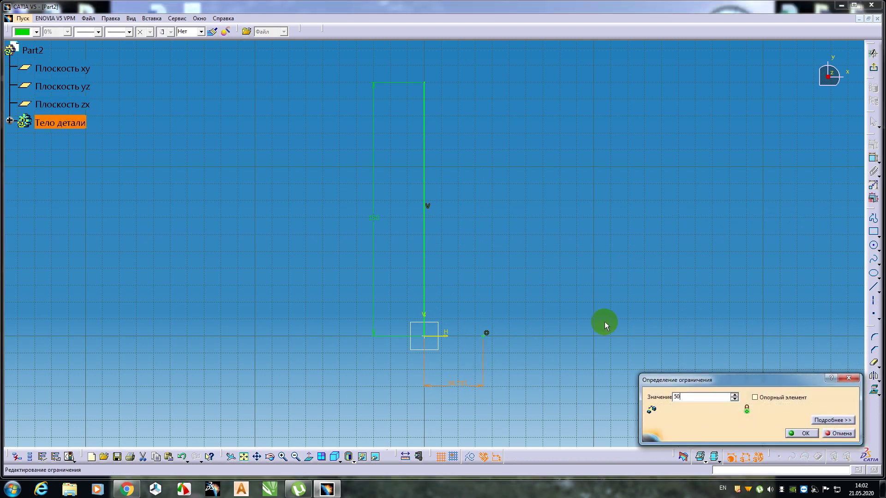
key("Return")
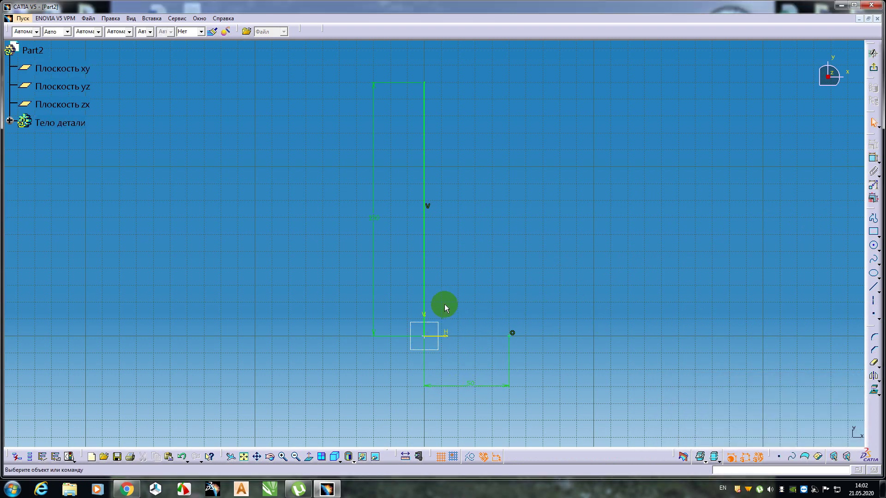
left_click(873, 68)
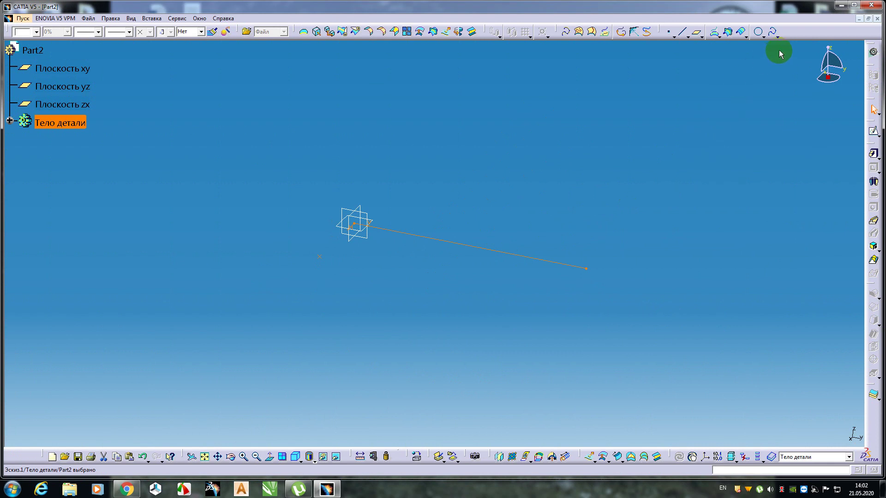
Start a Helix with the sketched point as its starting point and the 150 mm line as its axis.
left_click(778, 38)
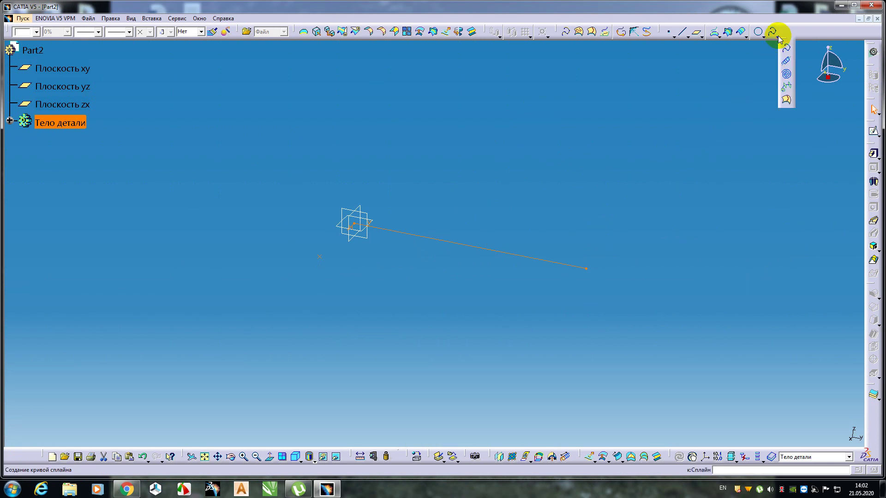
left_click(785, 63)
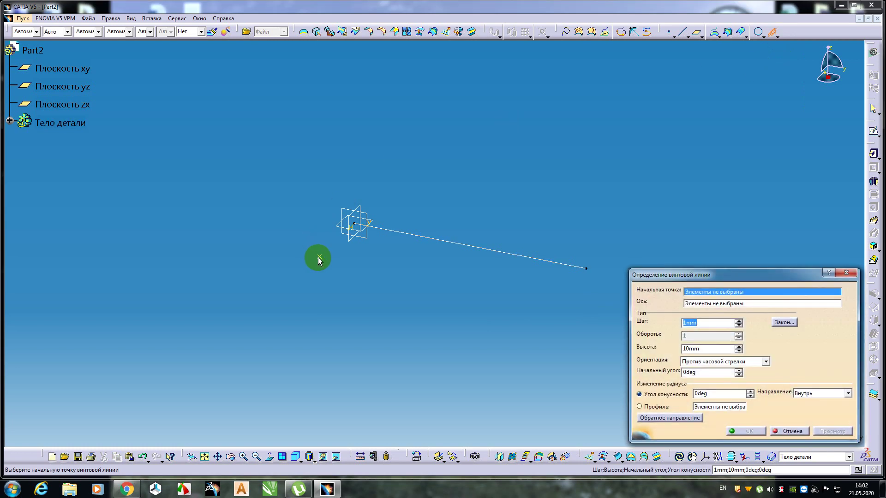
left_click(319, 257)
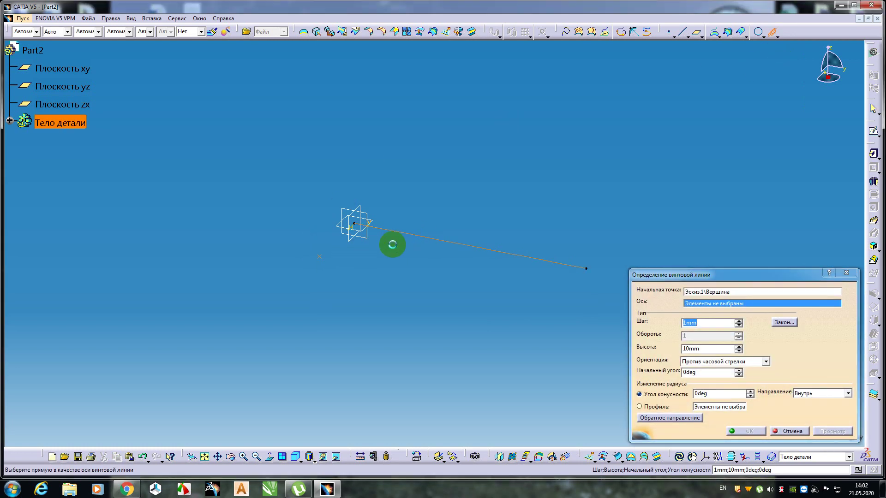
left_click(391, 231)
middle_click_drag(237, 271, 332, 302)
Set the helix pitch to 100 mm and preview the curve.
left_click(686, 323)
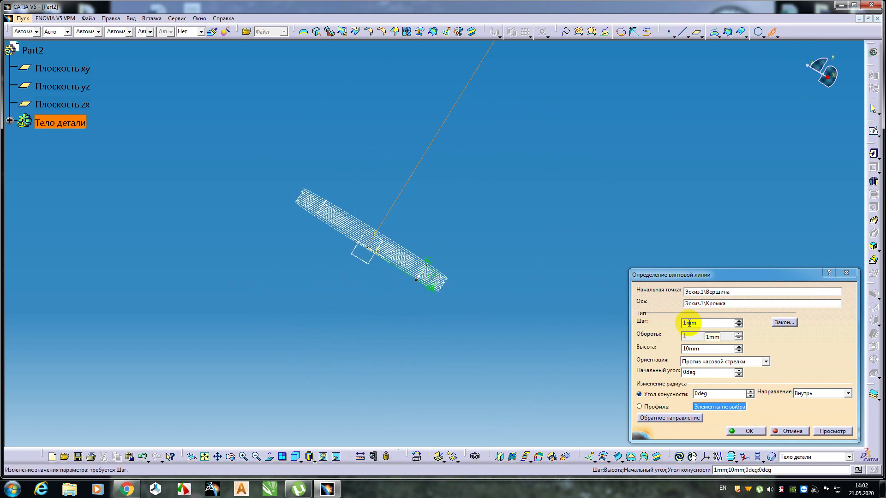
left_click_drag(688, 323, 671, 328)
type("00")
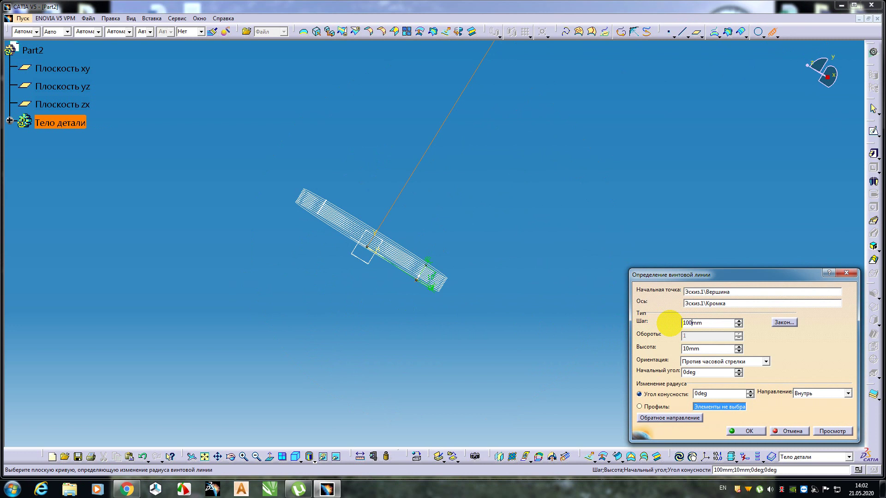
left_click(829, 431)
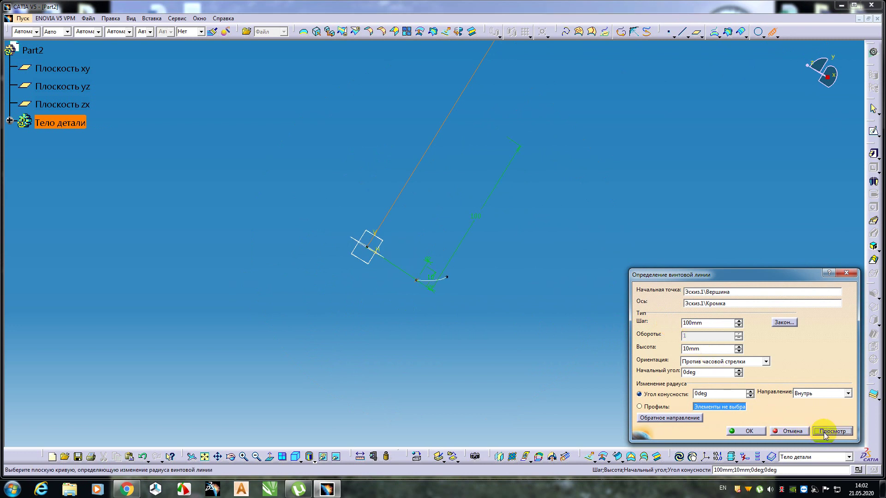
middle_click_drag(539, 279, 471, 269)
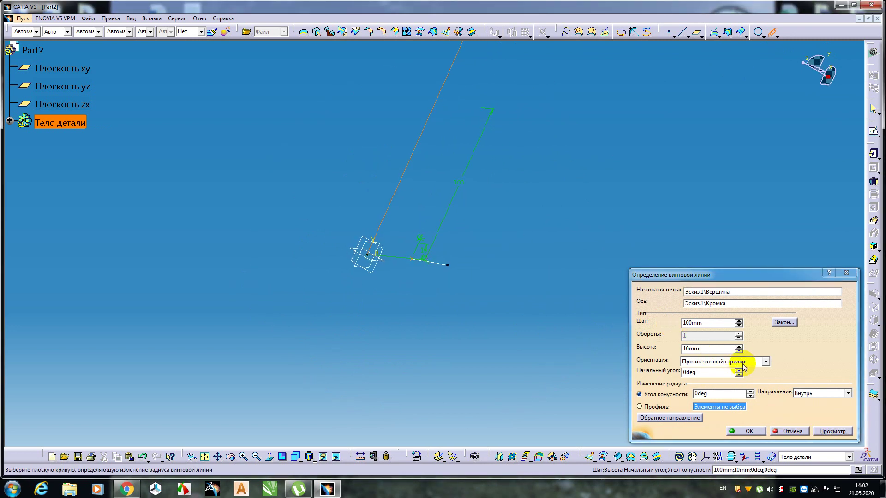
Increase the helix height to 54 mm.
left_click(739, 347)
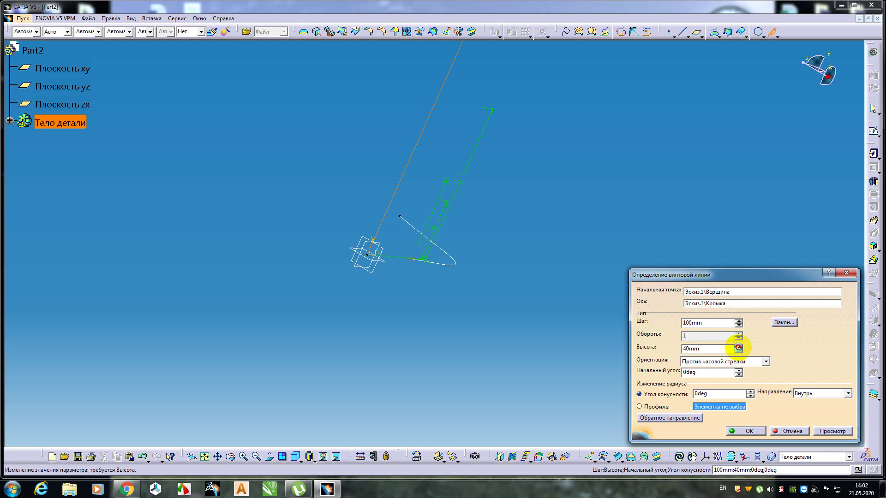
left_click(739, 349)
mouse_move(300, 197)
middle_mouse_down()
mouse_move(331, 310)
mouse_move(376, 293)
mouse_move(365, 344)
middle_mouse_up()
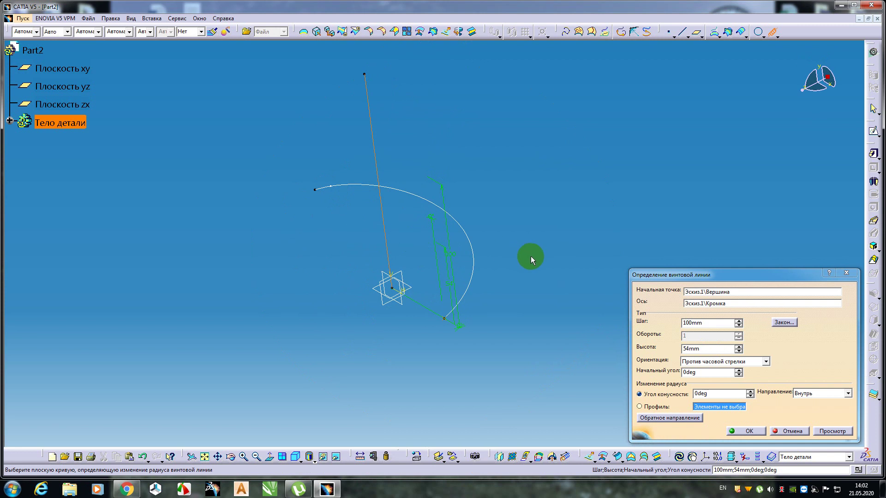
Set the helix pitch to 300 mm and create the curve.
left_click(685, 325)
left_click_drag(693, 323, 651, 329)
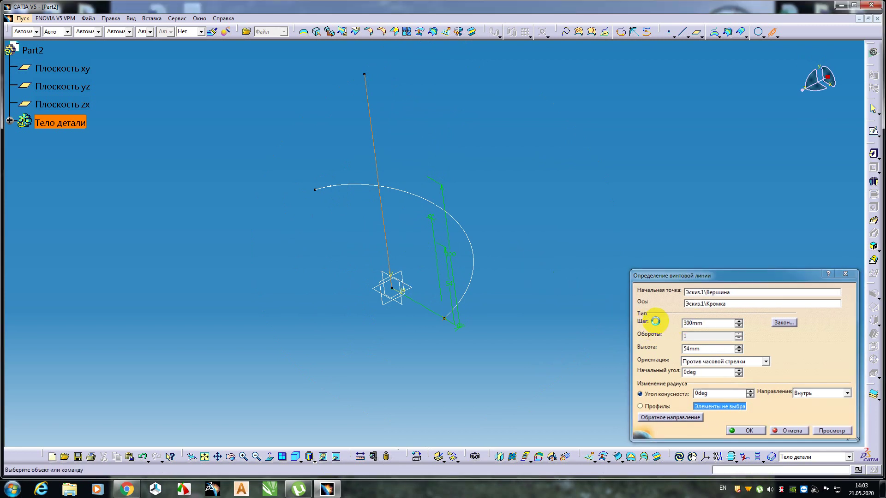
key("Return")
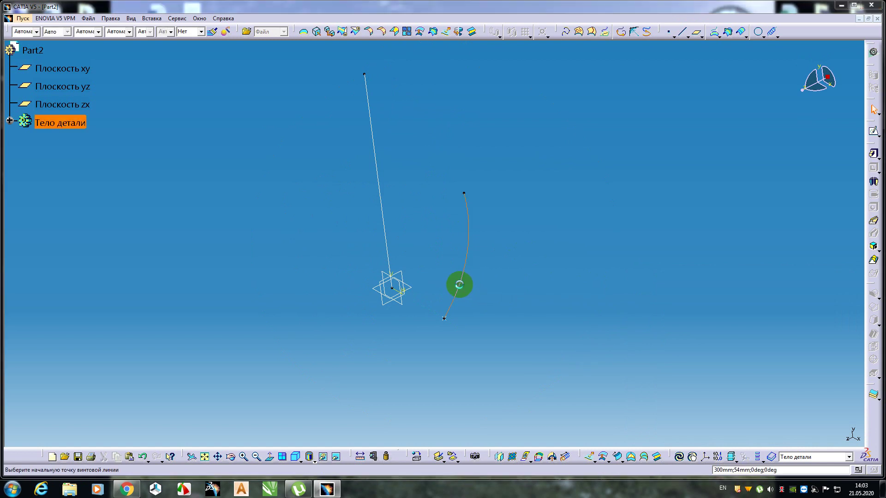
Reopen the helix definition and increase its height to 100 mm.
double_click(464, 287)
left_click(738, 349)
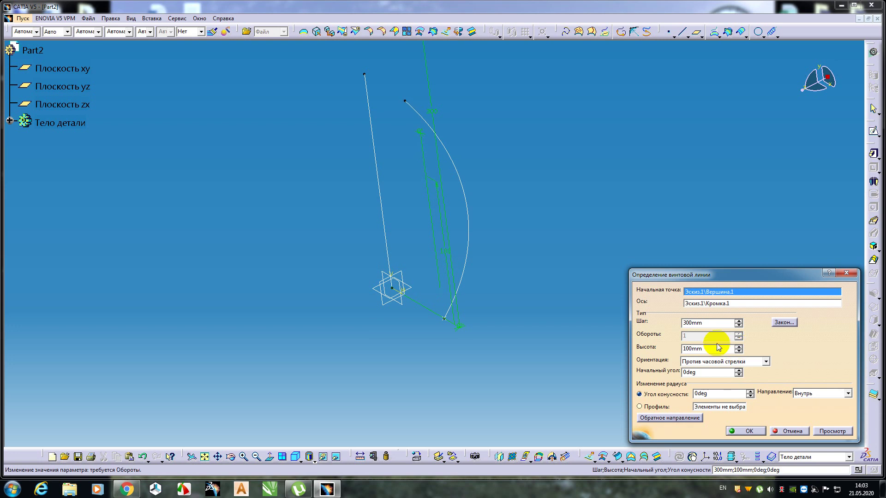
mouse_move(434, 268)
middle_mouse_down()
mouse_move(368, 214)
mouse_move(469, 253)
mouse_move(343, 289)
mouse_move(388, 259)
mouse_move(447, 295)
mouse_move(453, 281)
mouse_move(559, 259)
mouse_move(507, 271)
mouse_move(512, 277)
middle_mouse_up()
left_click(748, 432)
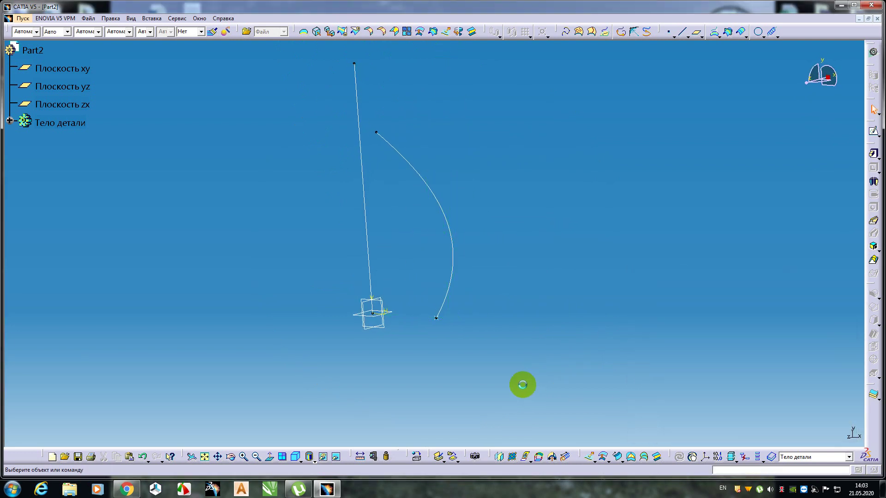
Create a reference plane parallel to the xy plane through the helix's starting point.
mouse_move(300, 328)
middle_mouse_down()
mouse_move(431, 263)
mouse_move(433, 312)
middle_mouse_up()
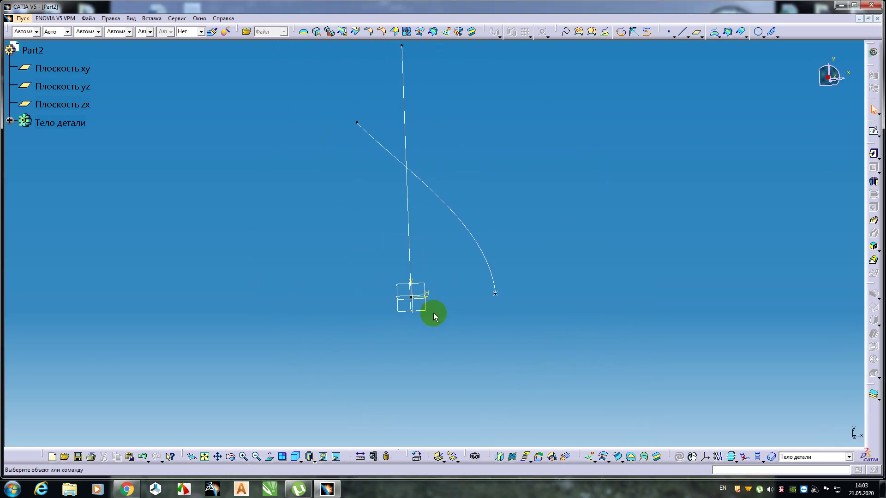
left_click(431, 312)
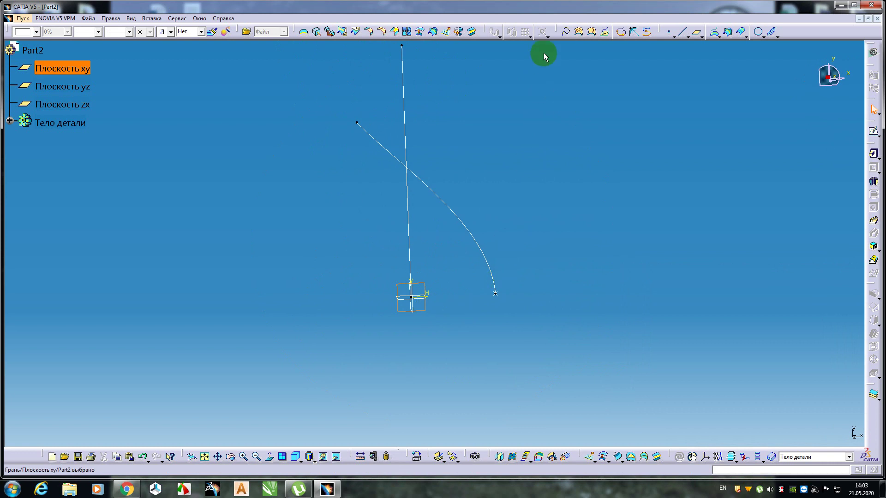
left_click(696, 32)
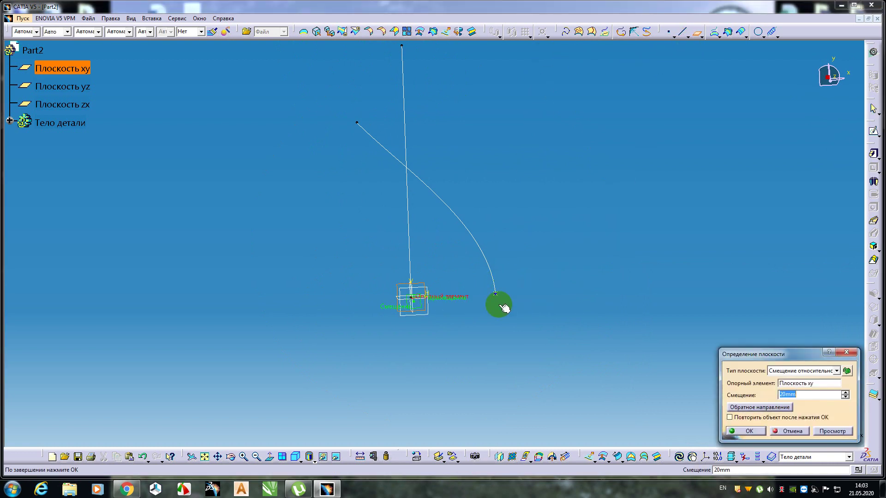
left_click(497, 294)
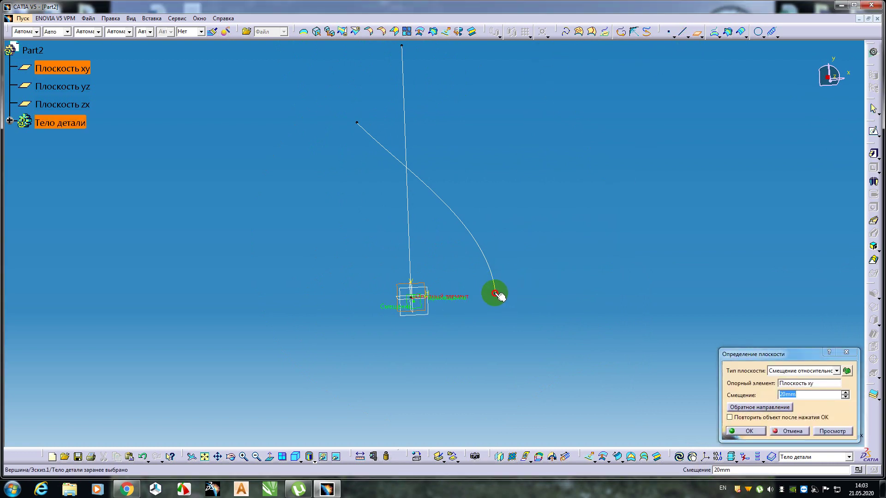
left_click(760, 436)
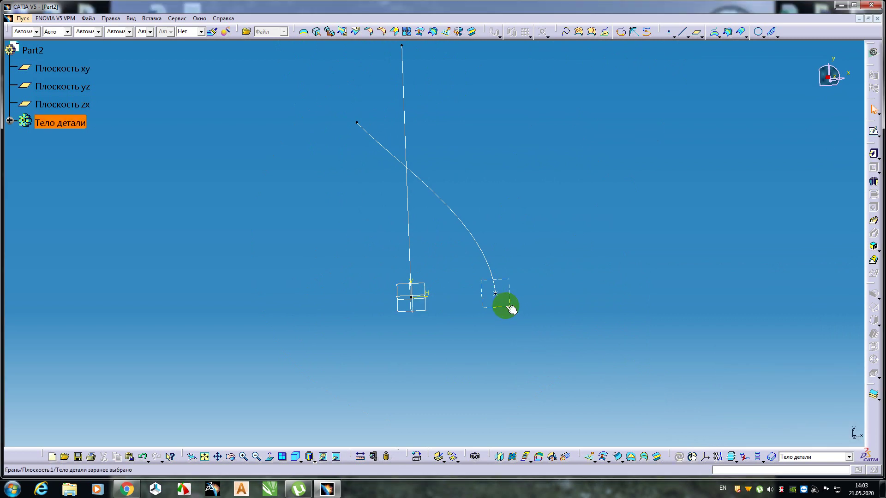
Open a sketch on the new plane and draw a horizontal rectangle about 5.5 mm high just outside the helix's starting point.
left_click(507, 308)
left_click(874, 131)
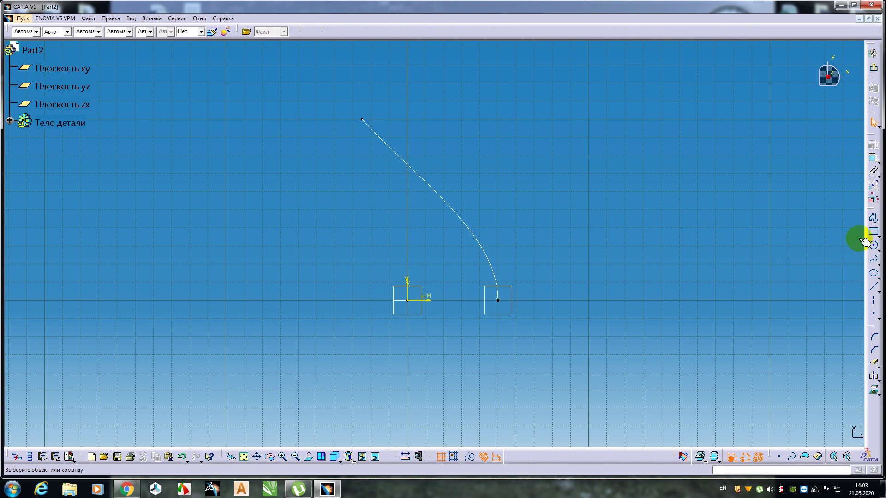
left_click(873, 232)
mouse_move(593, 386)
middle_mouse_down()
mouse_move(595, 297)
mouse_move(478, 282)
middle_mouse_up()
left_click(421, 275)
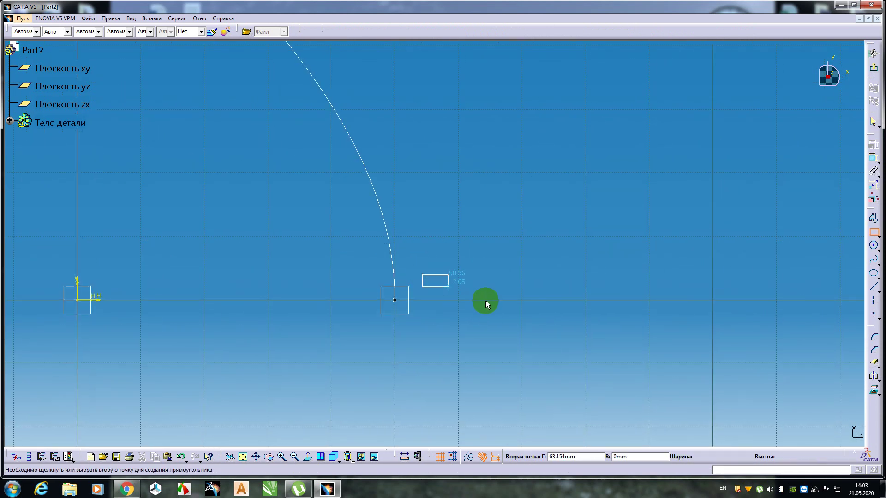
left_click(630, 309)
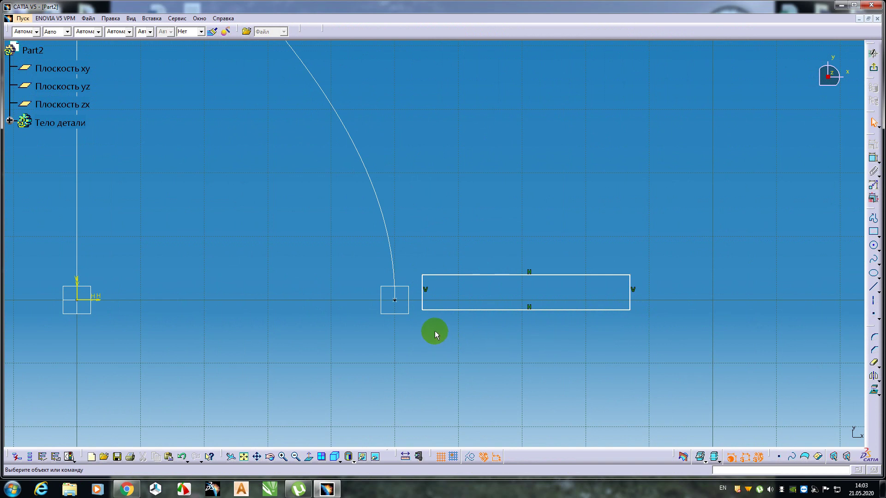
Constrain the rectangle's short side nearest the helix to coincide with the helix's starting point.
left_click(415, 307)
left_click(395, 299, "ctrl")
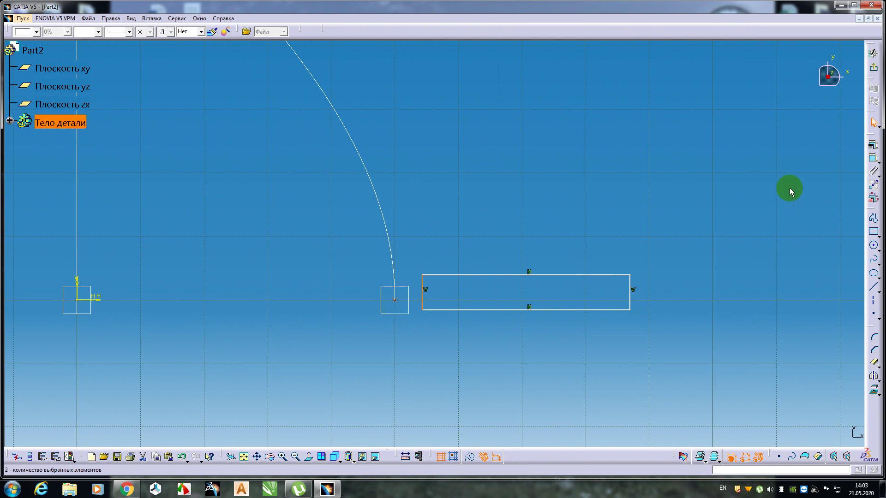
left_click(872, 144)
left_click(801, 296)
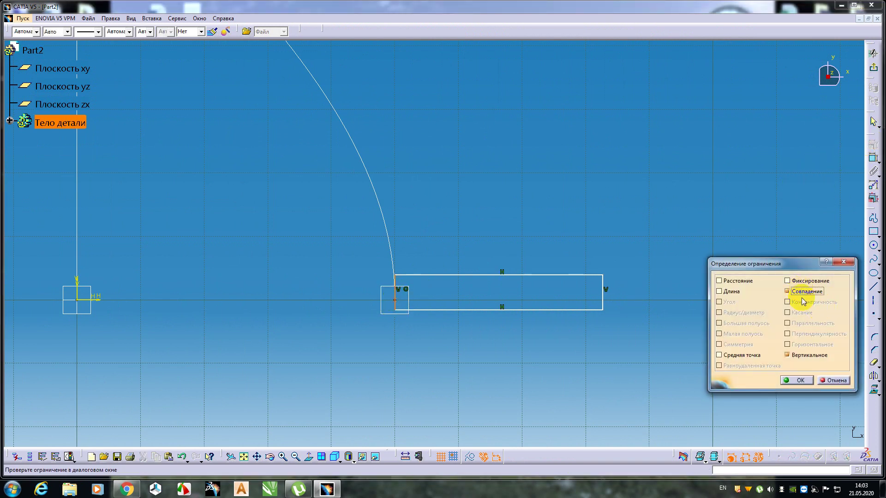
left_click(799, 380)
Dimension the rectangle's height and set it to 1 mm.
left_click(568, 309)
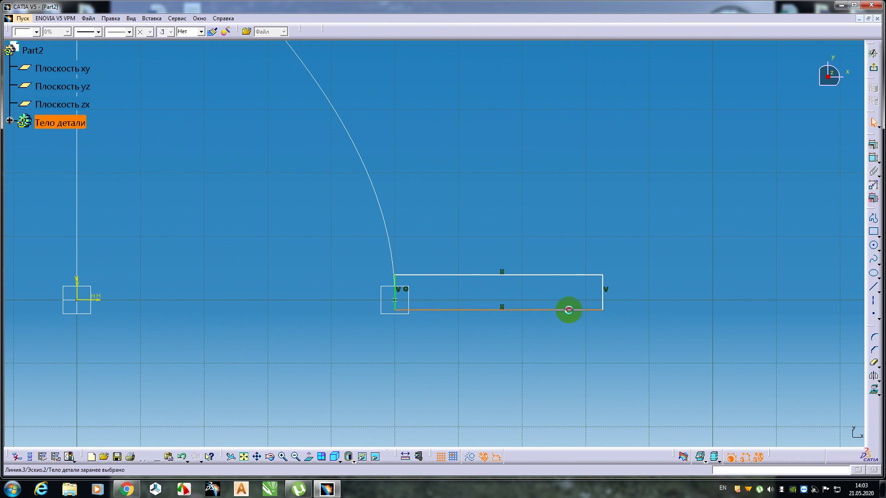
left_click(873, 157)
type("0.5")
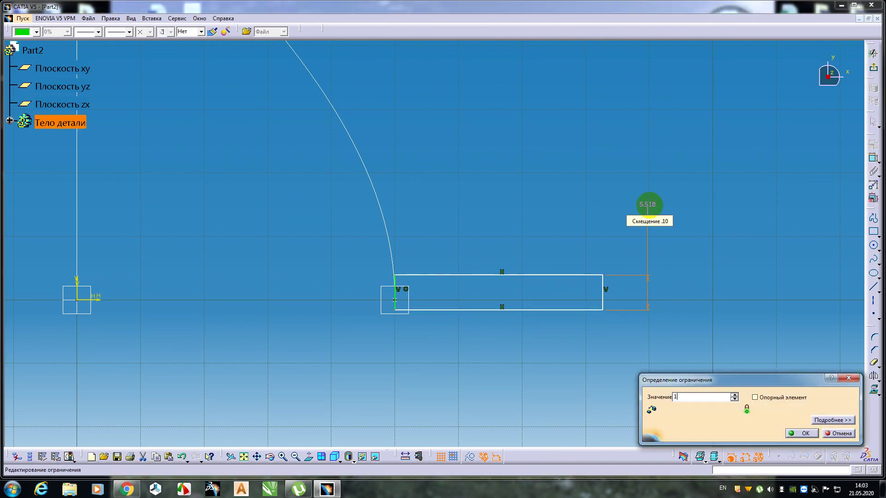
key("Return")
left_click(539, 434)
Dimension the offset between the rectangle's upper edge and the helix's starting point and set it to 0.5 mm.
mouse_move(439, 366)
middle_mouse_down()
mouse_move(431, 358)
mouse_move(461, 283)
mouse_move(488, 324)
middle_mouse_up()
left_click_drag(486, 324, 479, 306)
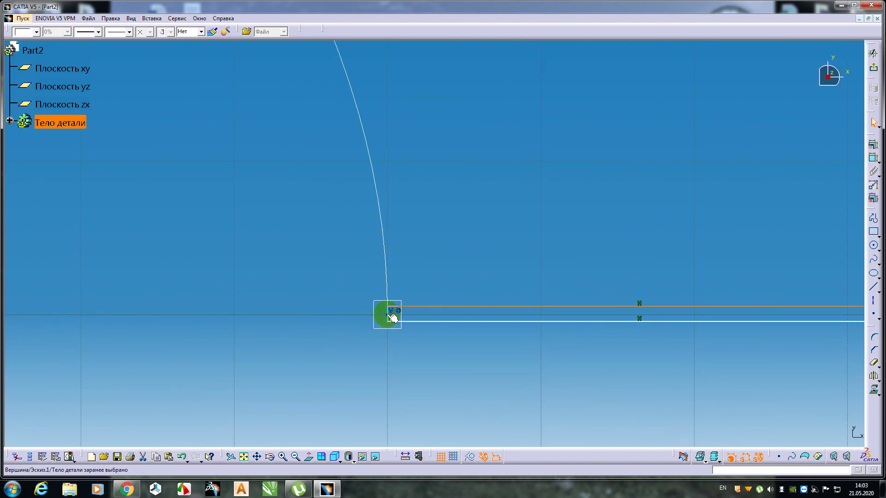
left_click(873, 158)
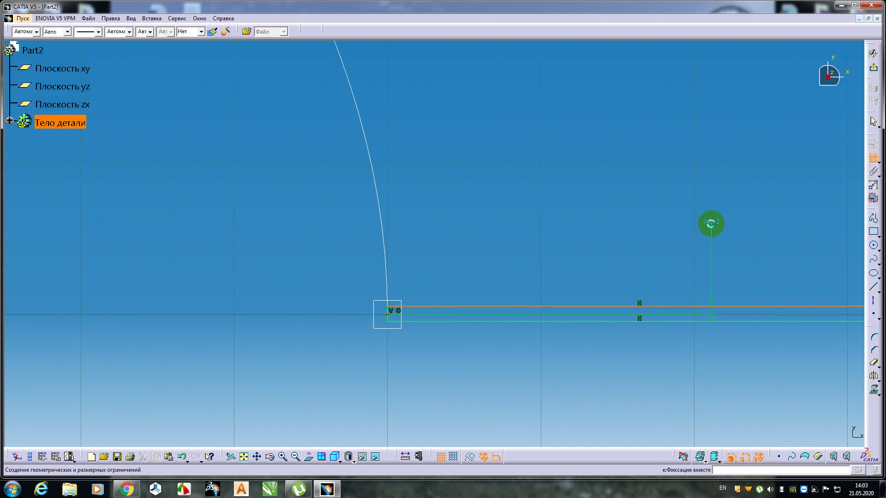
left_click(711, 223)
double_click(713, 223)
type("0.5")
key("Return")
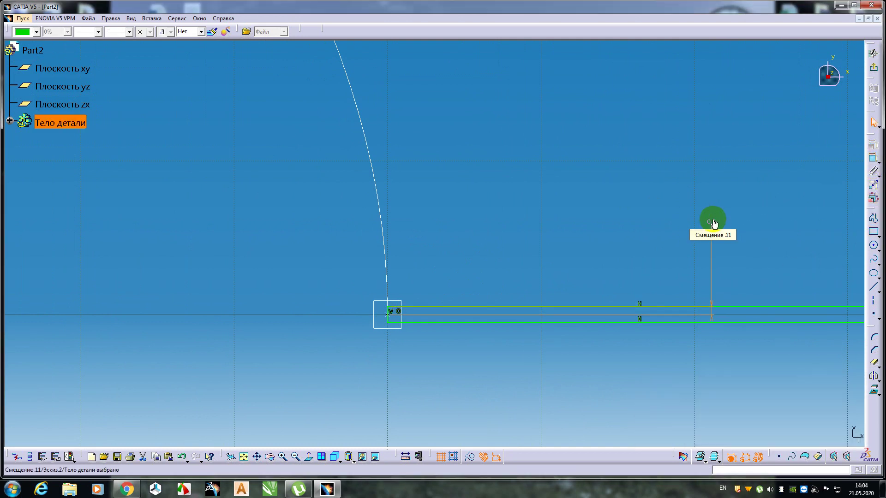
left_click(625, 194)
Dimension the rectangle's length, set it to 30 mm and exit the sketch.
middle_click_drag(625, 193, 608, 262)
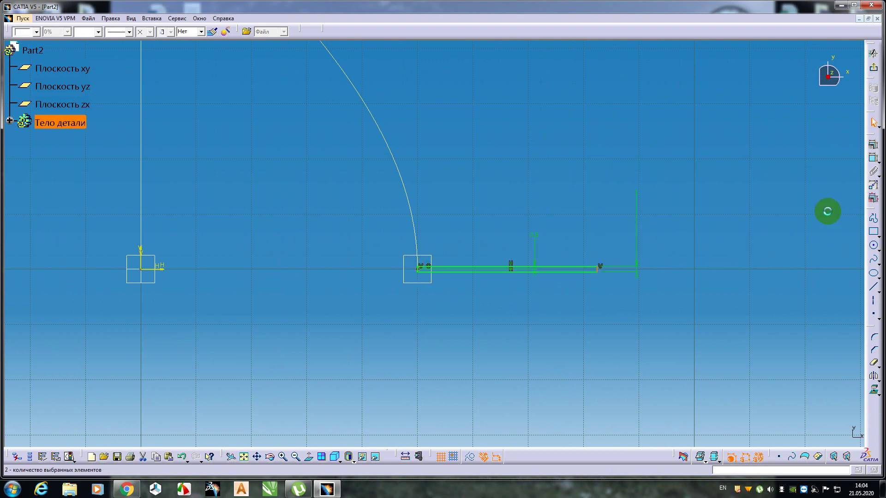
left_click(873, 158)
left_click(558, 213)
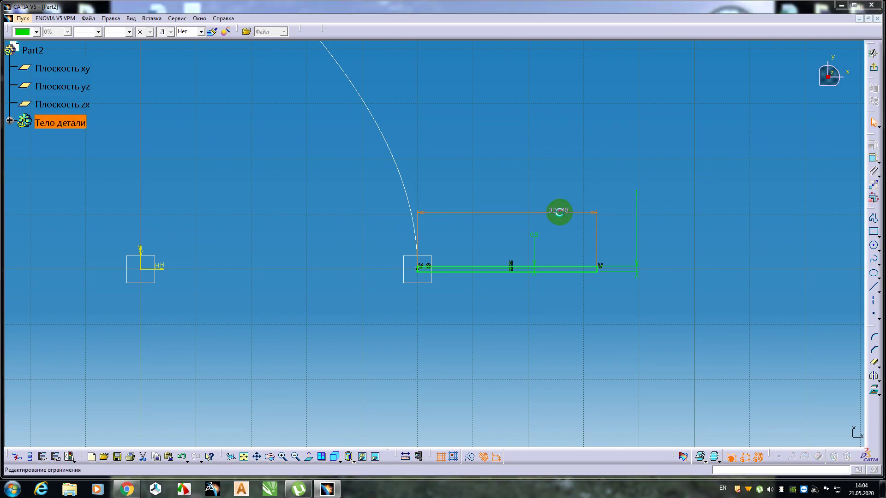
double_click(558, 214)
type("30mm")
key("Return")
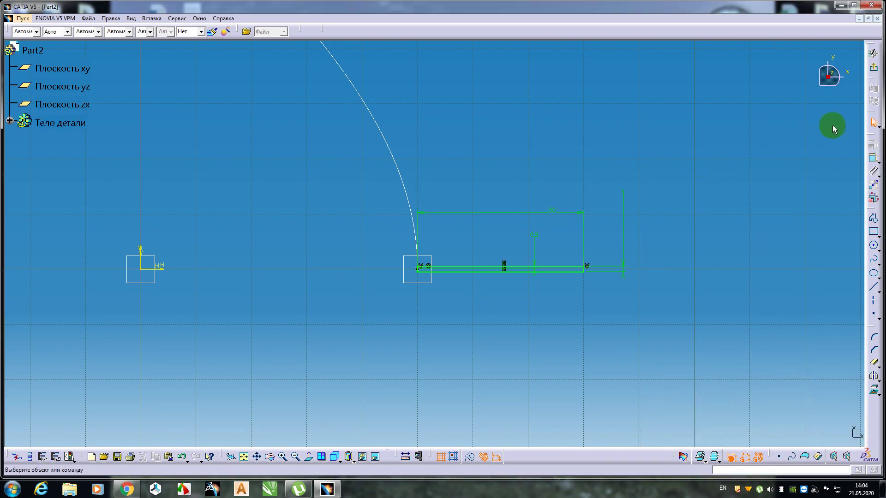
left_click(873, 67)
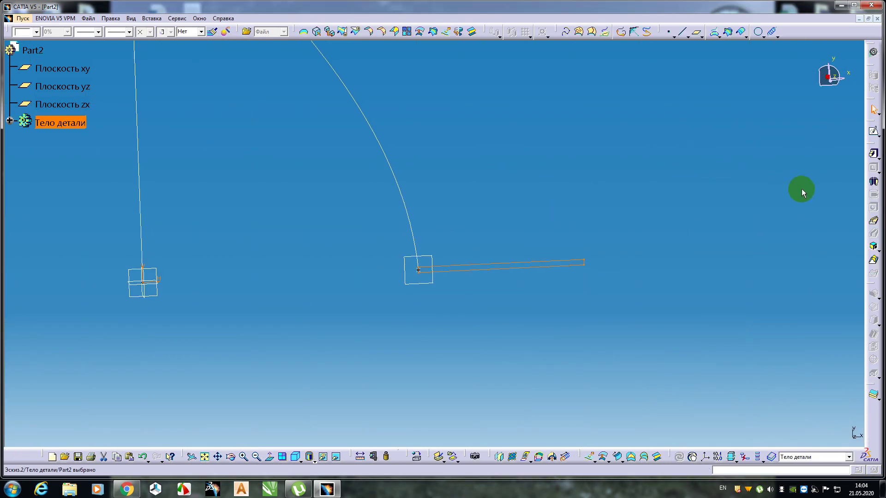
Start a Rib from the rectangle sketch with the helix as its center curve.
left_click(873, 221)
left_click(405, 217)
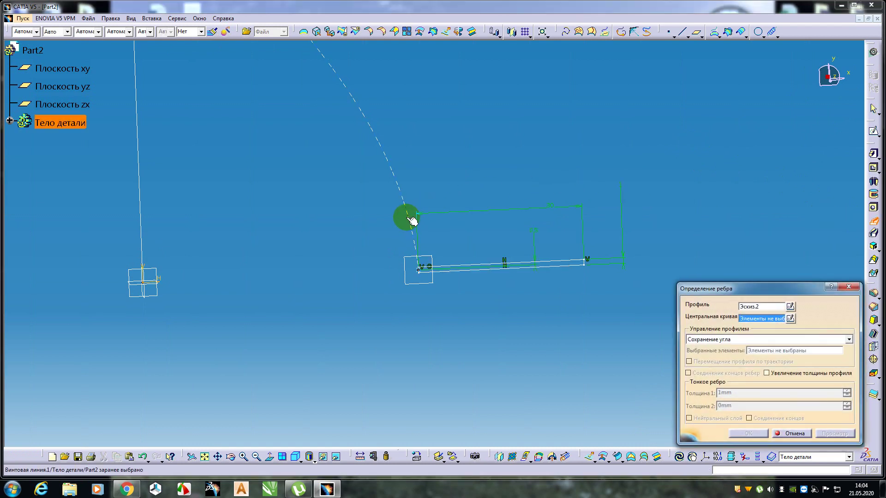
middle_click_drag(445, 130, 510, 289)
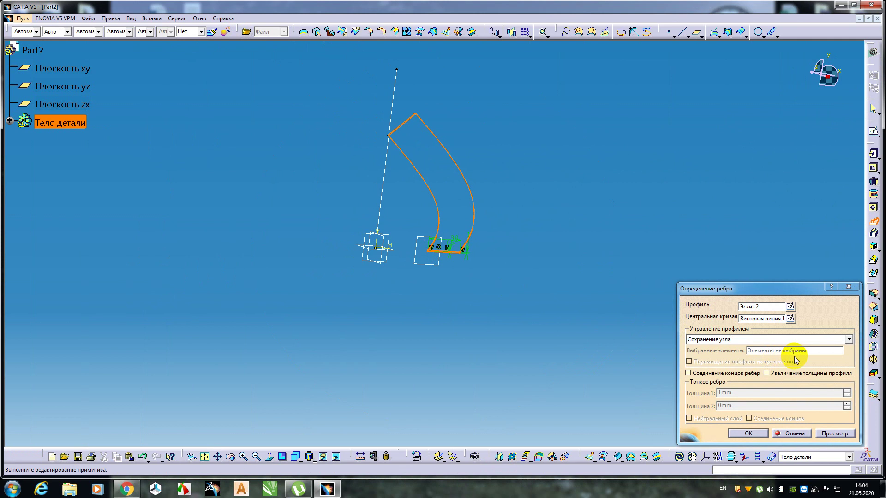
Set the rib's profile control to pulling direction along the 150 mm axis line and create the rib.
left_click(849, 339)
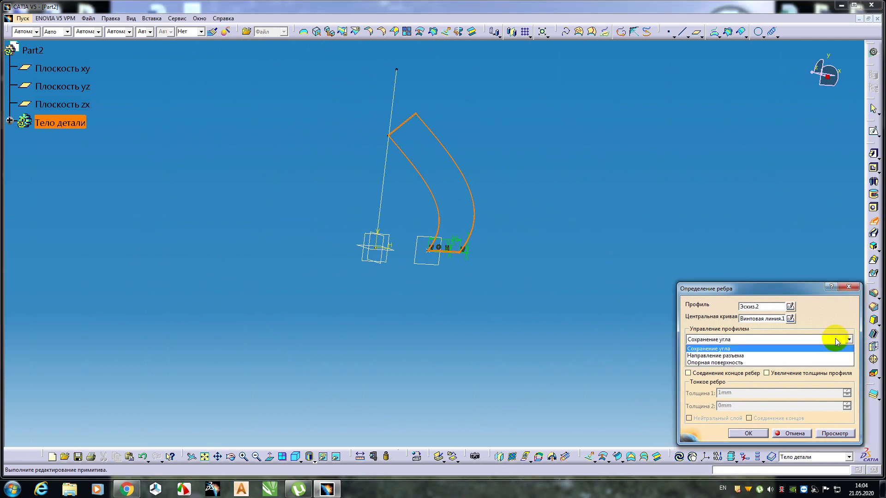
left_click(740, 355)
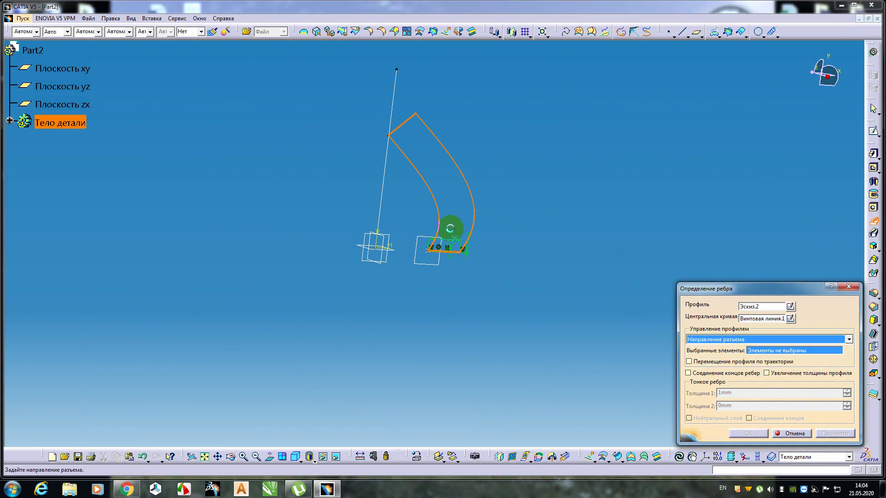
left_click(383, 192)
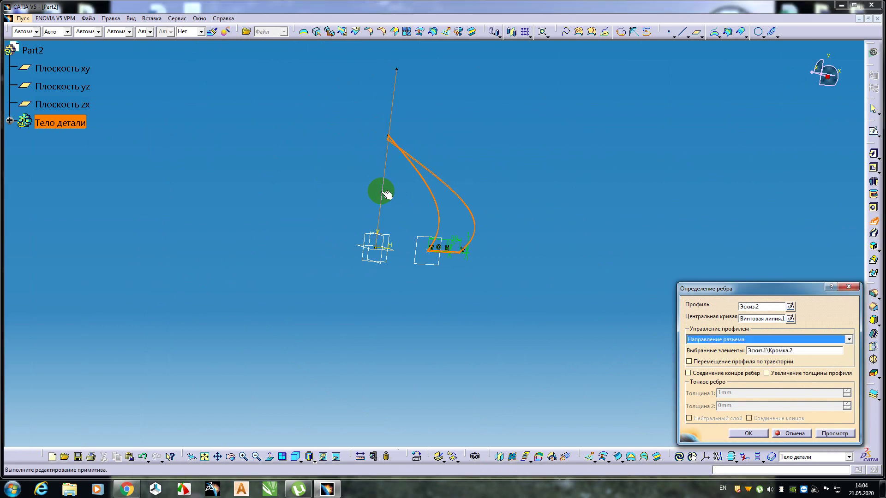
middle_click_drag(387, 195, 560, 244)
left_click(744, 433)
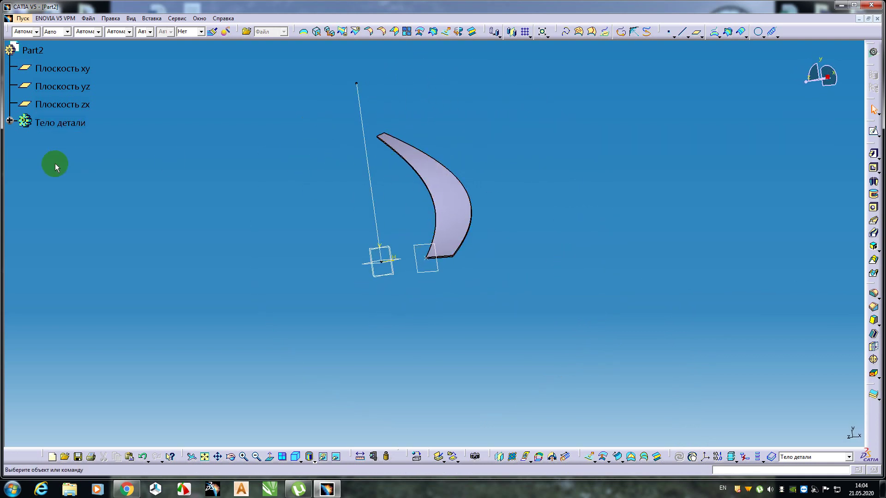
Set the height of the rib's center-curve helix to 150 mm and examine the updated rib.
left_click(10, 121)
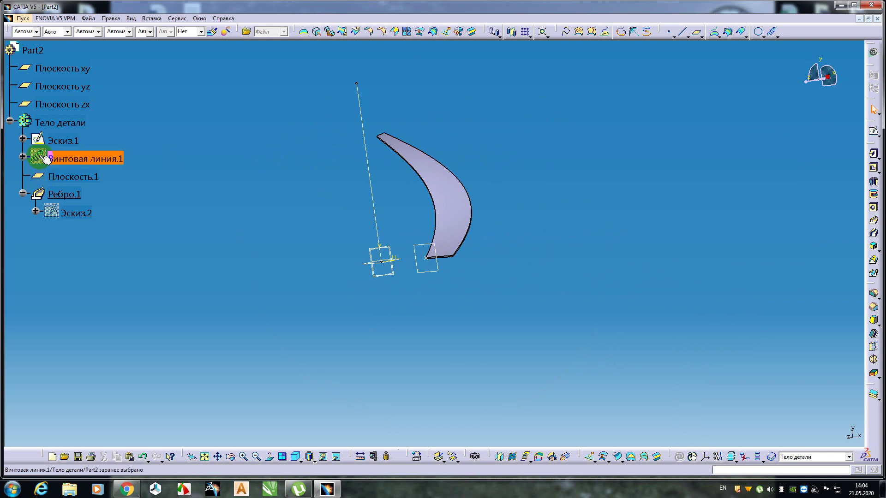
double_click(39, 156)
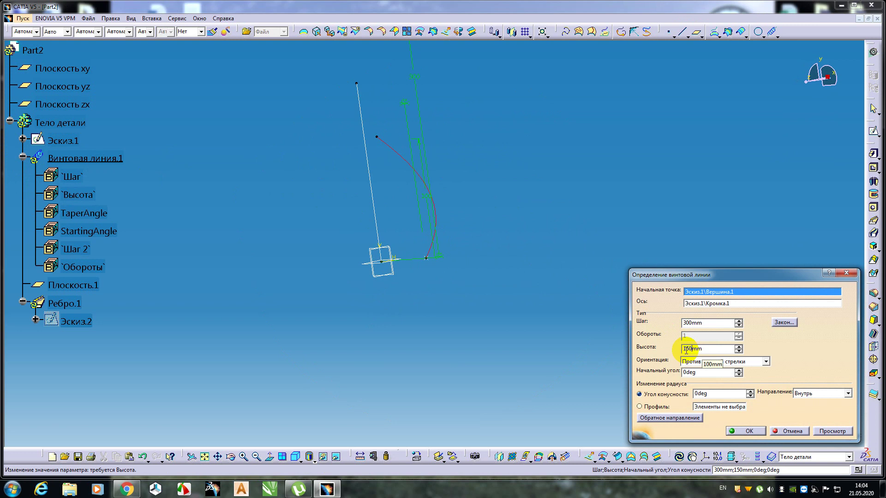
left_click(834, 433)
left_click(738, 433)
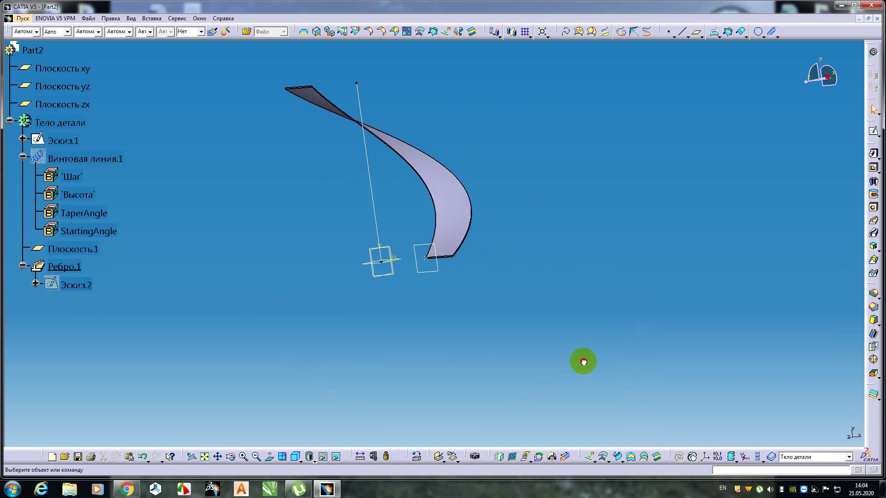
middle_click_drag(564, 247, 465, 323)
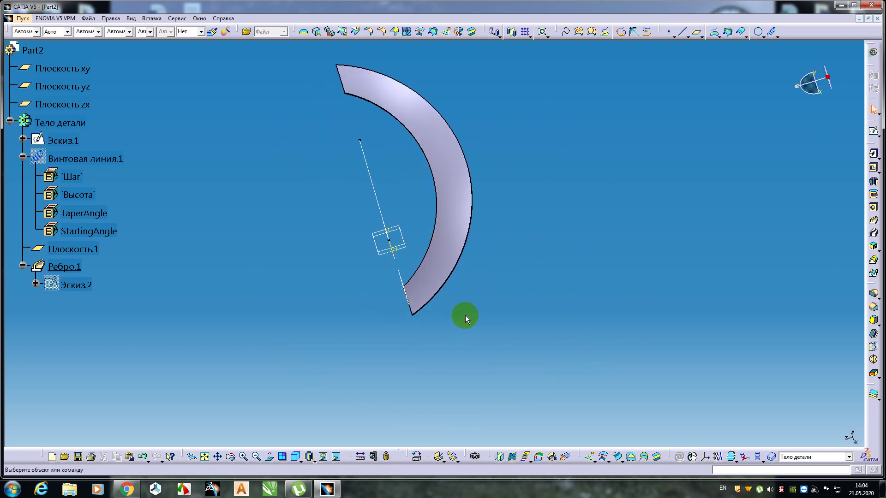
middle_click_drag(483, 294, 564, 217)
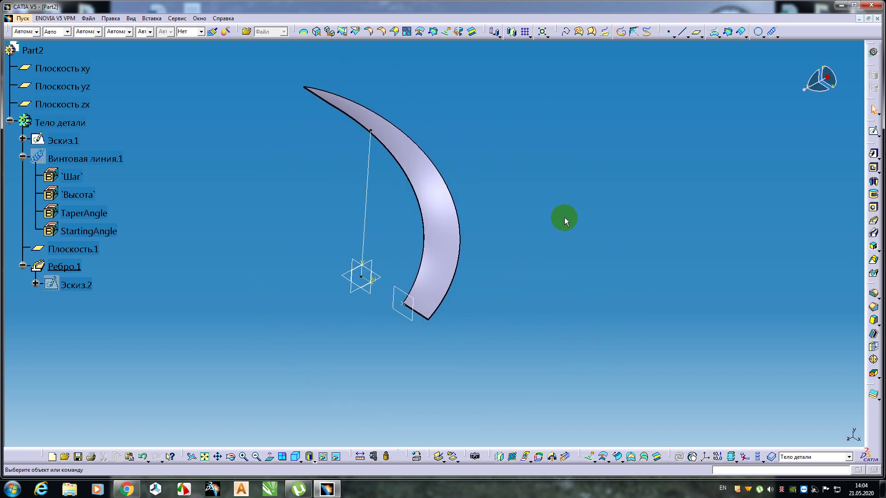
middle_click_drag(510, 281, 512, 243)
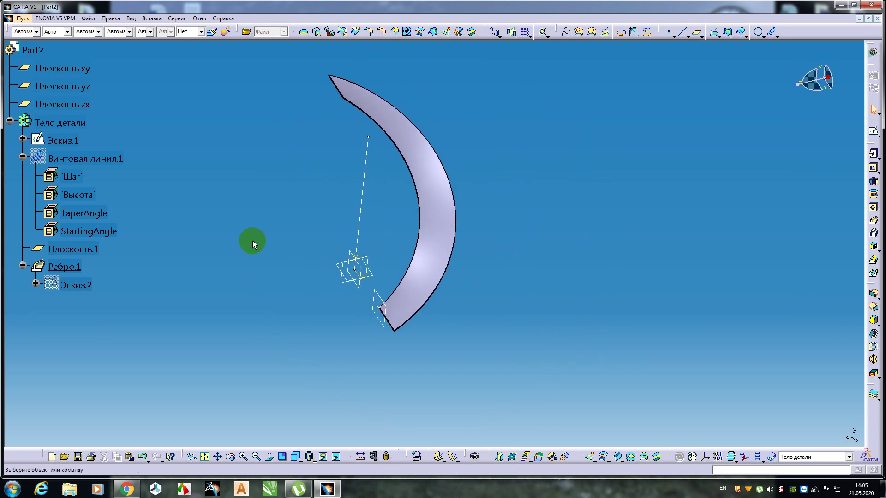
Create a Join surface from the rib's broad helical face.
left_click(24, 121)
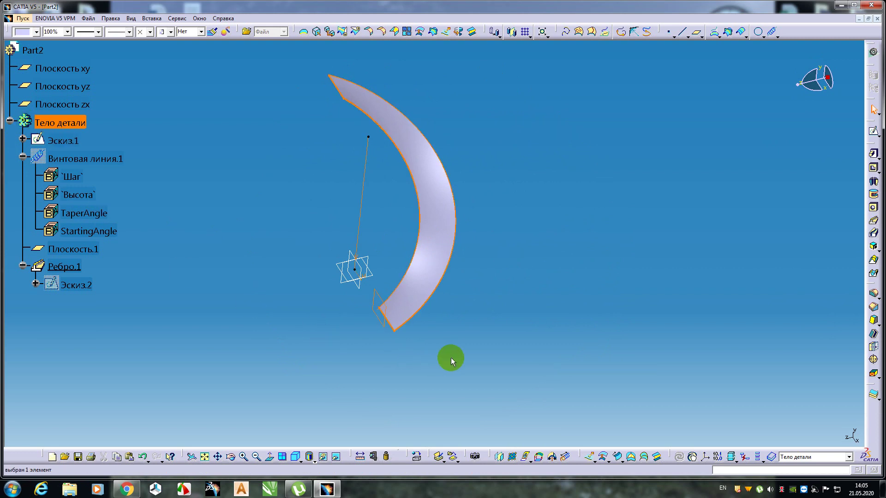
left_click(407, 31)
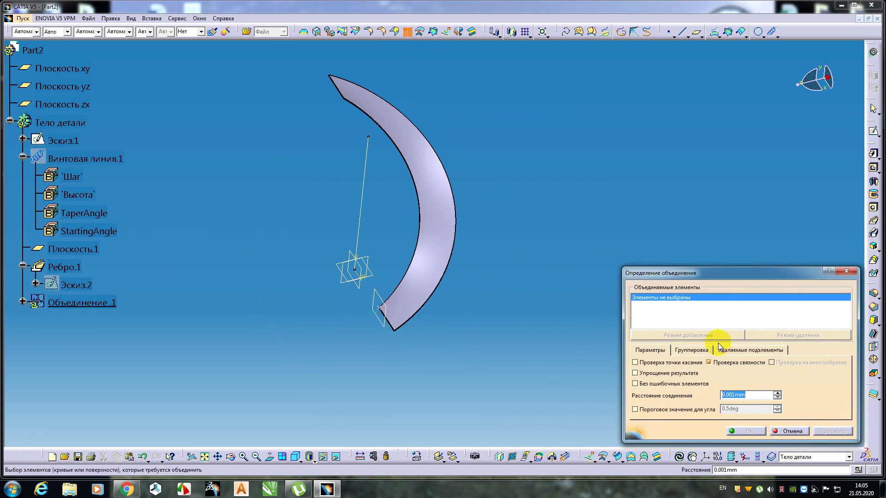
left_click(445, 203)
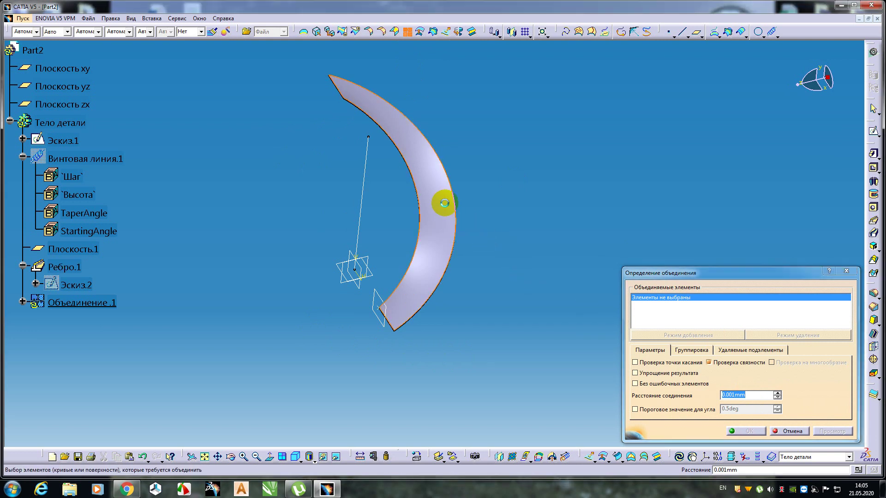
left_click(748, 431)
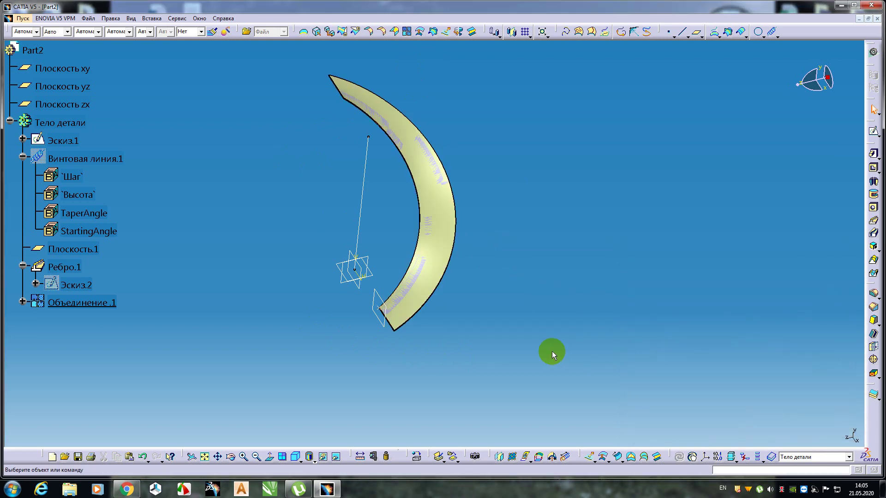
Hide the solid rib, leaving only the joined helical surface in view.
left_click(57, 144)
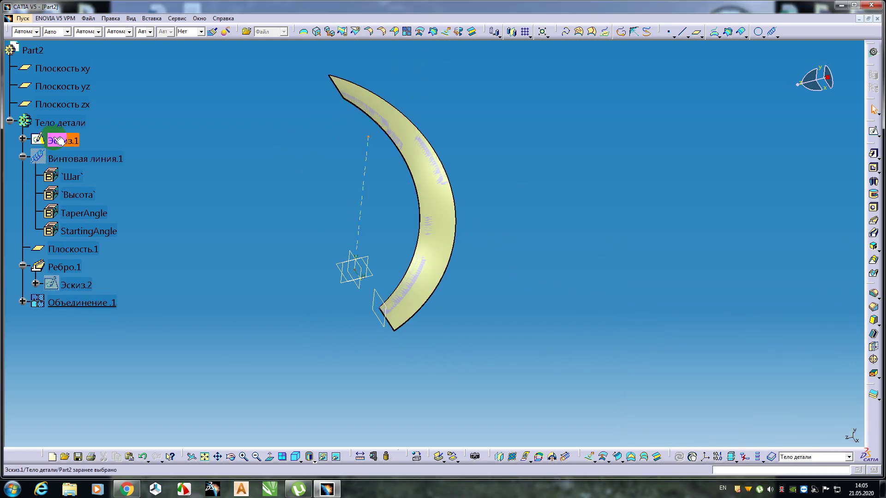
left_click(69, 269)
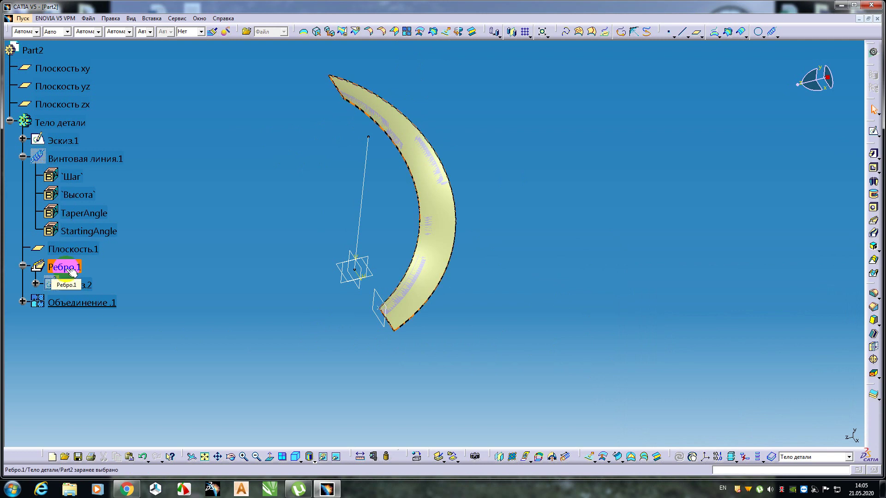
right_click(69, 270)
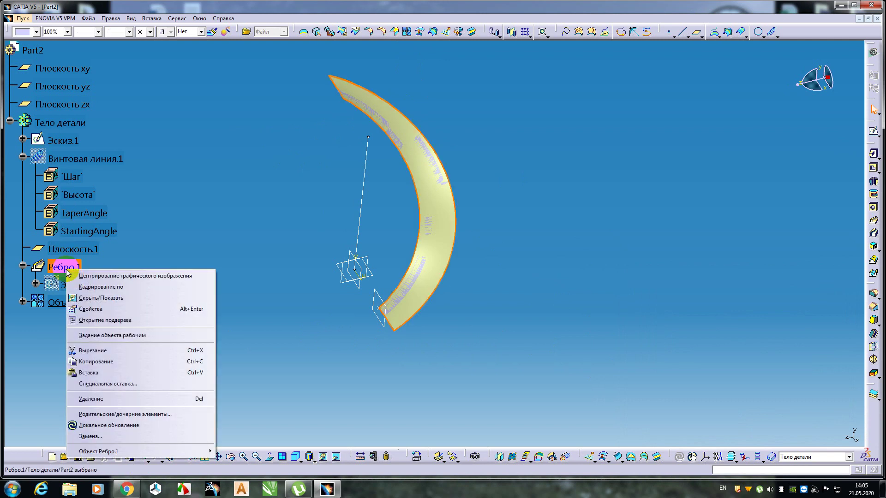
left_click(83, 299)
middle_click_drag(244, 326, 308, 312)
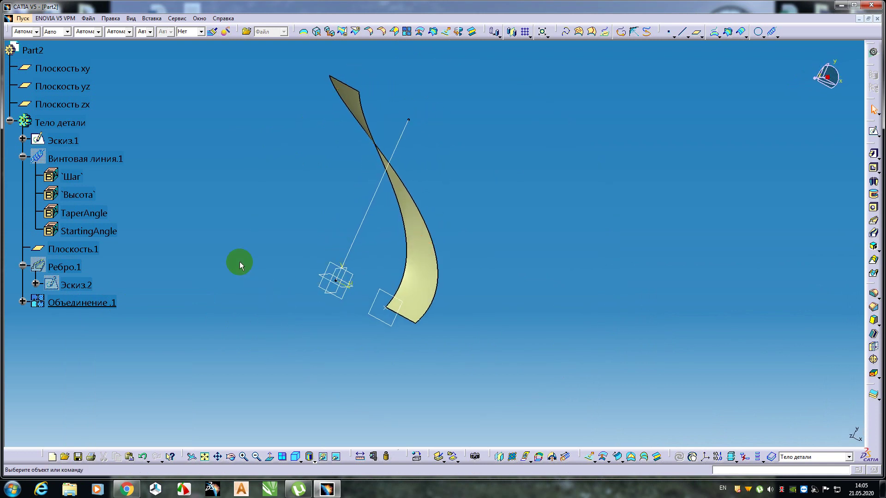
Switch to the Aerospace Sheet Metal Design workbench and create sheet metal parameters with 1 mm thickness and 4 mm minimum bend radius.
left_click(24, 18)
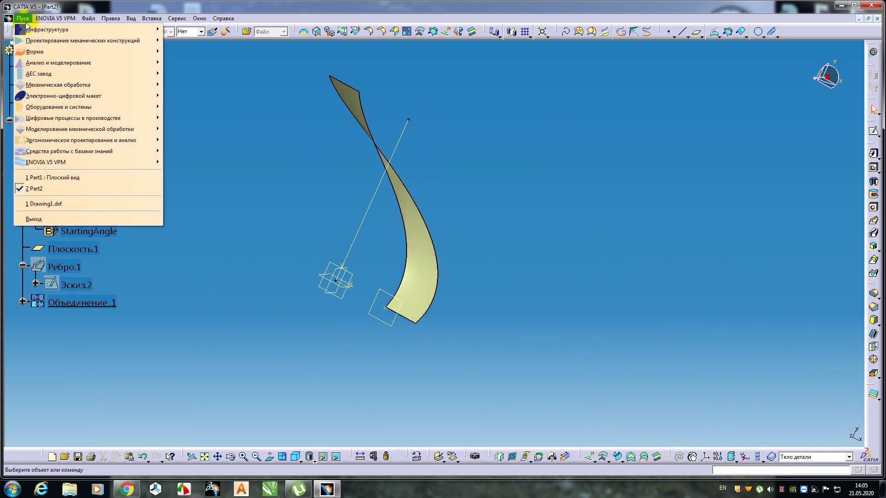
mouse_move(35, 42)
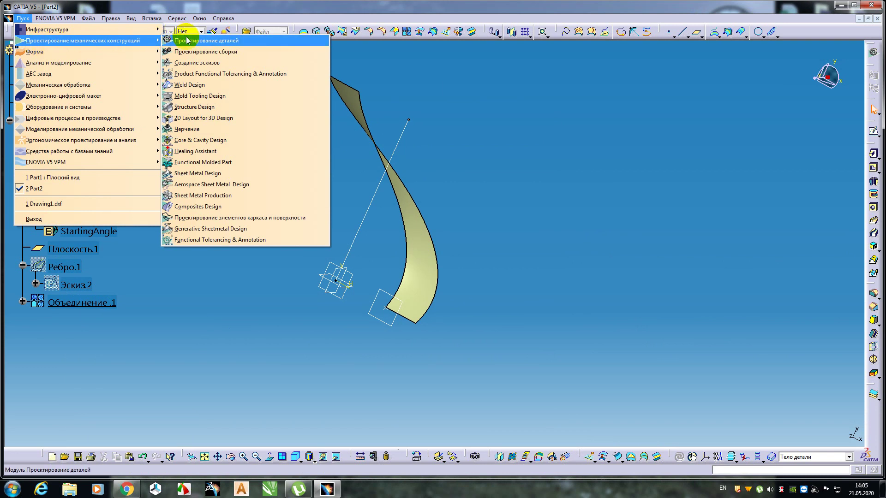
left_click(187, 186)
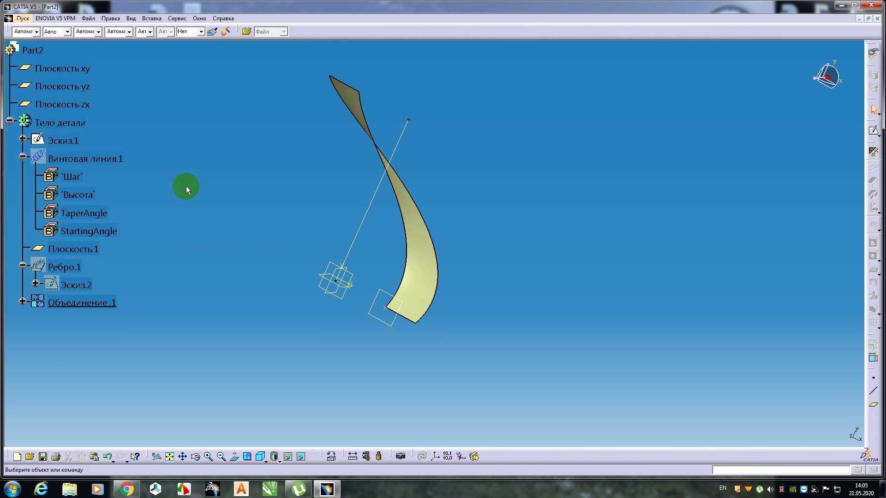
left_click(872, 155)
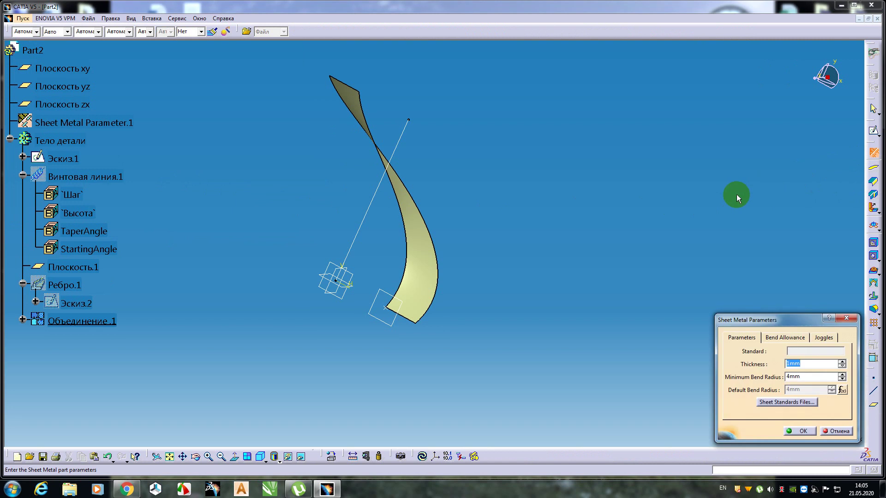
left_click(802, 431)
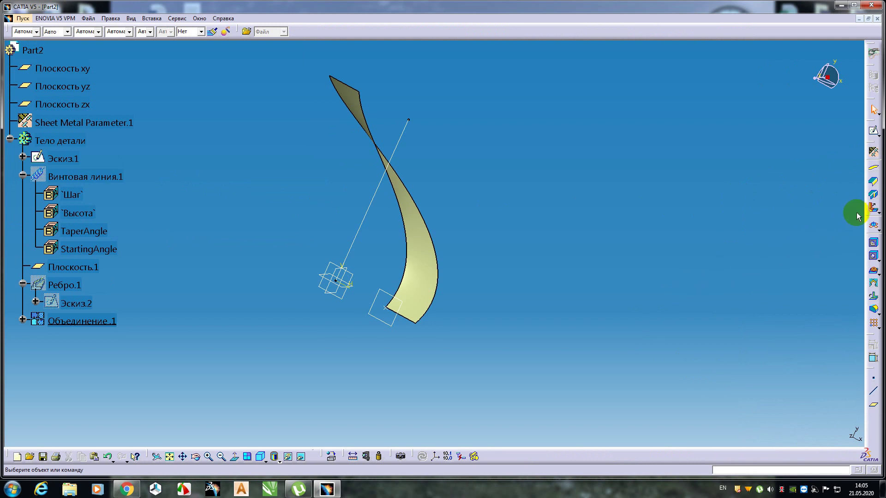
Create a sheet metal web using the joined helical surface as its support.
left_click(873, 170)
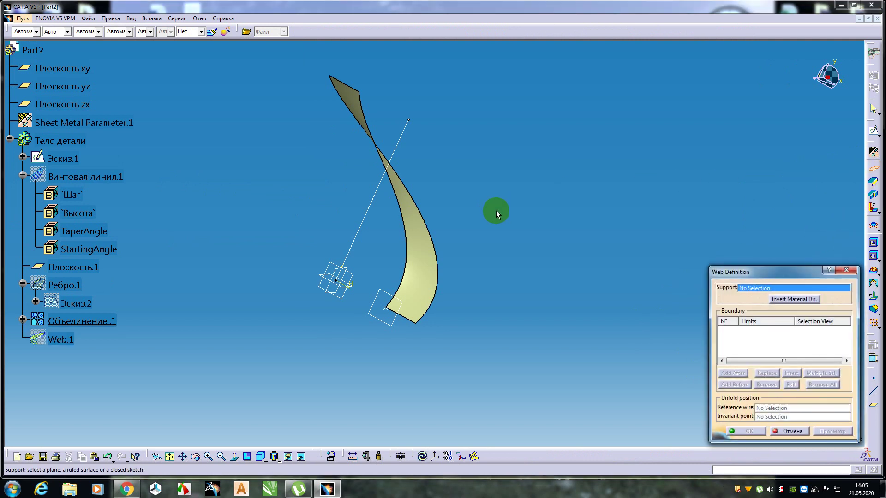
left_click(418, 239)
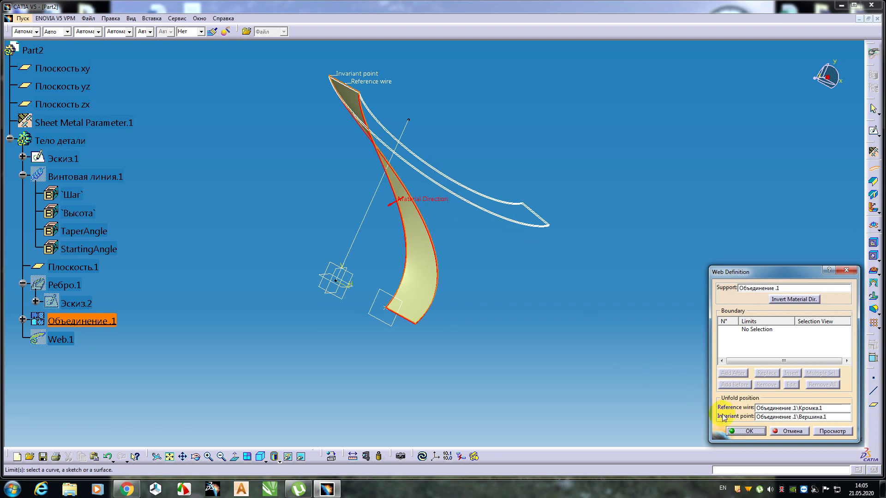
left_click(757, 432)
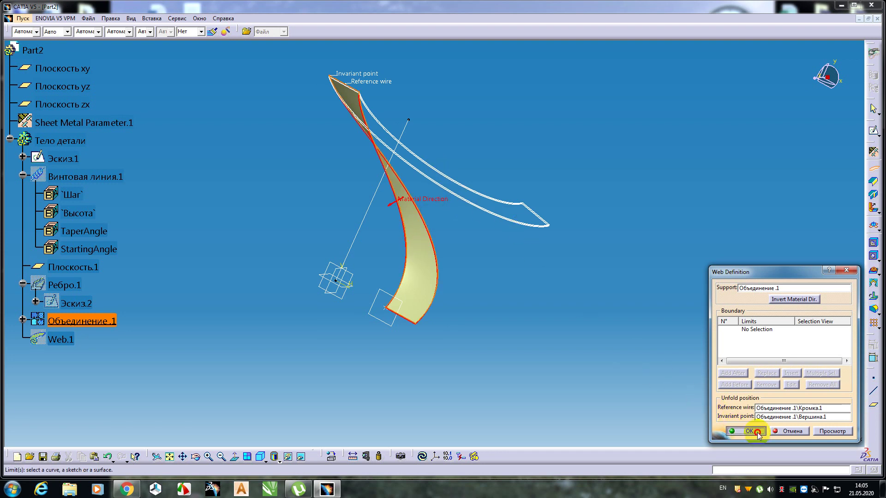
Hide the joined surface and show the new sheet metal web.
right_click(73, 322)
left_click(87, 160)
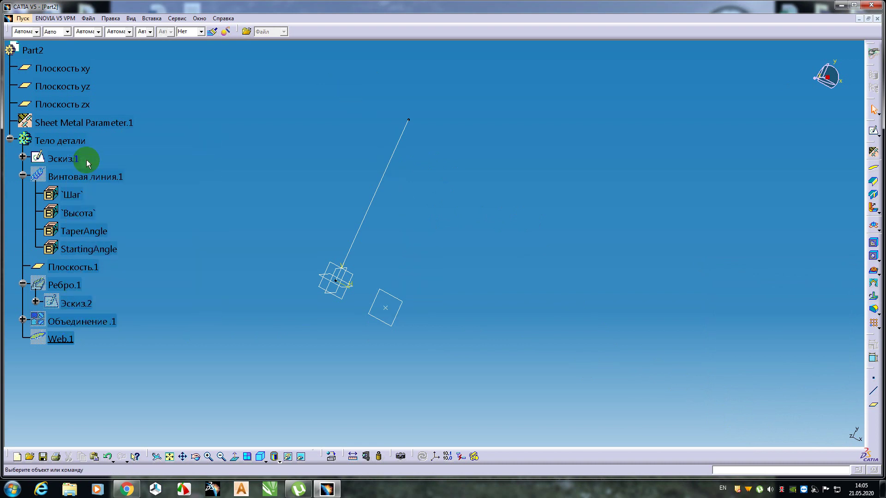
right_click(58, 339)
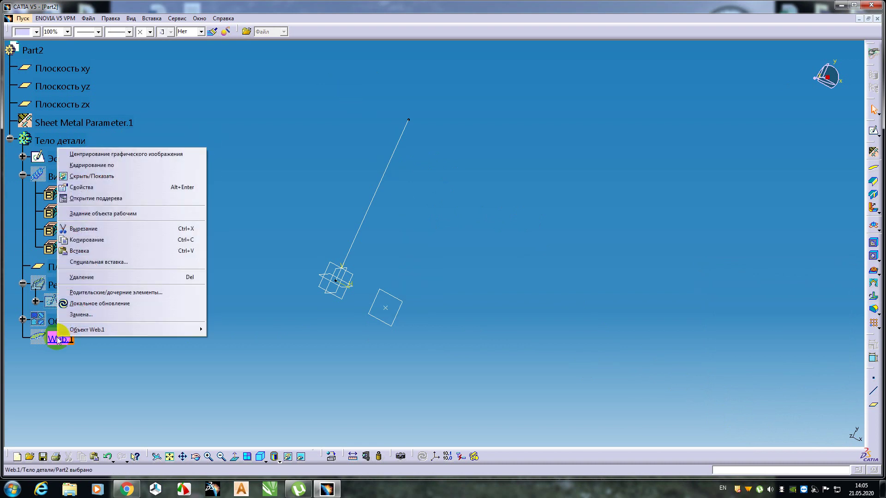
left_click(73, 177)
middle_click_drag(293, 172, 475, 198)
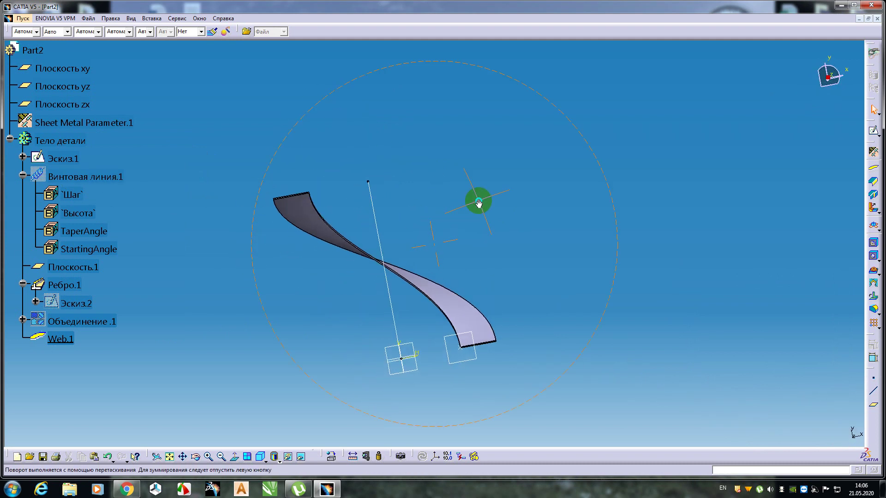
Unfold the helical web into its flat view and examine the flat pattern.
left_click(874, 227)
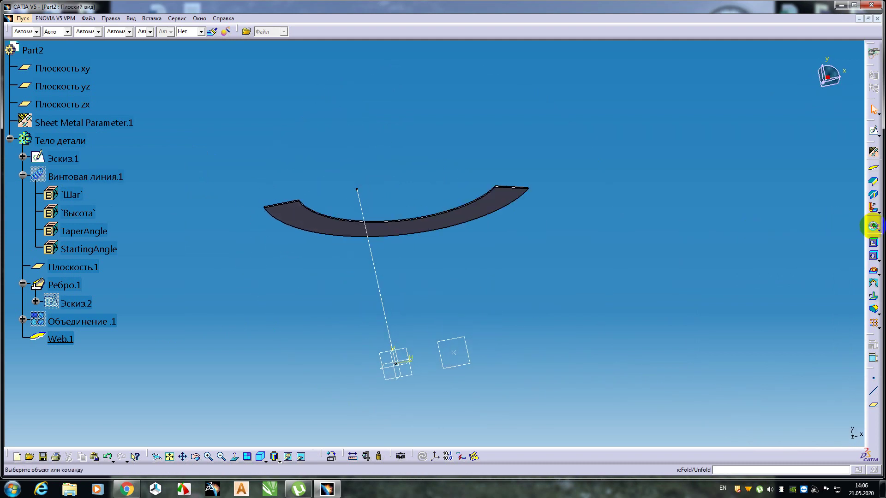
middle_click_drag(546, 254, 682, 189)
left_click(873, 226)
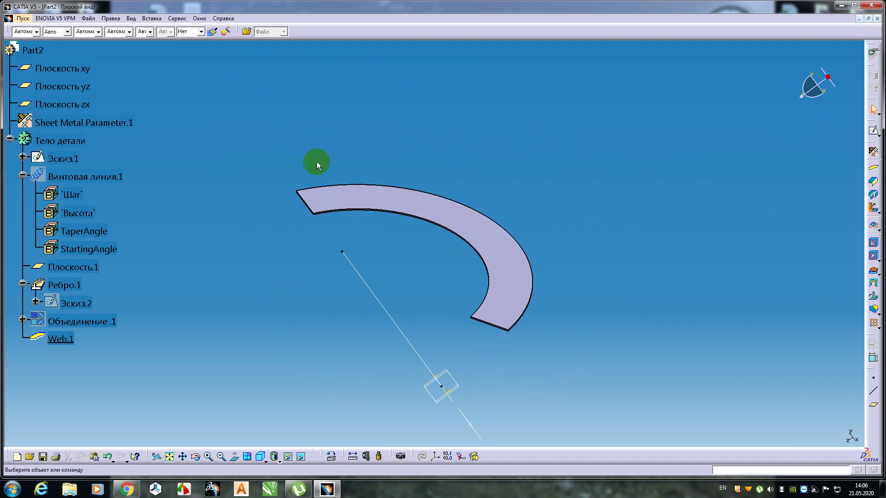
Set the helix's pitch to 200 mm and examine the updated flat pattern.
left_click(77, 176)
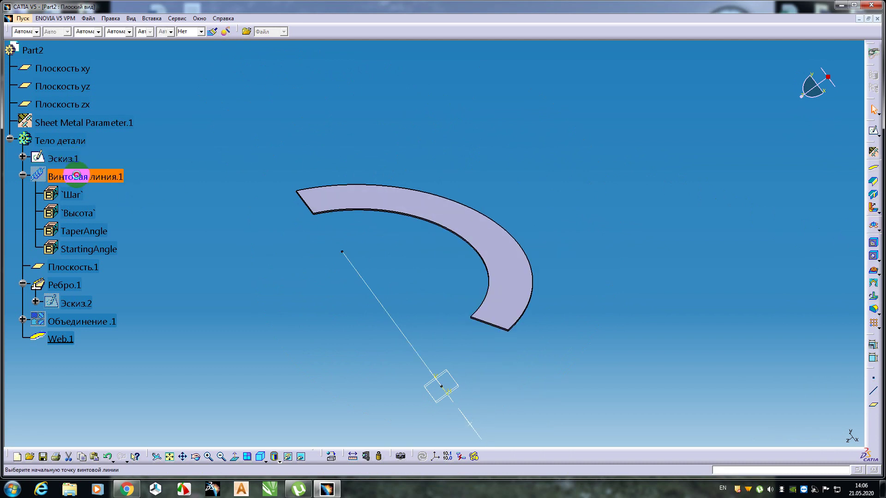
double_click(76, 176)
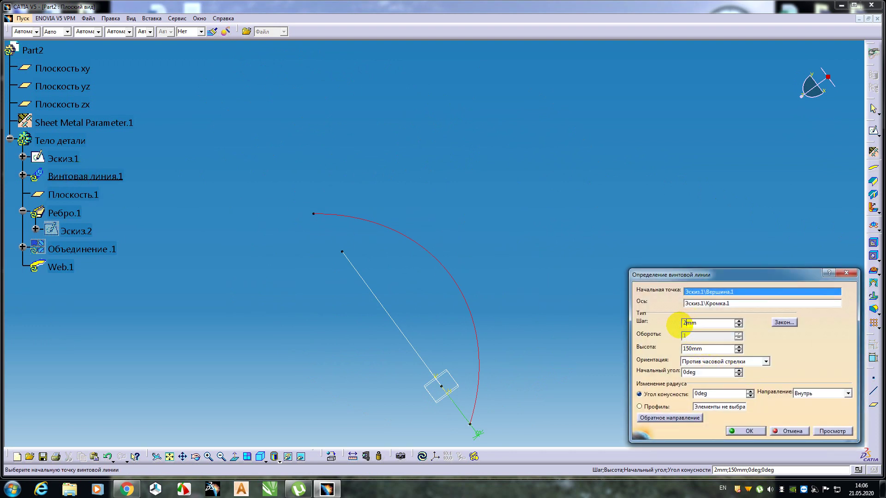
left_click(832, 430)
left_click(750, 430)
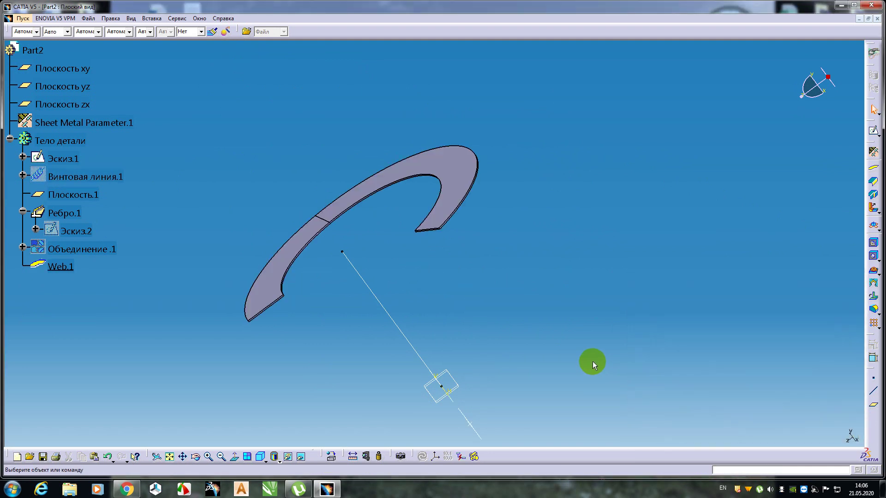
middle_click_drag(524, 236, 812, 226)
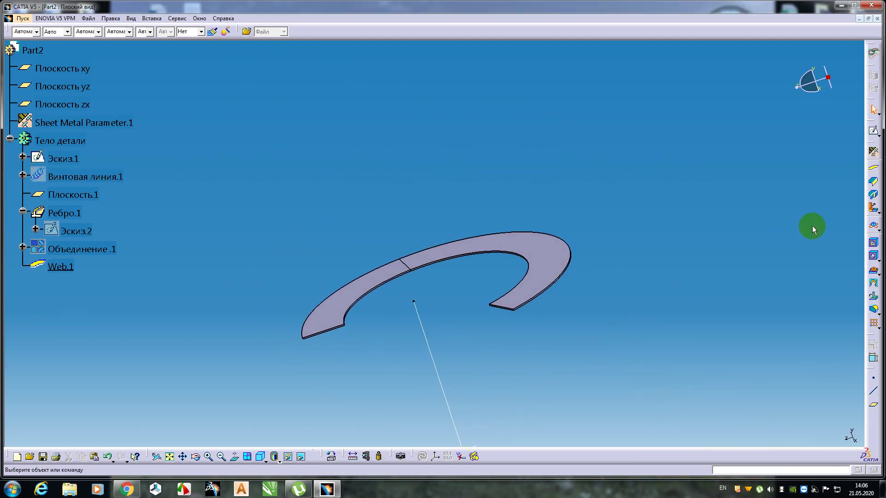
Fold the web back to its 3D shape to inspect it and unfold it again.
left_click(873, 226)
middle_click_drag(560, 299, 514, 326)
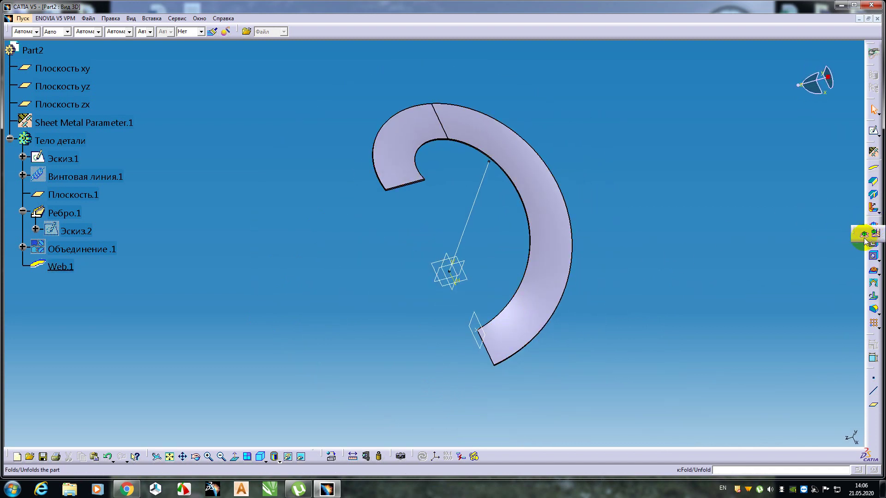
left_click(864, 239)
middle_click_drag(525, 184, 534, 206)
Try to set the helix's pitch to 100 mm and preview the result.
double_click(54, 176)
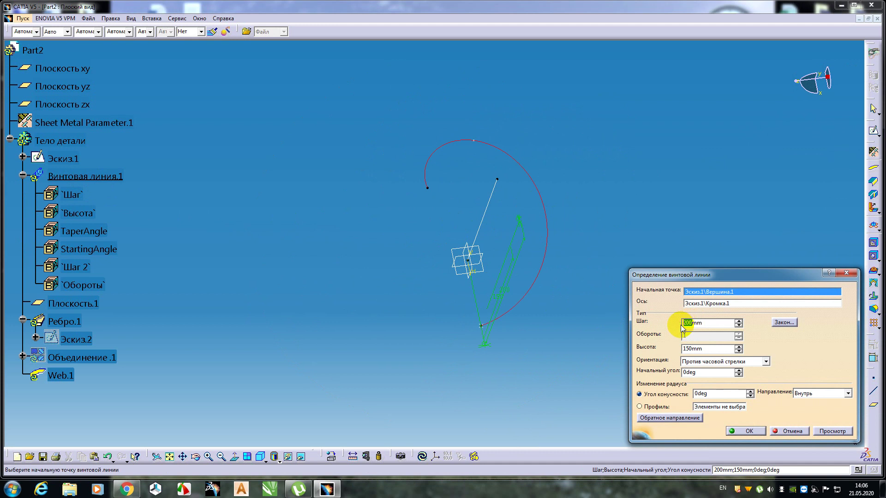
left_click(831, 432)
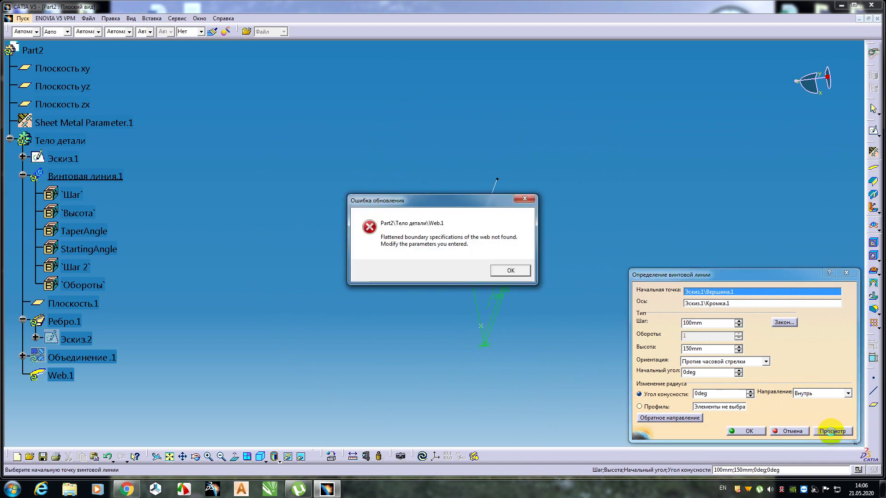
left_click(510, 271)
Try helix pitches of 120 mm and 130 mm, previewing the result of each.
left_click(686, 323)
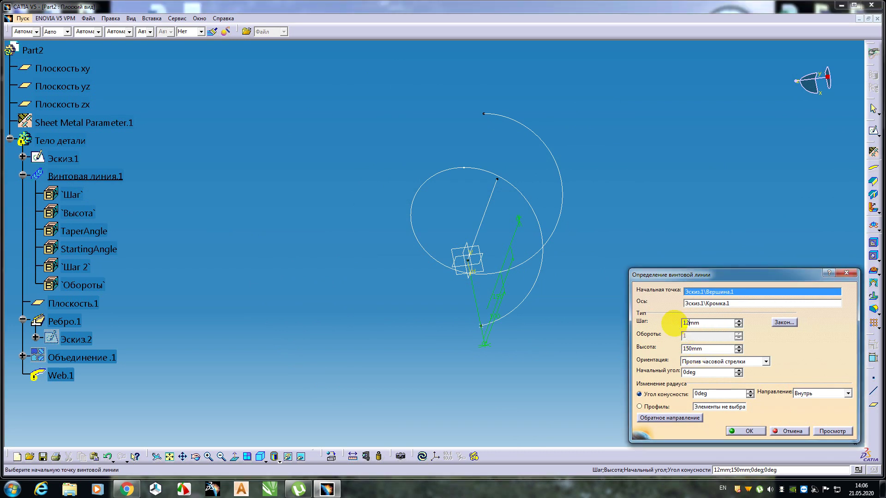
left_click(825, 431)
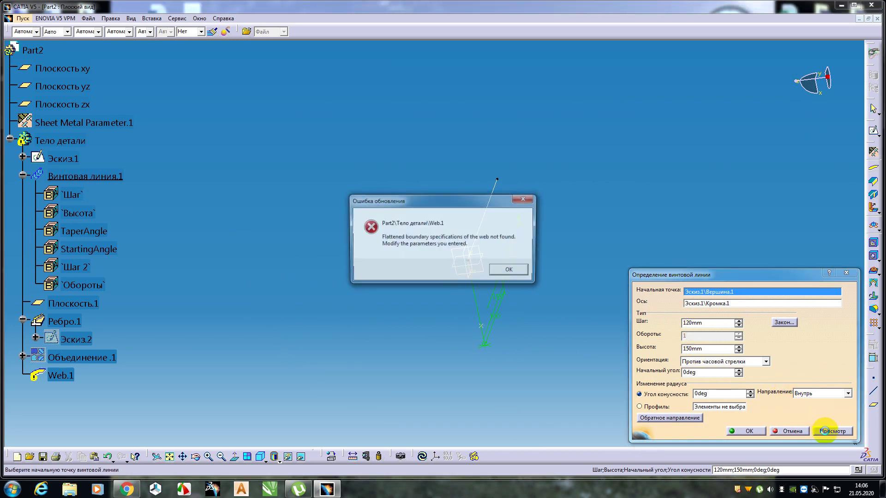
left_click(512, 270)
left_click(651, 321)
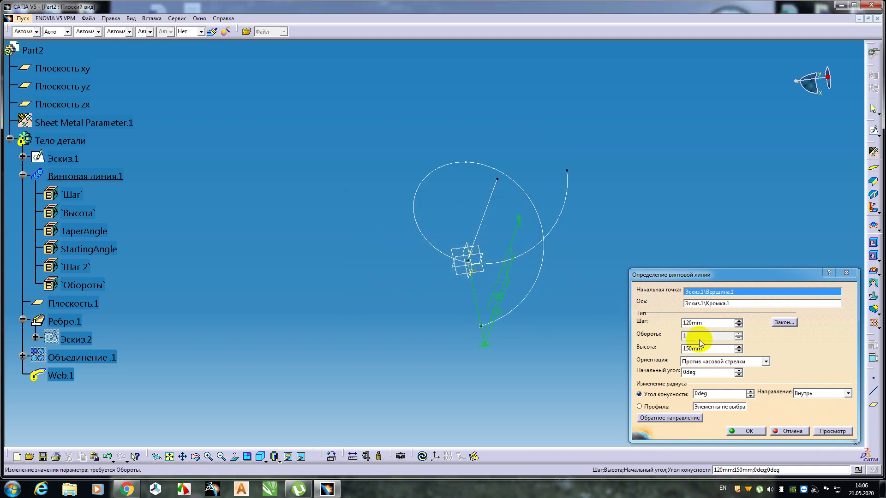
left_click_drag(693, 322, 680, 324)
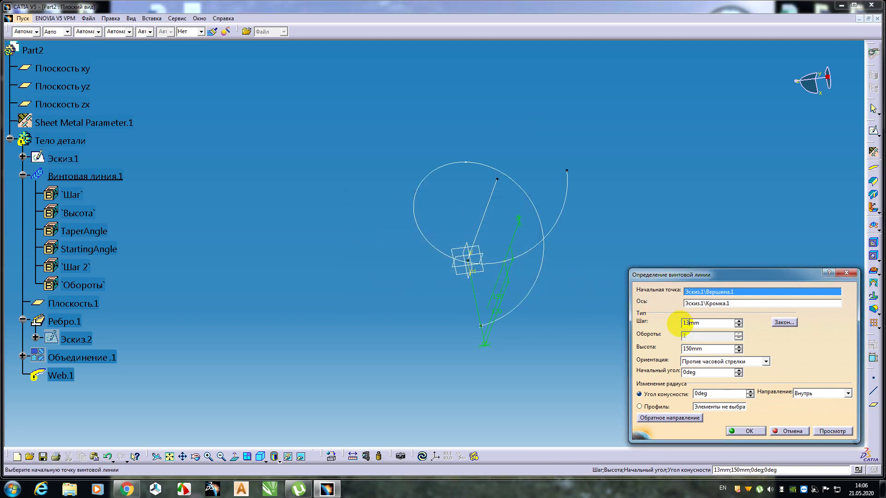
left_click(836, 433)
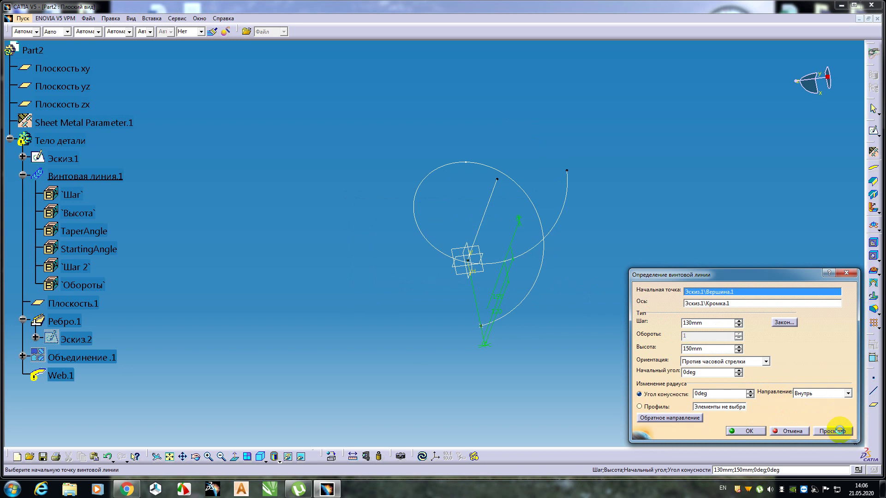
left_click(510, 271)
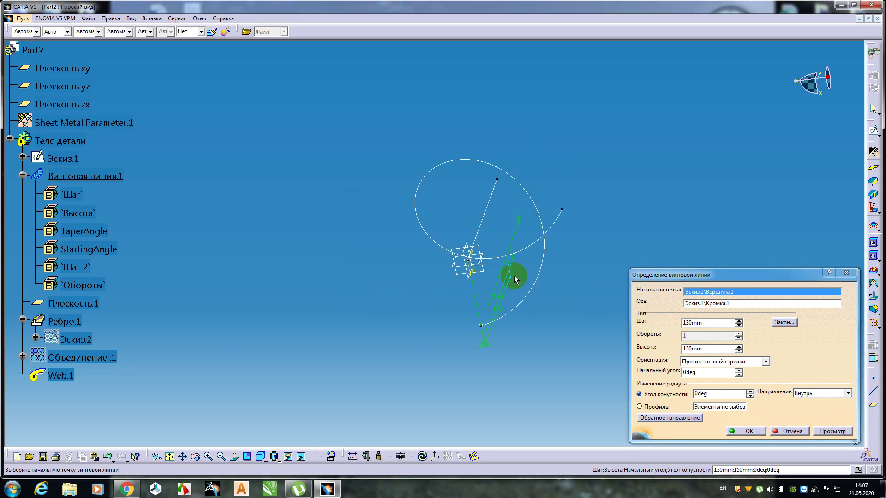
middle_click_drag(536, 291, 639, 344)
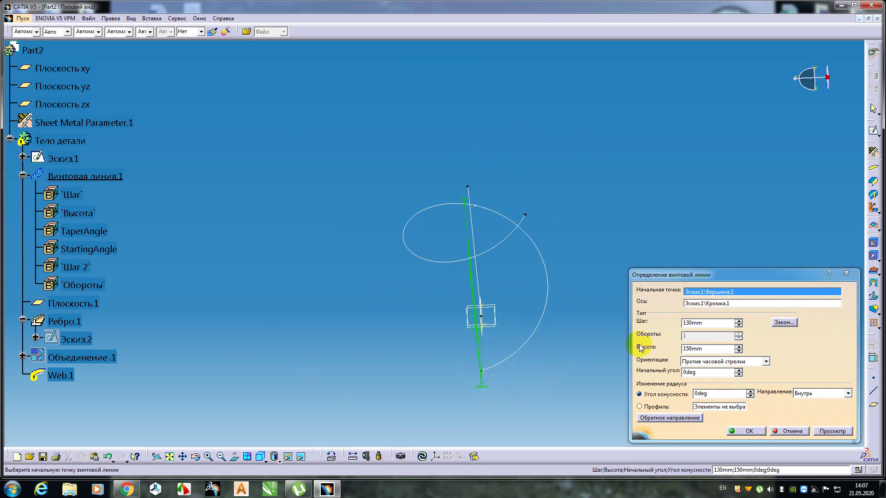
Set the helix's pitch to 150 mm, preview it and apply it to the flat web.
left_click(694, 326)
left_click_drag(693, 323, 684, 325)
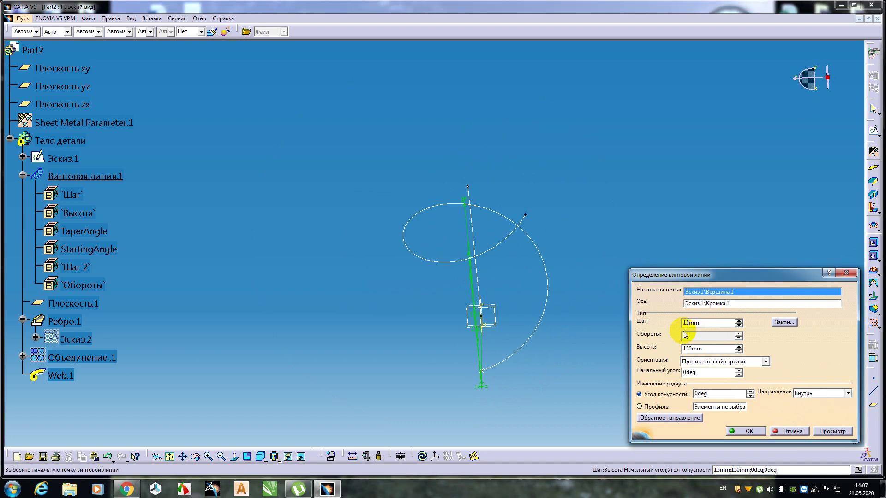
left_click(829, 431)
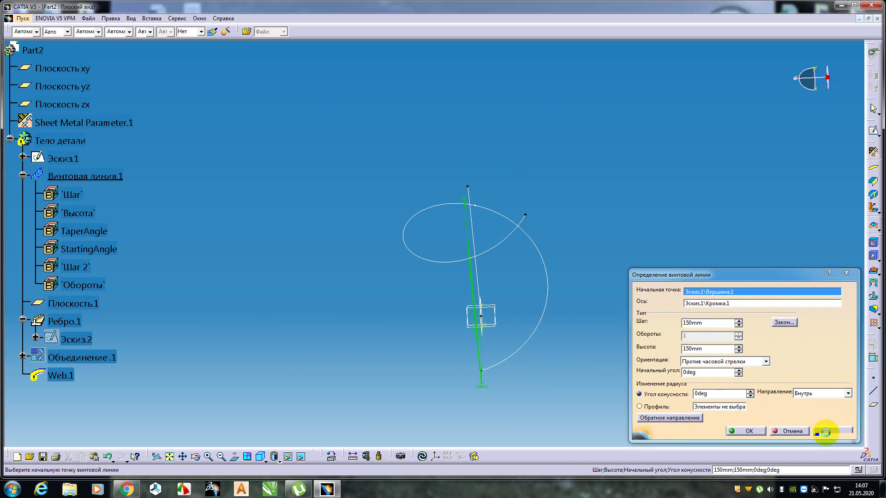
left_click(735, 430)
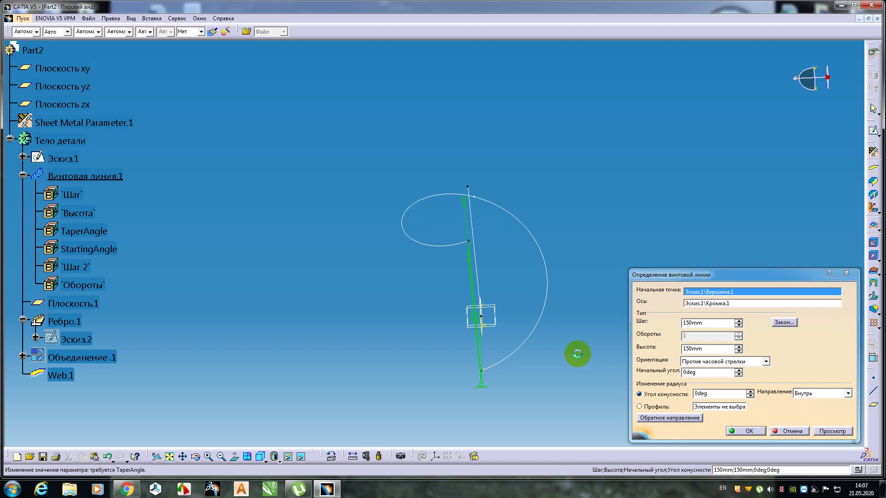
middle_click_drag(520, 241, 429, 229)
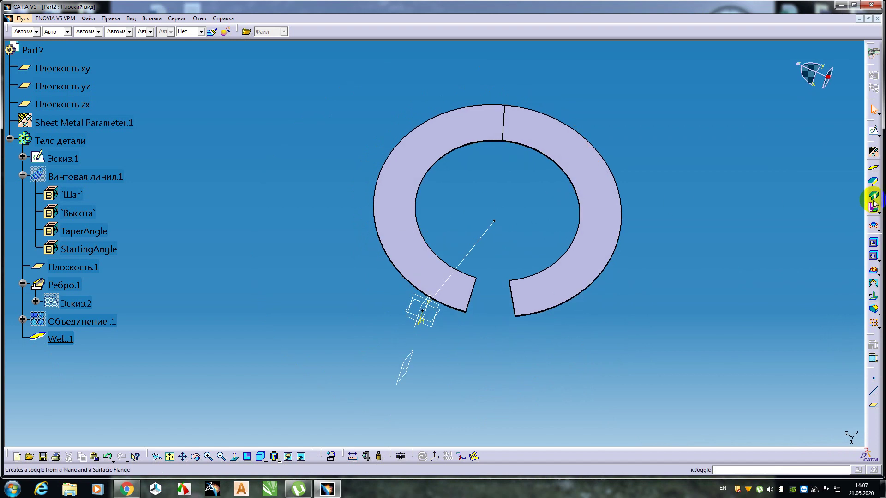
Fold the web to its 3D shape, unfold it again and examine the flat pattern's ring and gap.
left_click(874, 226)
mouse_move(568, 291)
middle_mouse_down()
mouse_move(431, 352)
mouse_move(405, 203)
mouse_move(351, 262)
mouse_move(413, 257)
mouse_move(463, 322)
mouse_move(497, 290)
mouse_move(454, 333)
mouse_move(466, 343)
middle_mouse_up()
scroll(496, 290, "up", 1)
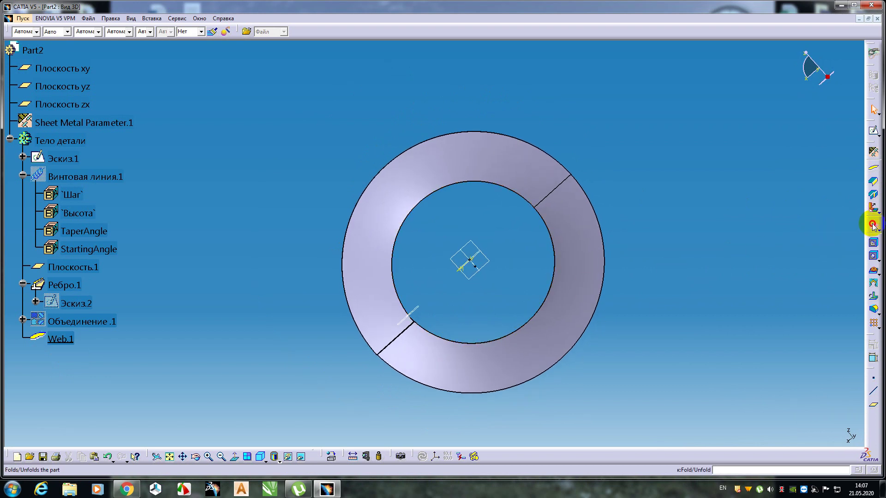
left_click(873, 225)
middle_click_drag(635, 279, 599, 250)
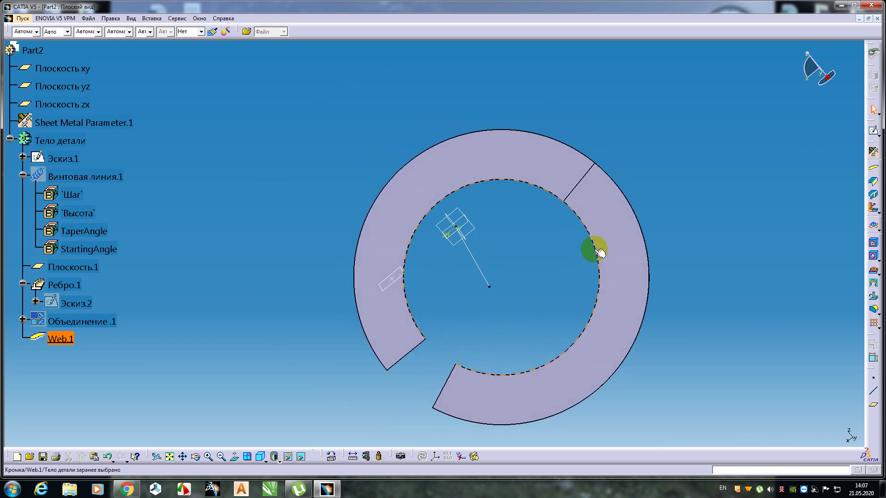
left_click(517, 358)
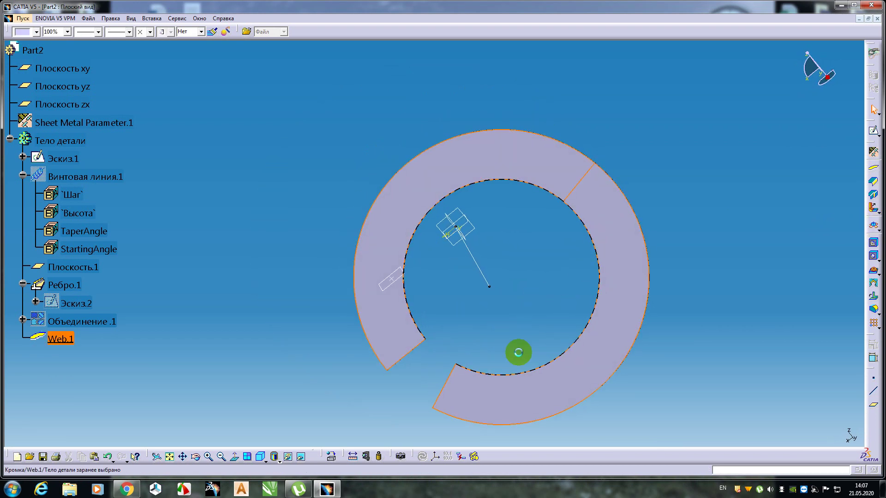
left_click(235, 458)
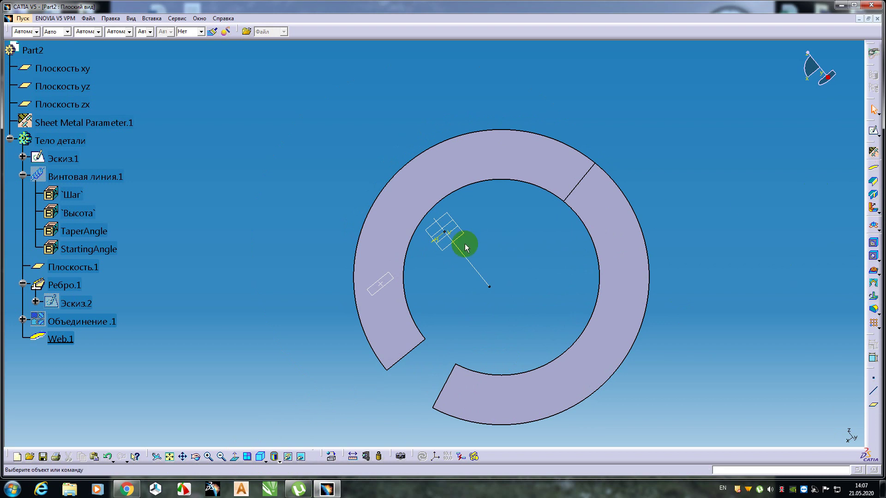
middle_click_drag(415, 358, 410, 276)
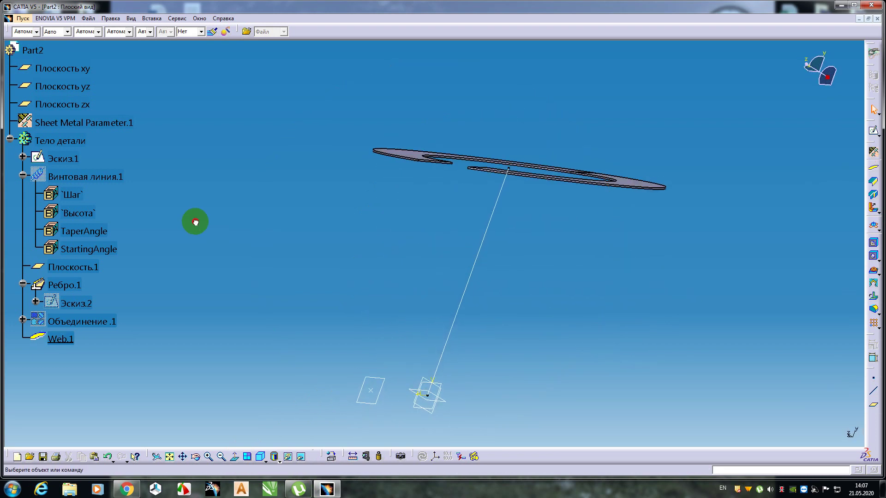
Check the helix's base sketch and open the rib's profile sketch for editing.
double_click(67, 160)
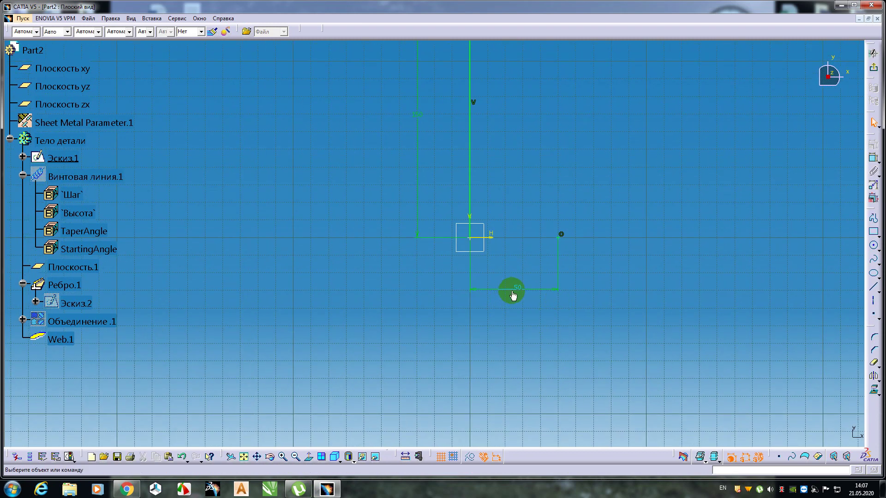
left_click(785, 112)
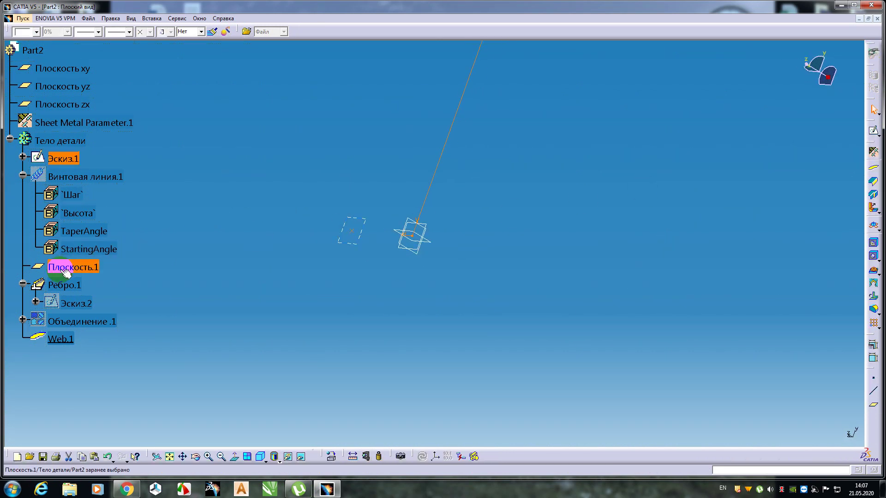
double_click(50, 285)
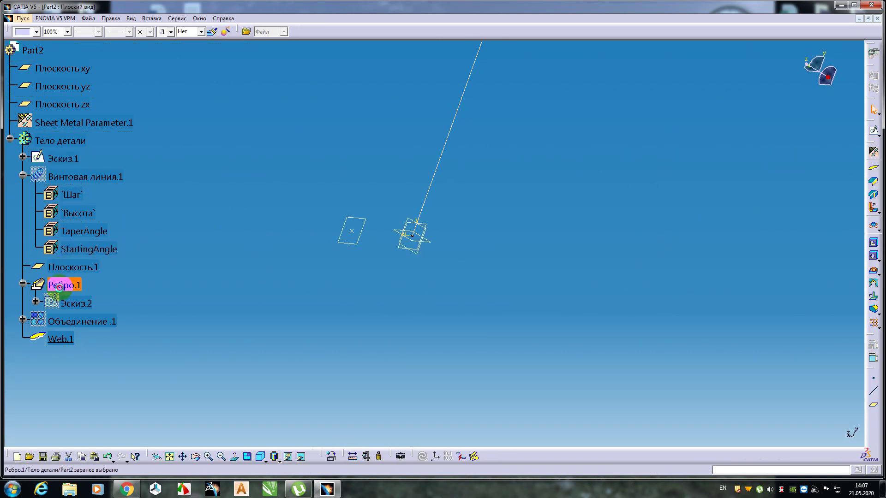
left_click(790, 307)
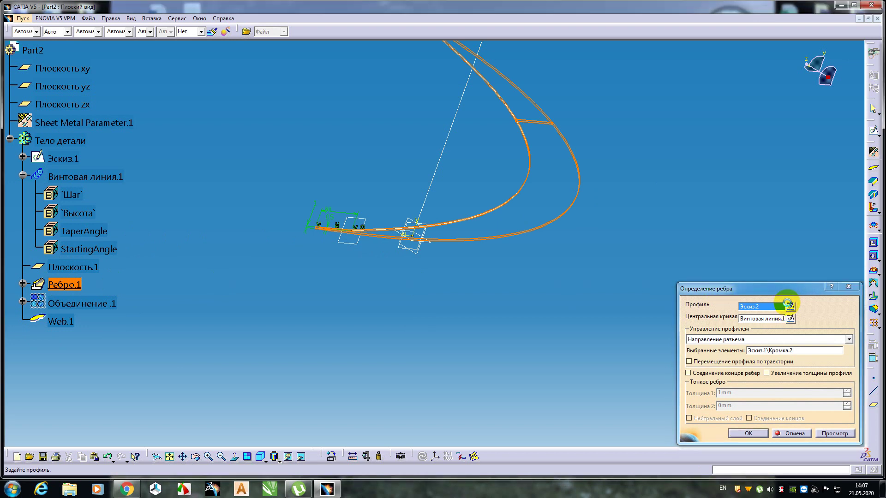
mouse_move(575, 314)
middle_mouse_down()
mouse_move(591, 263)
mouse_move(425, 313)
mouse_move(457, 324)
mouse_move(461, 308)
middle_mouse_up()
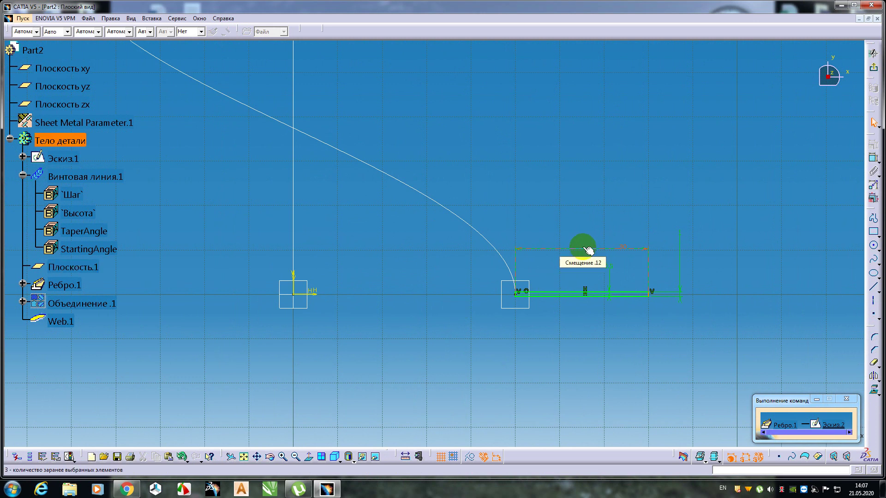
mouse_move(566, 369)
middle_mouse_down()
mouse_move(579, 315)
mouse_move(545, 263)
mouse_move(568, 249)
middle_mouse_up()
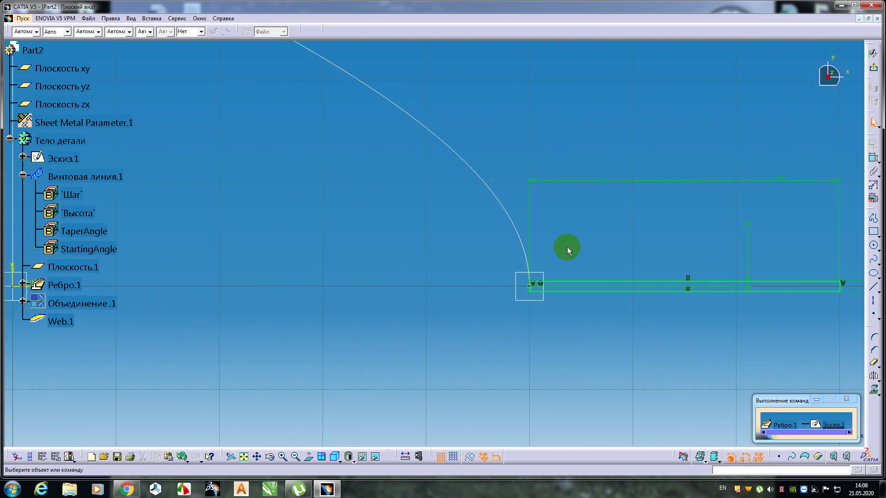
Delete the constraints attaching the rib profile's inner edge to the helix start point and extend that edge about 14 mm past the point.
left_click(542, 283)
left_click(530, 286)
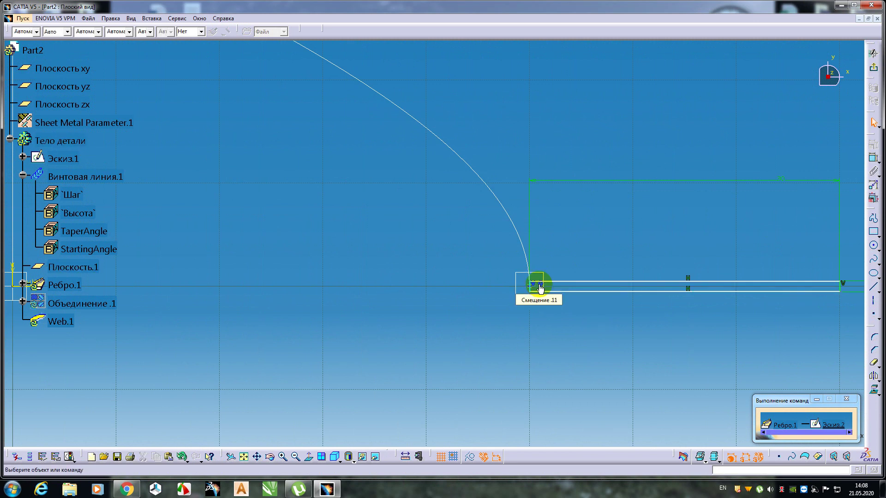
left_click(552, 308)
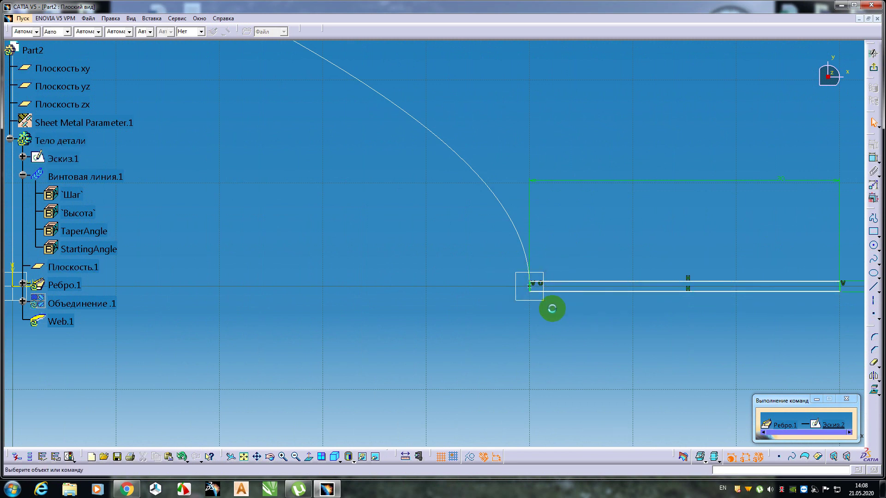
scroll(540, 338, "up", 3)
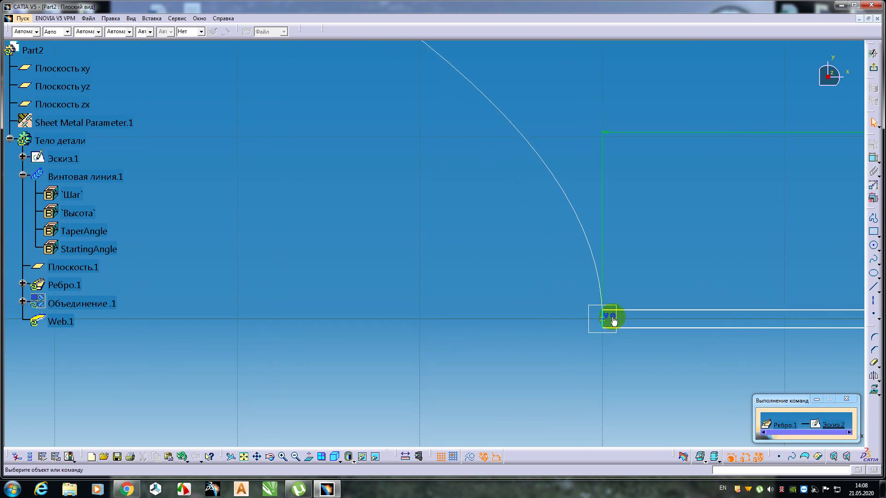
left_click(613, 318)
key("Escape")
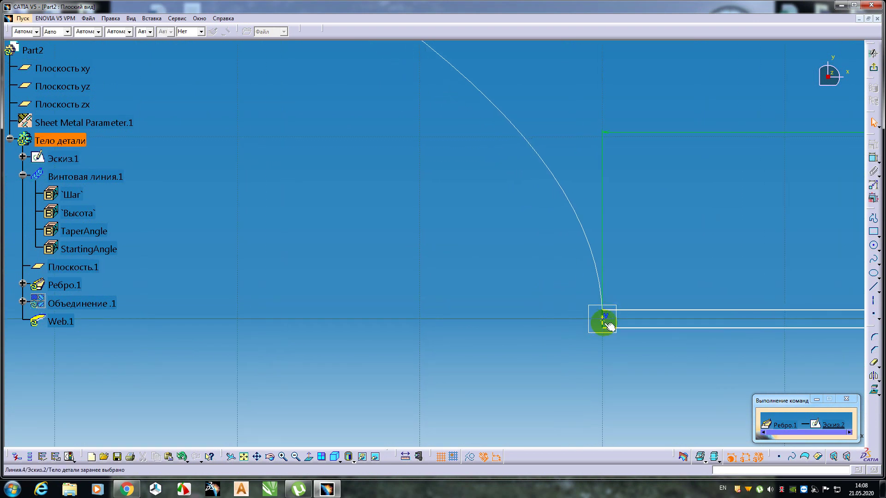
left_click_drag(601, 324, 360, 324)
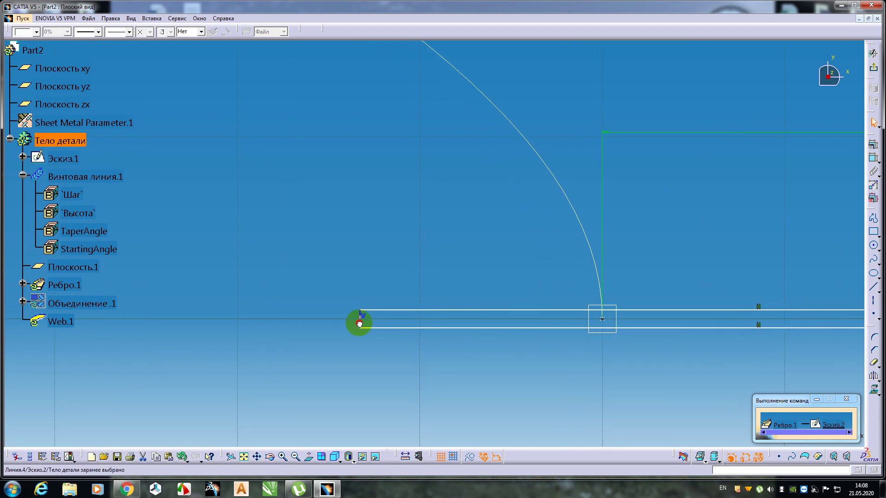
left_click(433, 283)
Dimension the vertical offset between the helix start point and the rib profile's upper edge.
left_click(602, 319)
left_click(619, 310, "ctrl")
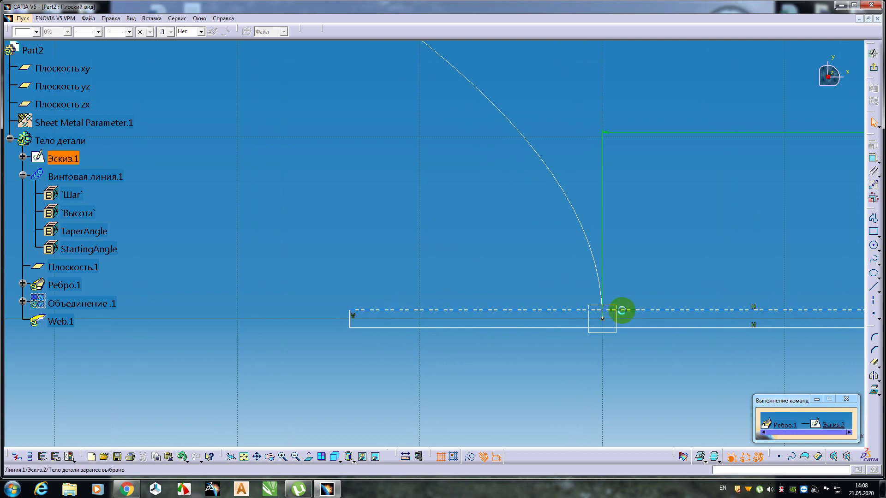
left_click(873, 158)
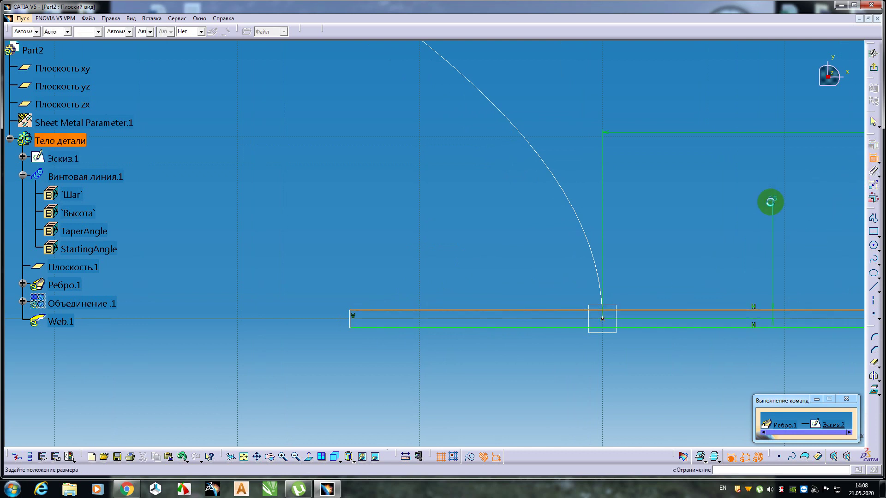
double_click(758, 207)
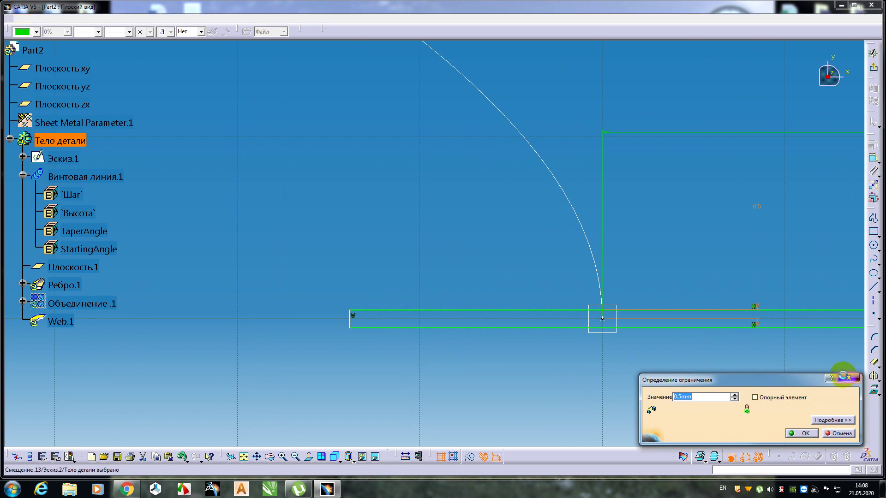
left_click(849, 378)
middle_click_drag(693, 238, 669, 307)
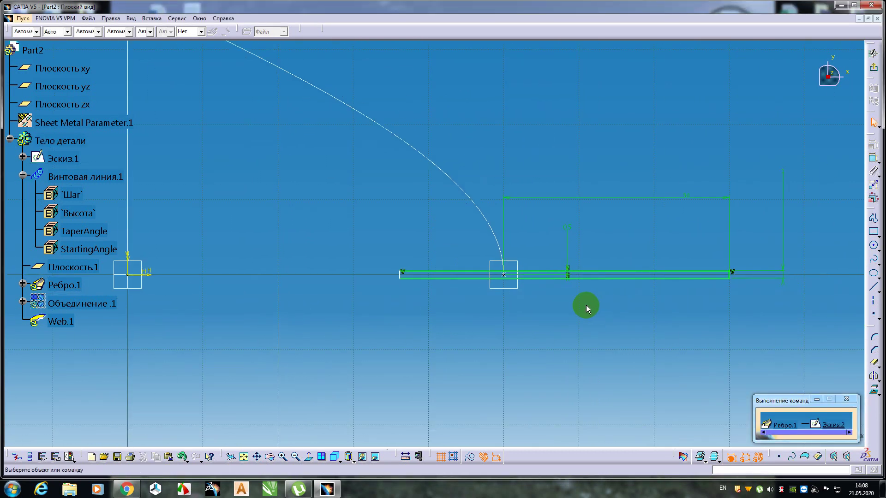
Dimension the distance from the profile's inner edge to the helix start point and set it to 15 mm.
left_click(405, 275)
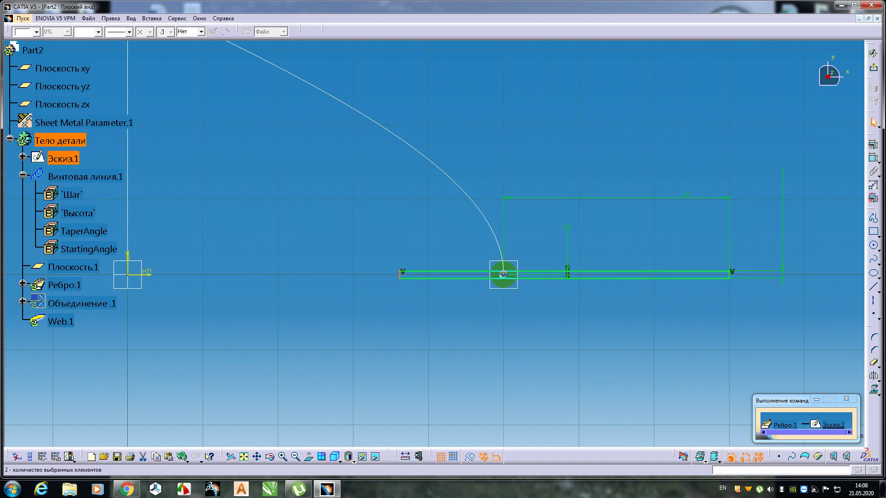
left_click(873, 160)
left_click(470, 276)
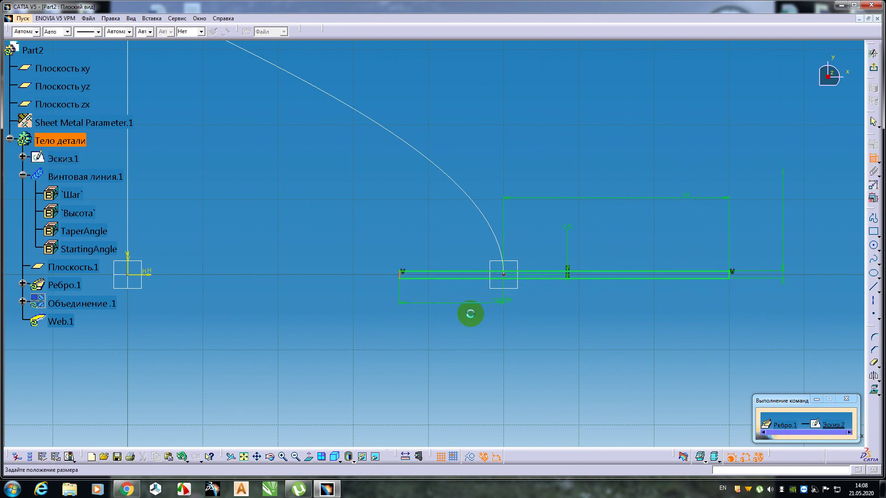
left_click(462, 315)
double_click(460, 316)
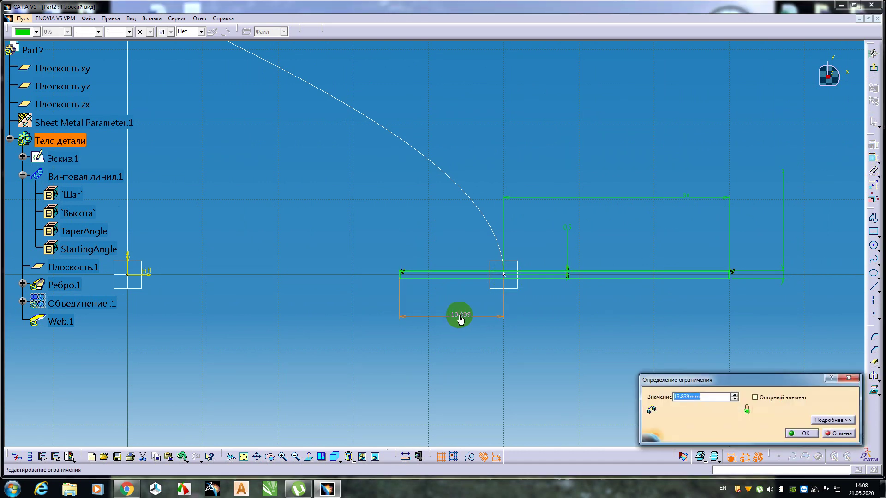
type("15")
key("Return")
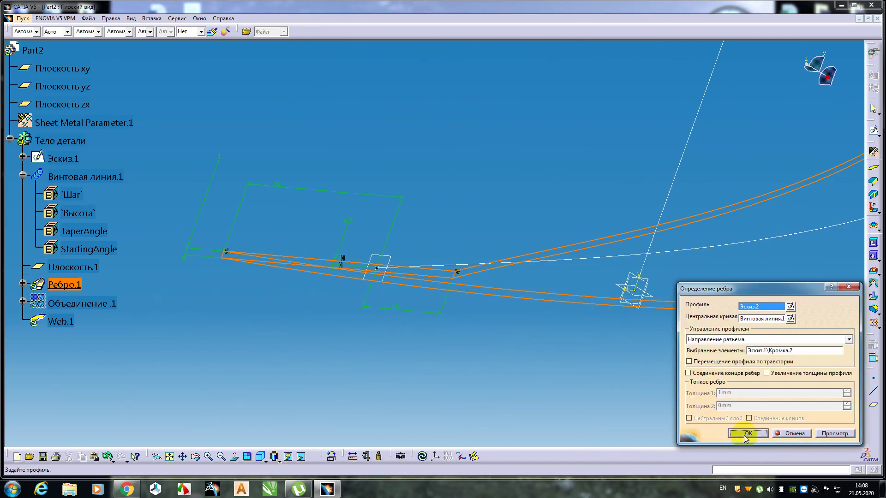
Apply the edited rib definition, then fold the web to inspect its helical shape and unfold it again.
key("Return")
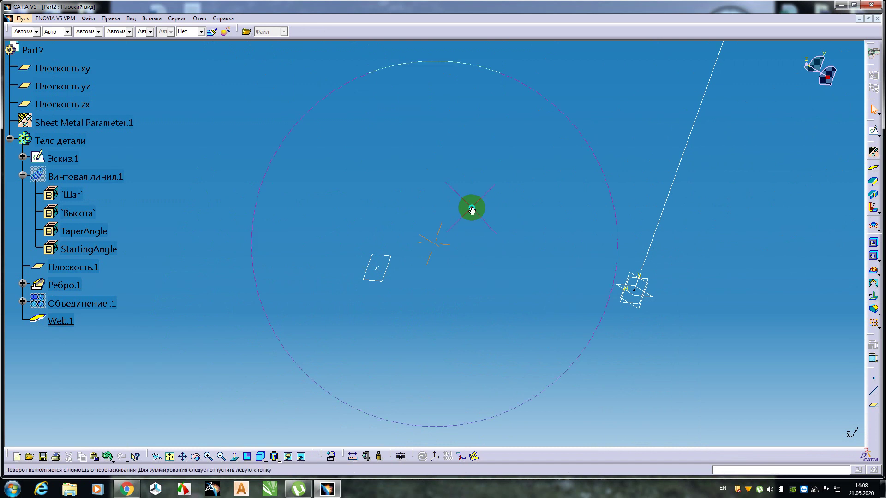
middle_click_drag(472, 210, 445, 278)
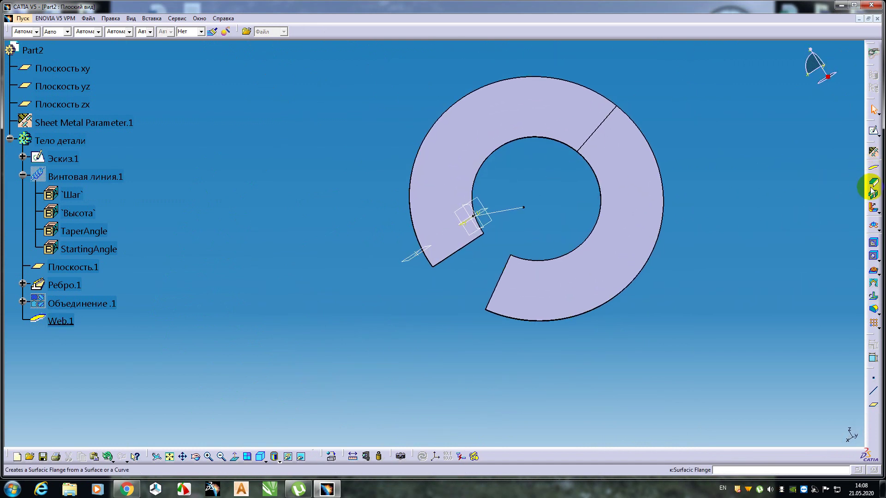
left_click(874, 227)
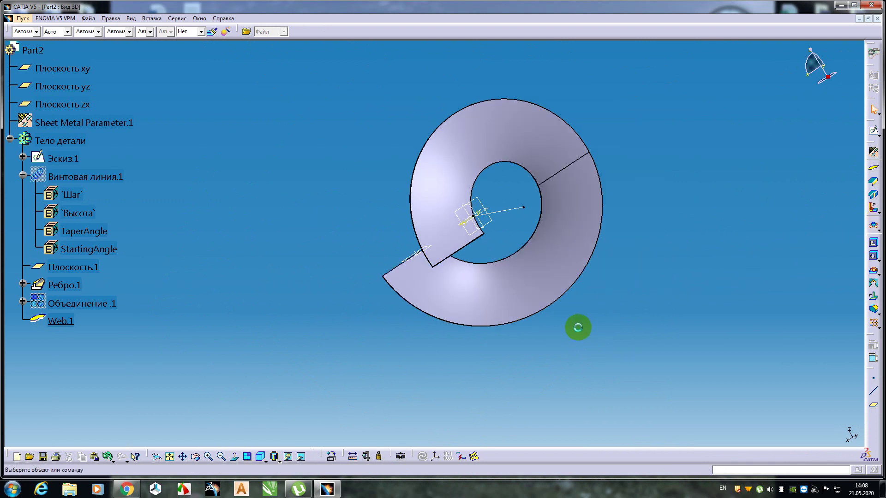
mouse_move(575, 326)
middle_mouse_down()
mouse_move(562, 263)
mouse_move(554, 324)
mouse_move(569, 309)
mouse_move(478, 275)
mouse_move(482, 111)
mouse_move(509, 278)
mouse_move(738, 228)
middle_mouse_up()
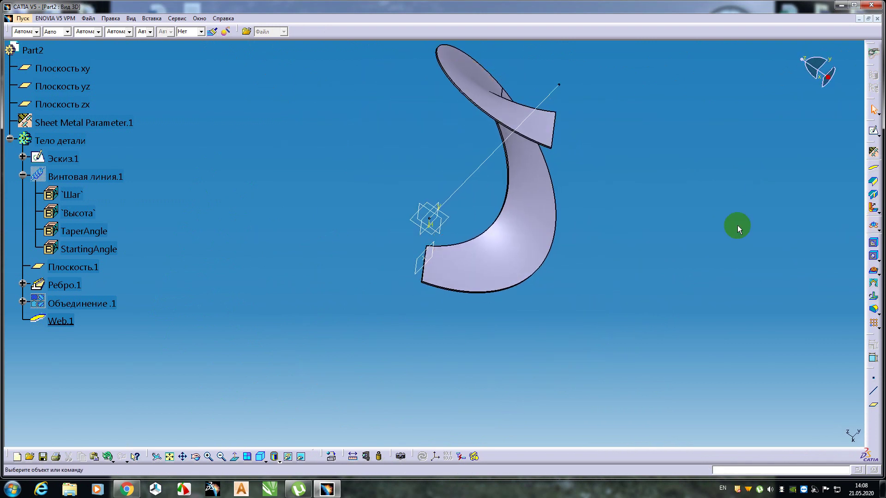
left_click(874, 227)
middle_click_drag(457, 200, 510, 176)
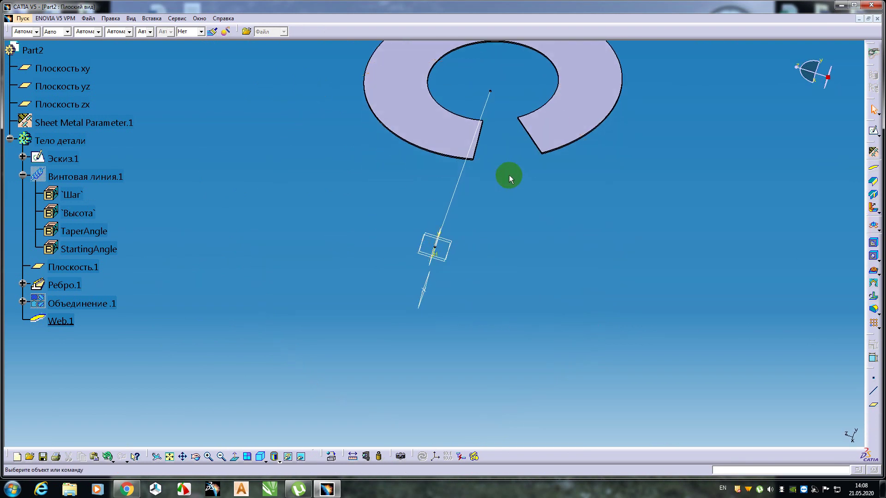
Edit the rib's profile sketch, set the offset from its inner edge to the helix start point to 30 mm, and update the rib.
double_click(70, 285)
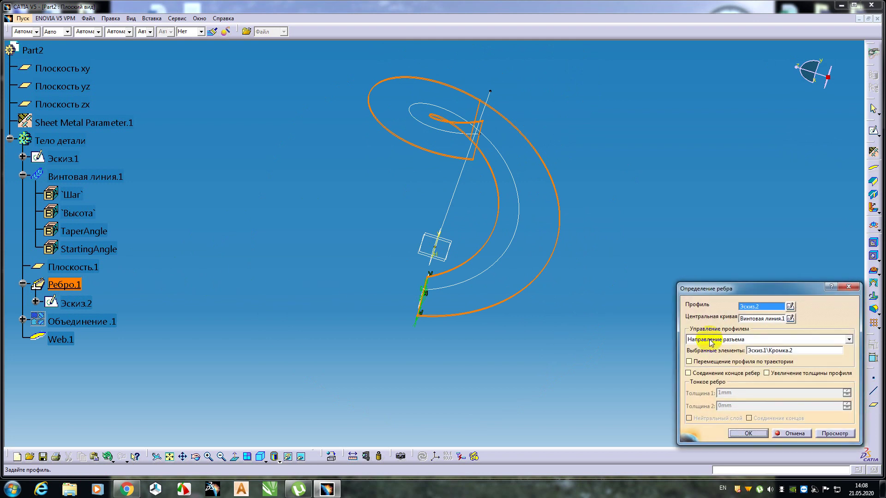
left_click(791, 306)
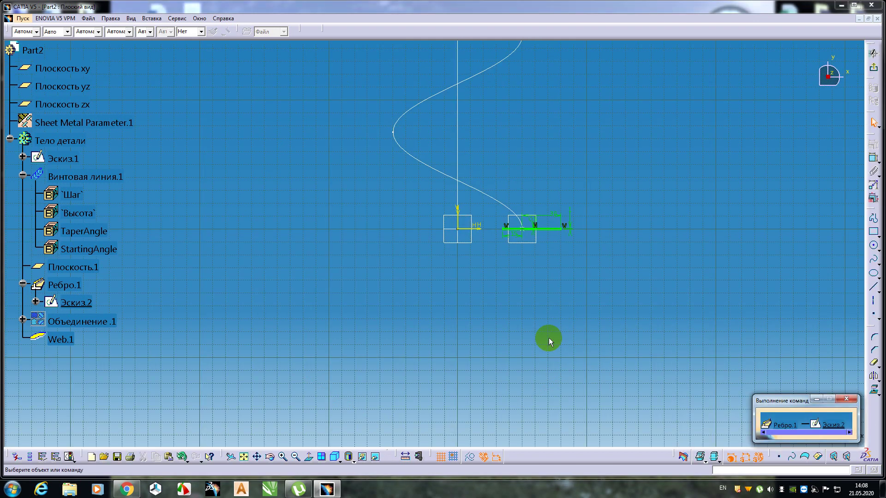
middle_click_drag(609, 214, 258, 348)
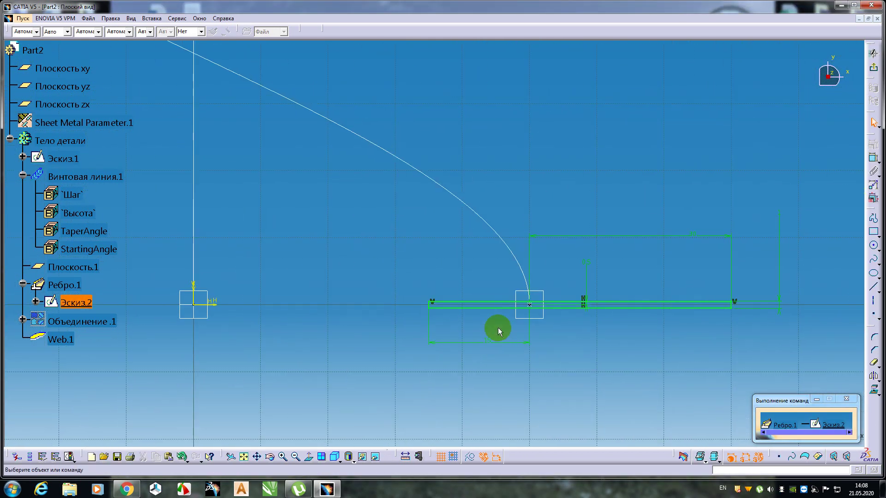
double_click(486, 341)
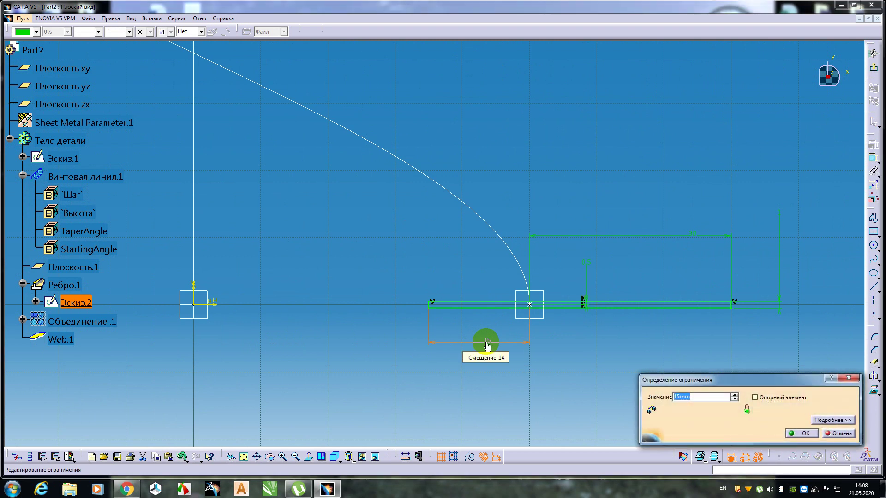
key("Return")
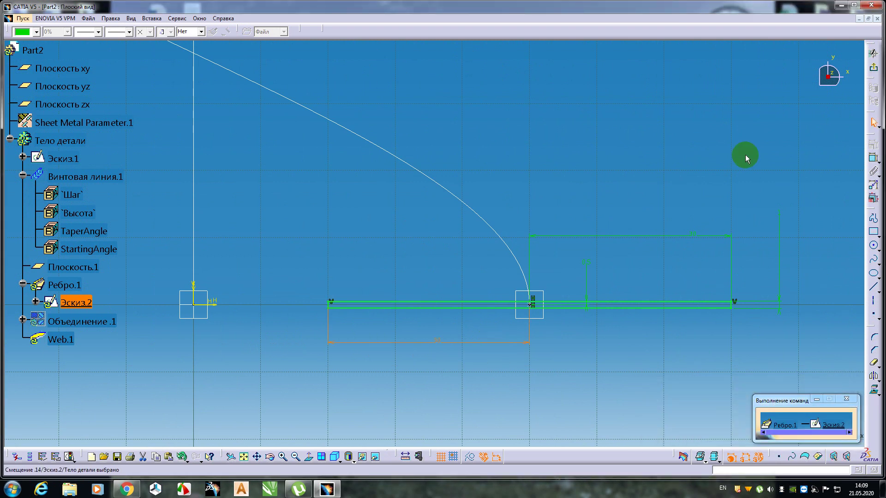
left_click(872, 69)
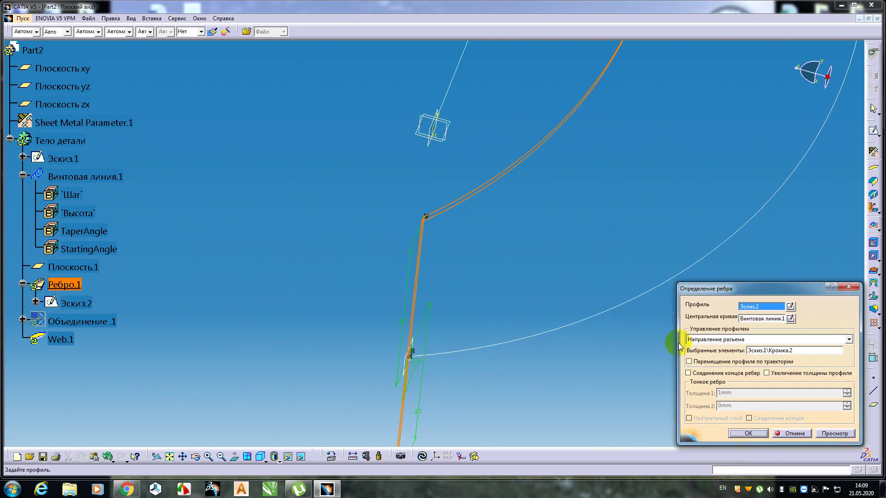
left_click(749, 434)
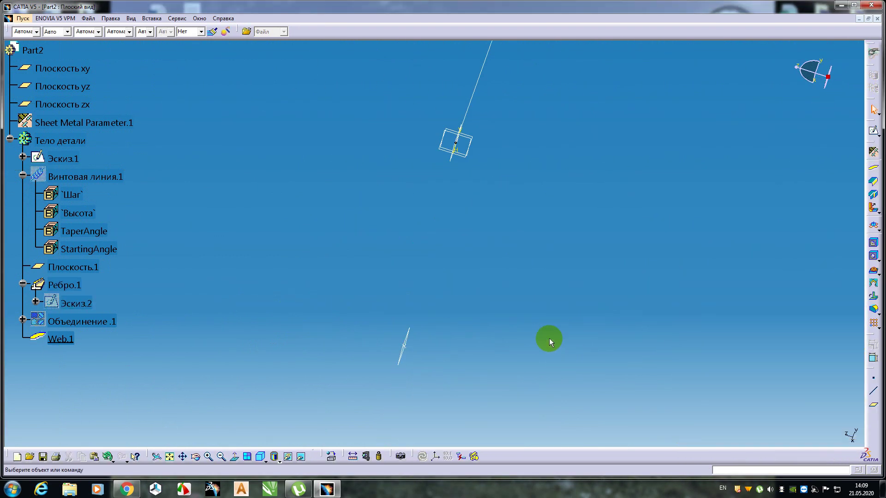
Examine the updated web's flat pattern and compare it with its folded helical shape.
middle_click_drag(491, 203, 471, 294)
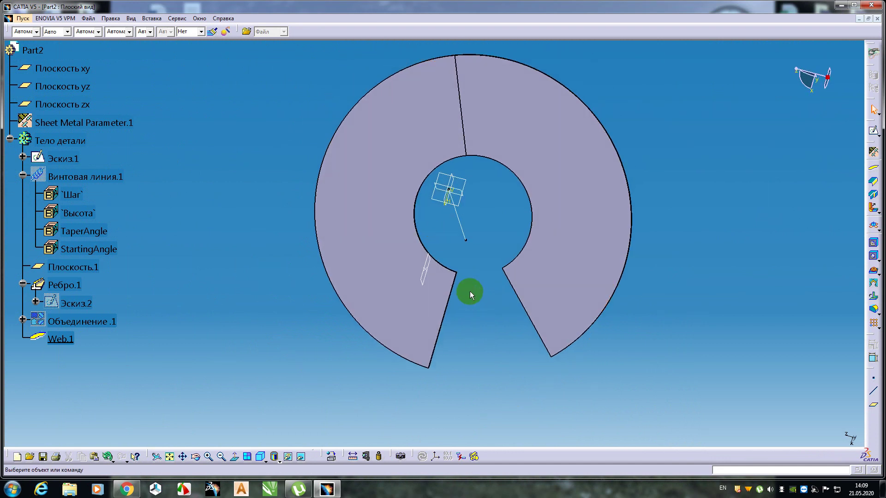
left_click(873, 228)
middle_click_drag(460, 374, 485, 221)
left_click(872, 227)
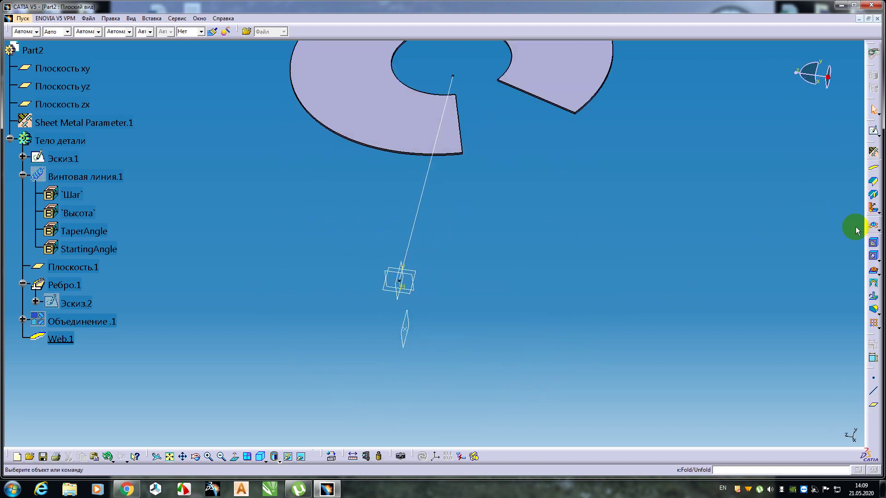
mouse_move(549, 175)
middle_mouse_down()
mouse_move(461, 323)
mouse_move(447, 301)
mouse_move(439, 373)
mouse_move(464, 351)
mouse_move(451, 297)
mouse_move(457, 247)
mouse_move(477, 206)
mouse_move(462, 183)
mouse_move(625, 146)
middle_mouse_up()
Start a sketch on the unfolded web's flat face and draw a circle inside its inner opening.
left_click(639, 141)
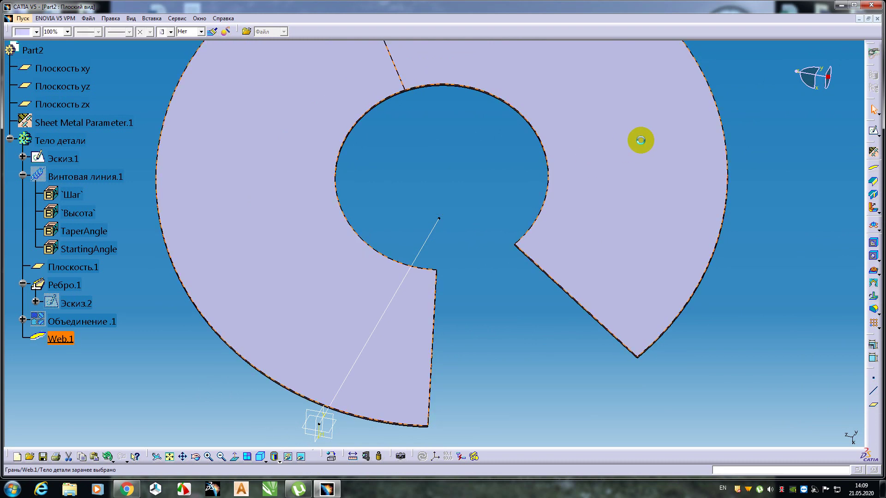
left_click(874, 131)
mouse_move(692, 194)
middle_mouse_down()
mouse_move(560, 197)
mouse_move(654, 263)
middle_mouse_up()
left_click(876, 248)
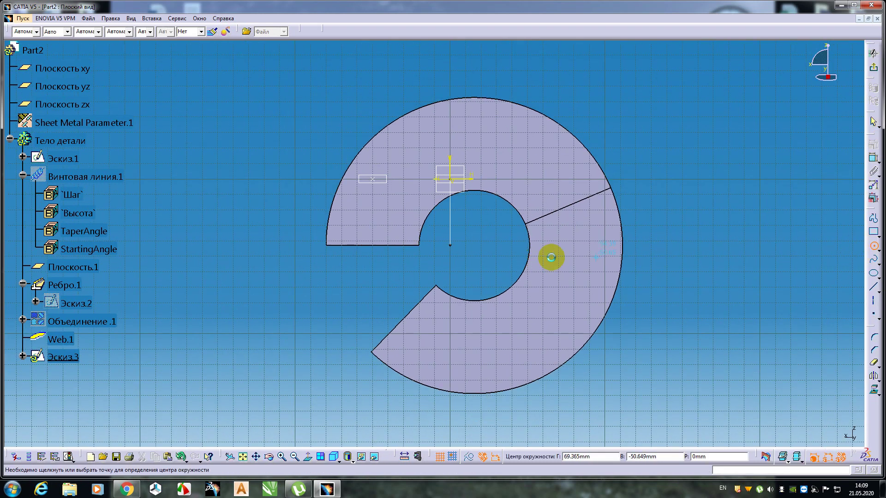
left_click(473, 239)
left_click(509, 273)
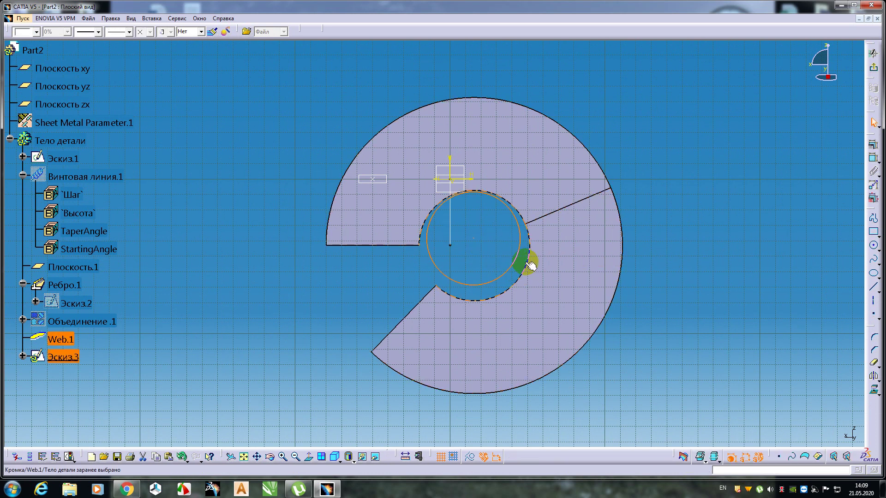
Constrain the sketched circle to coincide with the web's inner edge, then discard the circle and leave the sketch.
left_click(531, 264)
left_click(871, 157)
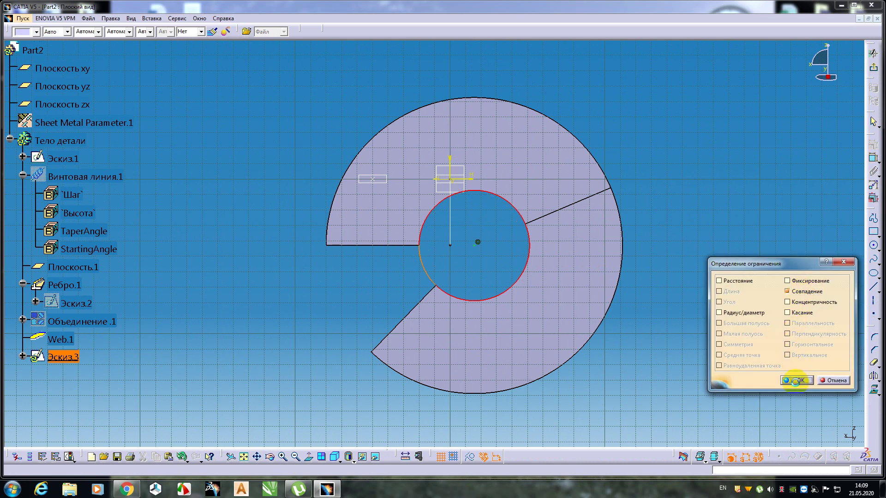
left_click(794, 381)
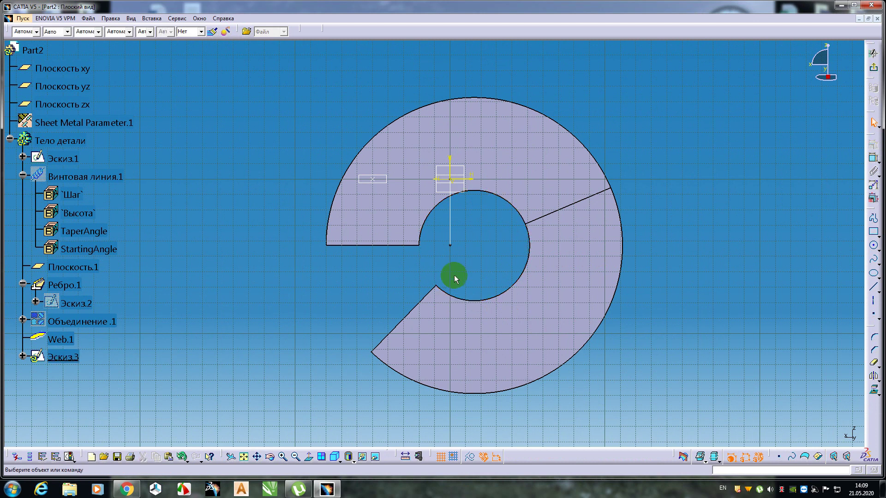
left_click(877, 83)
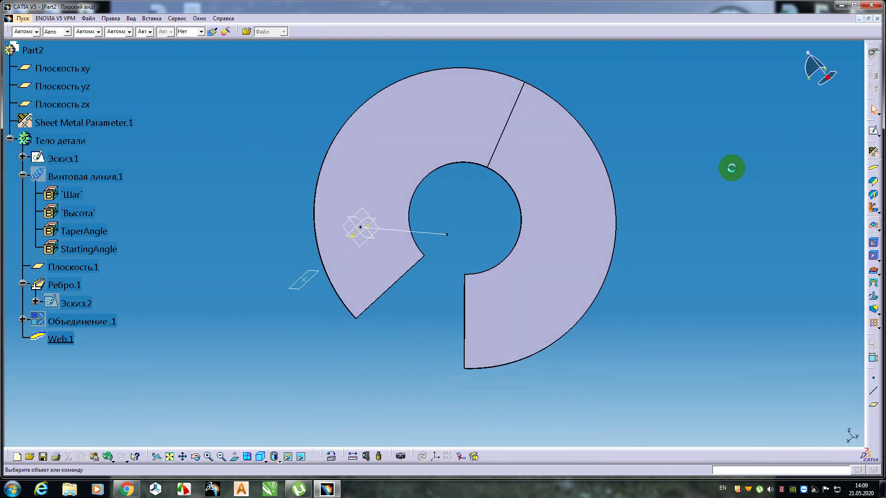
Fold the web back into its helical shape and inspect it from the side.
left_click(873, 226)
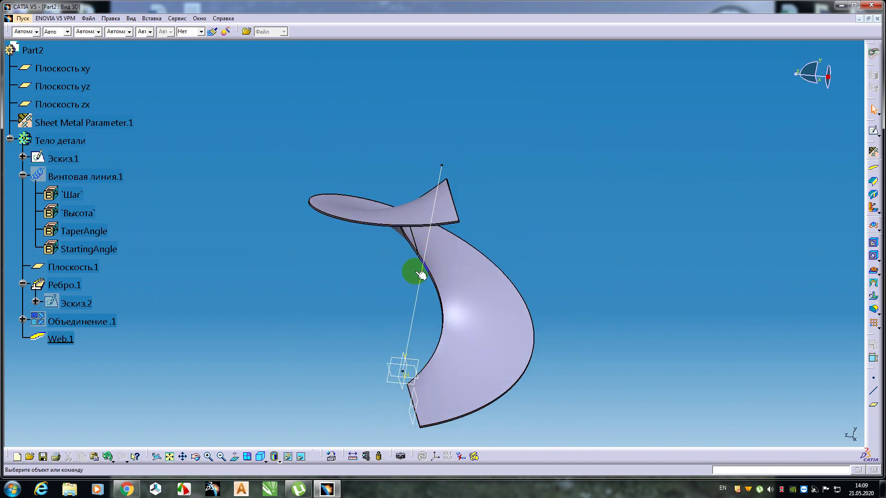
middle_click_drag(421, 275, 282, 270)
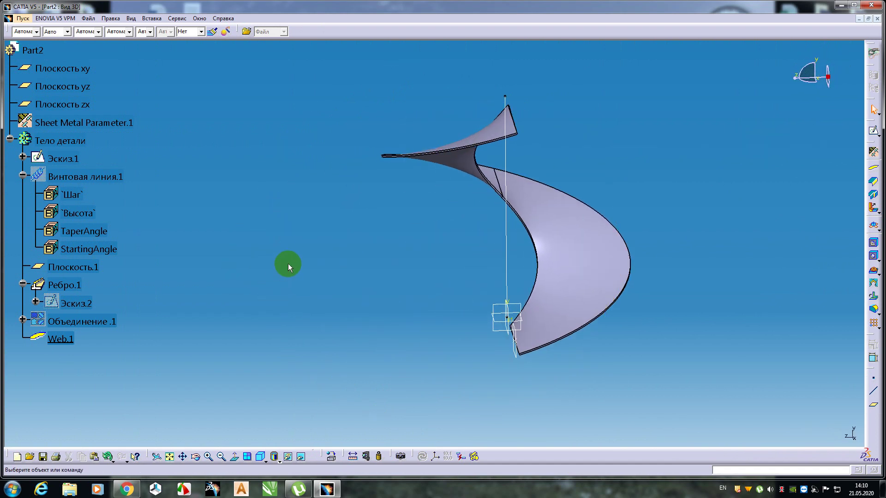